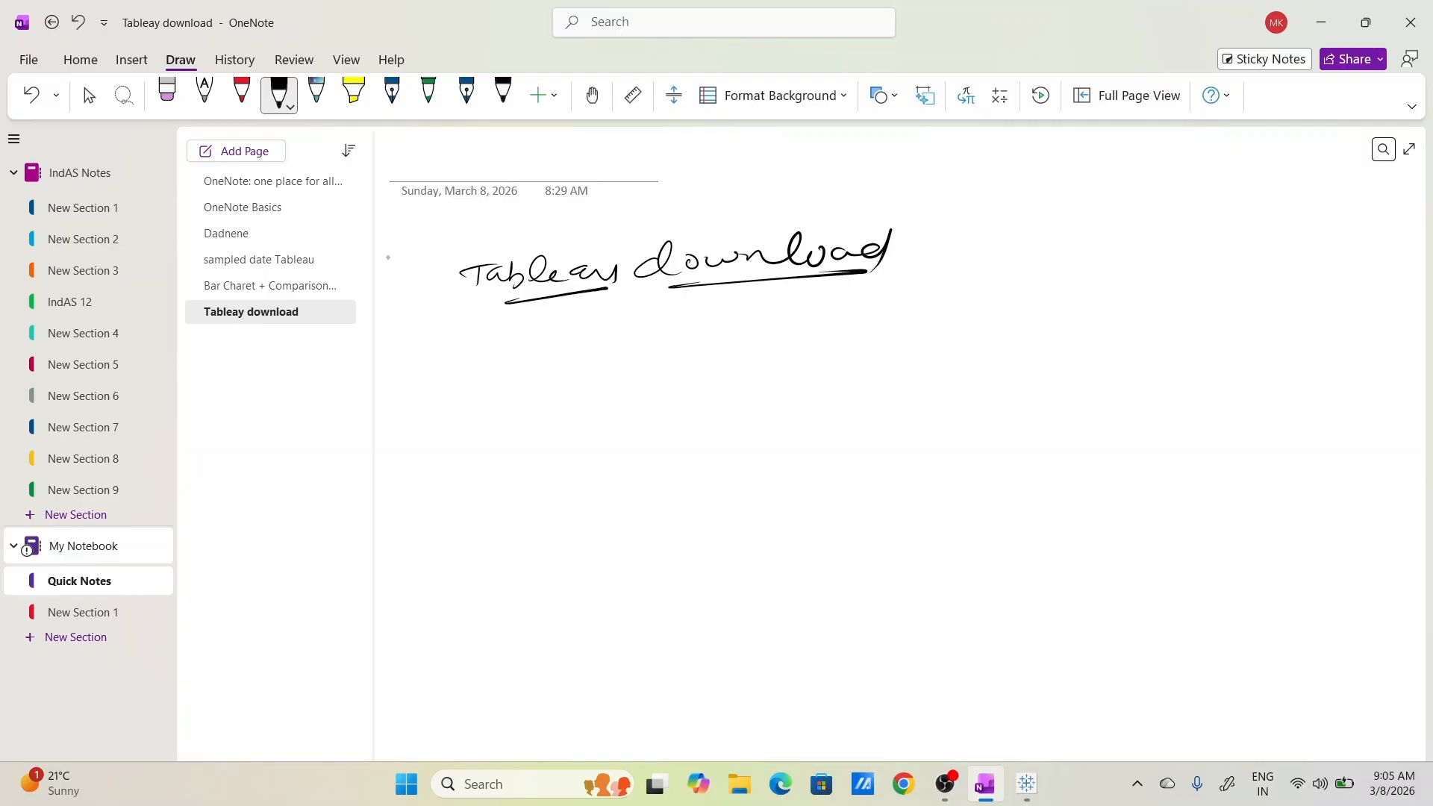
Handwrite "+ Sample data" below the Tableau download heading, underline "data" and draw a box around the phrase.
{"action": "left_click_drag", "start_coordinate": [515, 333], "coordinate": [498, 352]}
{"action": "mouse_move", "coordinate": [545, 338]}
{"action": "left_mouse_down"}
{"action": "mouse_move", "coordinate": [575, 344]}
{"action": "mouse_move", "coordinate": [577, 360]}
{"action": "left_mouse_up"}
{"action": "left_click_drag", "start_coordinate": [582, 335], "coordinate": [708, 339]}
{"action": "left_click_drag", "start_coordinate": [726, 315], "coordinate": [724, 340]}
{"action": "left_click_drag", "start_coordinate": [715, 330], "coordinate": [740, 328]}
{"action": "left_click_drag", "start_coordinate": [757, 321], "coordinate": [760, 341]}
{"action": "left_click_drag", "start_coordinate": [649, 357], "coordinate": [734, 347]}
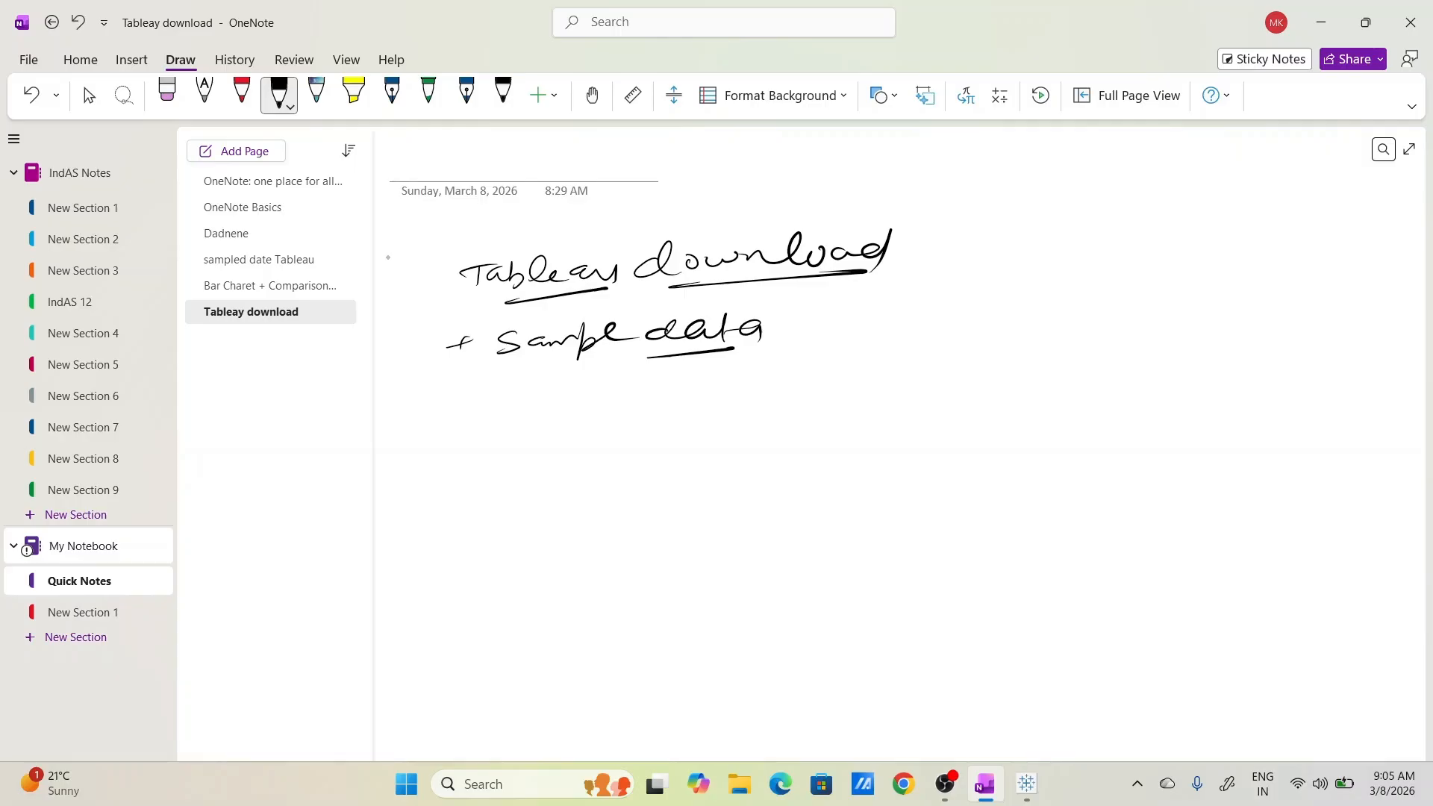
{"action": "mouse_move", "coordinate": [743, 348]}
{"action": "left_mouse_down"}
{"action": "mouse_move", "coordinate": [787, 329]}
{"action": "mouse_move", "coordinate": [761, 294]}
{"action": "mouse_move", "coordinate": [469, 388]}
{"action": "mouse_move", "coordinate": [754, 352]}
{"action": "left_mouse_up"}
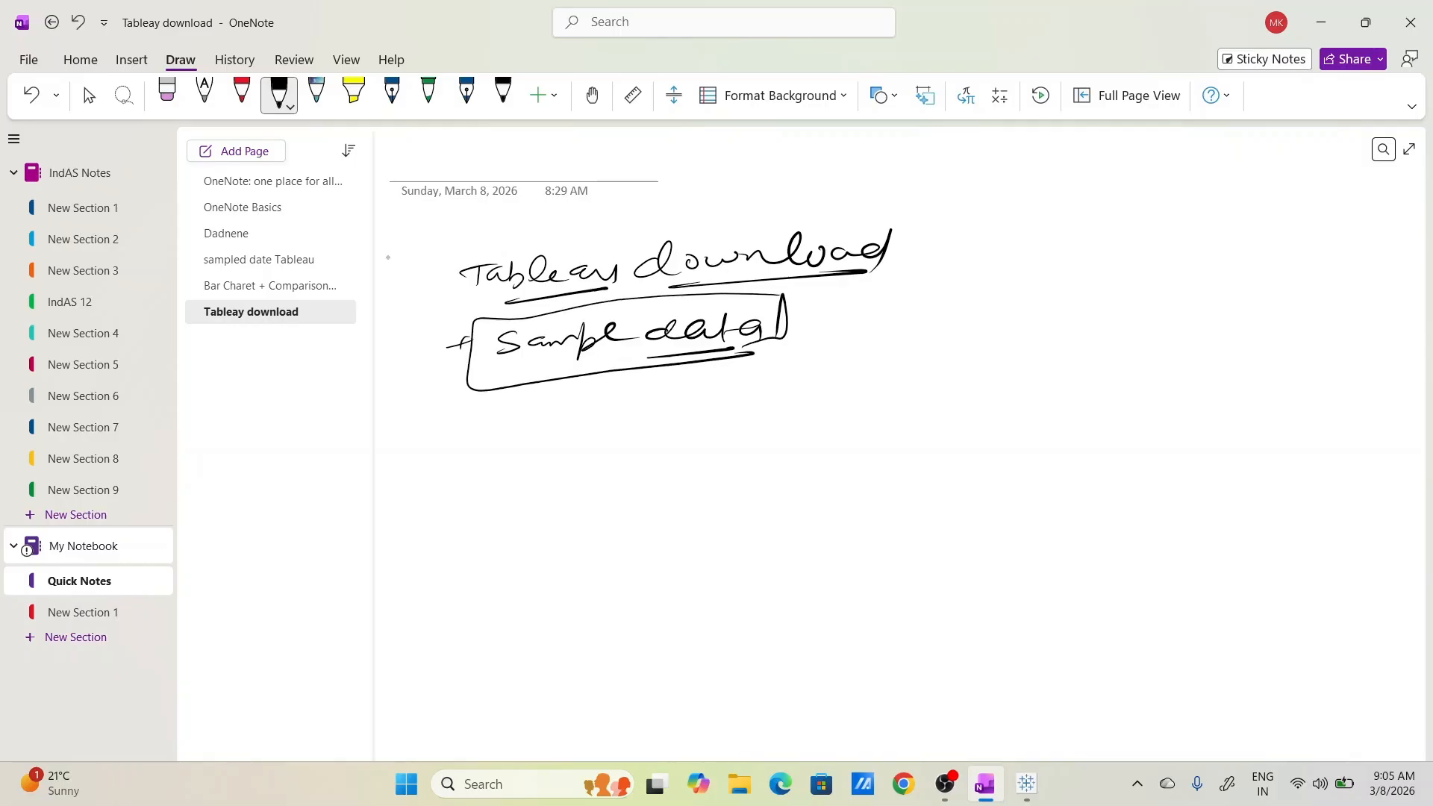
Handwrite "Bar chart" and "Dual Axis chart", and link the bar chart by an arrow to an underlined "categories comparison" note.
{"action": "mouse_move", "coordinate": [597, 441]}
{"action": "left_mouse_down"}
{"action": "mouse_move", "coordinate": [625, 457]}
{"action": "mouse_move", "coordinate": [815, 430]}
{"action": "left_mouse_up"}
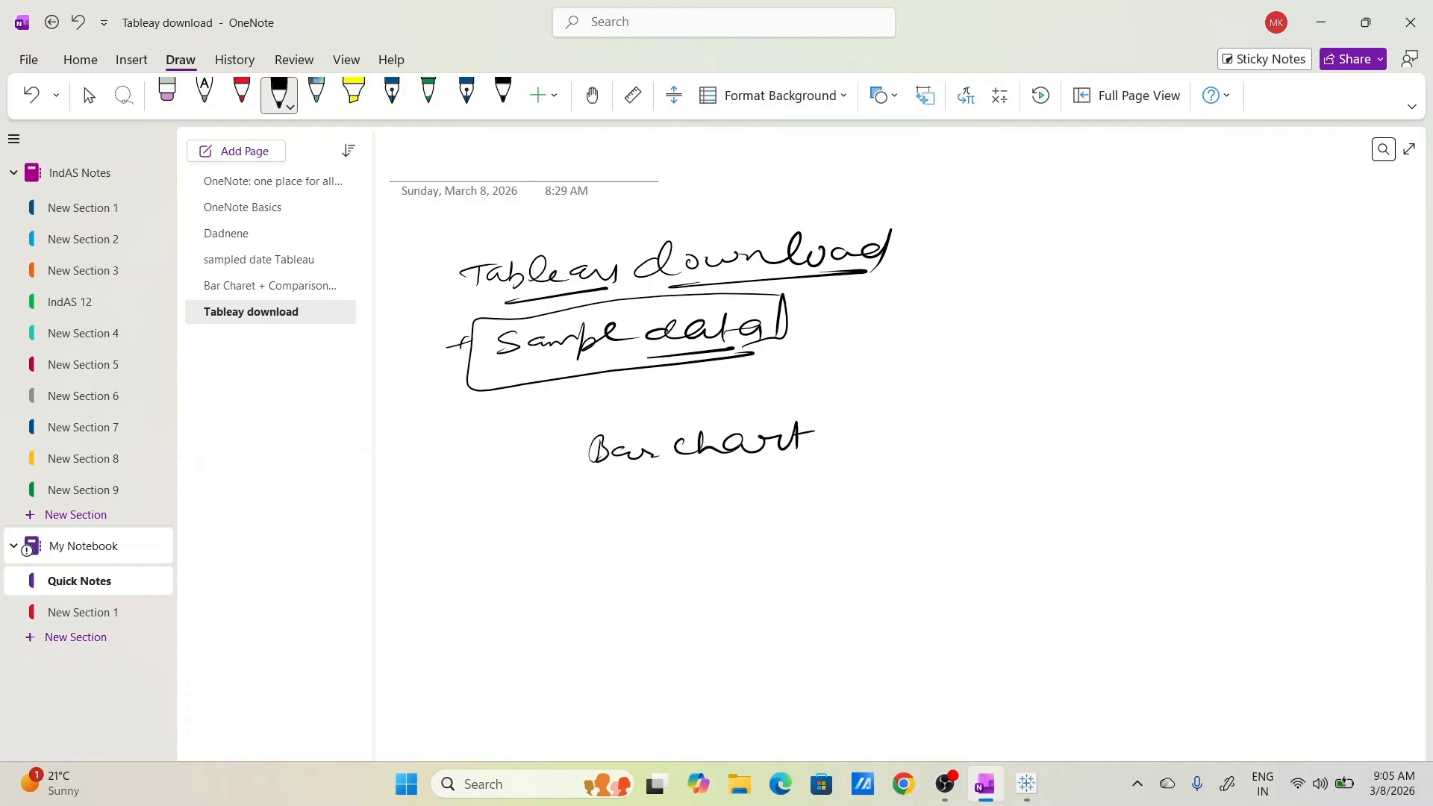
{"action": "mouse_move", "coordinate": [588, 531]}
{"action": "left_mouse_down"}
{"action": "mouse_move", "coordinate": [627, 507]}
{"action": "mouse_move", "coordinate": [939, 496]}
{"action": "mouse_move", "coordinate": [1008, 479]}
{"action": "left_mouse_up"}
{"action": "left_click_drag", "start_coordinate": [824, 424], "coordinate": [893, 401]}
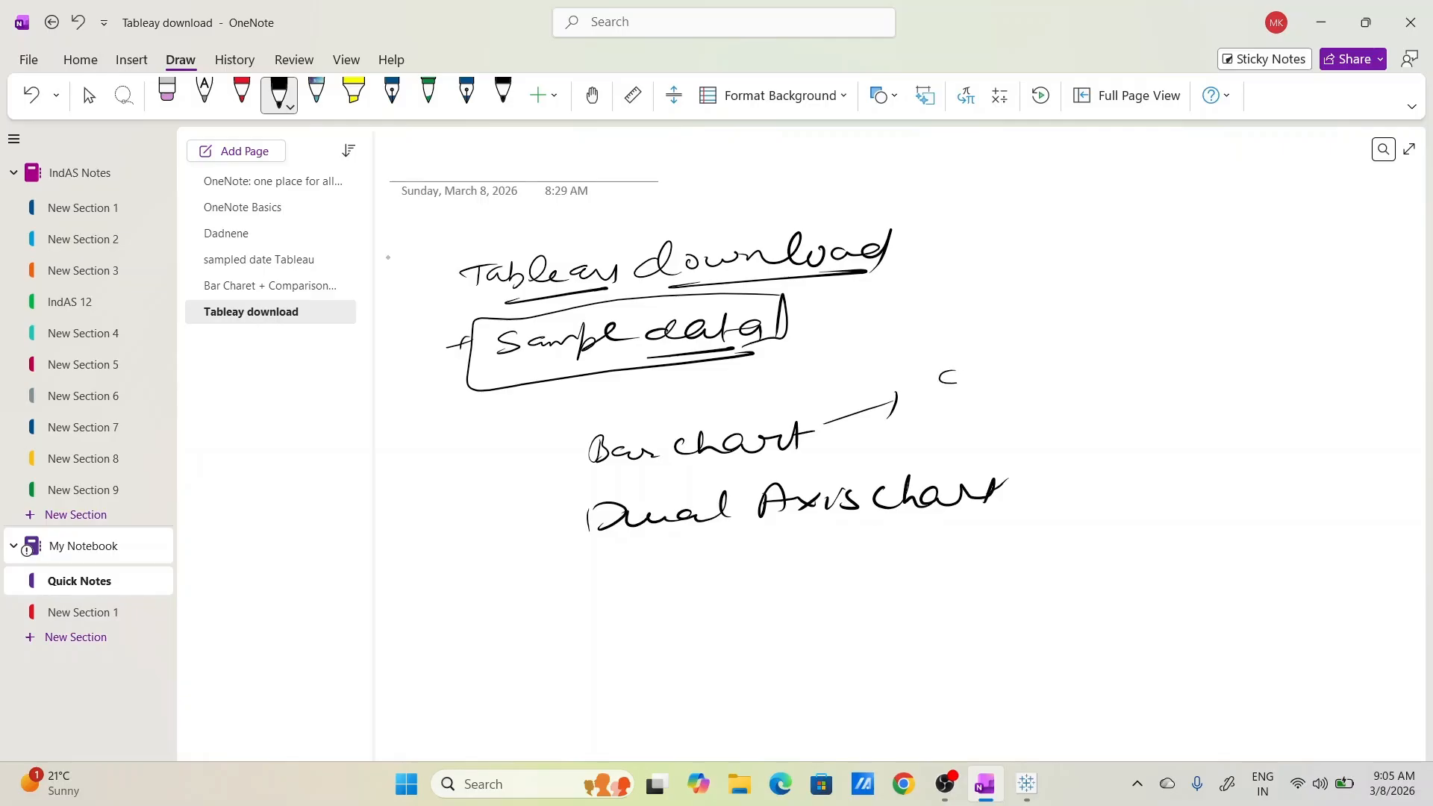
{"action": "mouse_move", "coordinate": [951, 377]}
{"action": "left_mouse_down"}
{"action": "mouse_move", "coordinate": [1004, 358]}
{"action": "mouse_move", "coordinate": [1060, 399]}
{"action": "mouse_move", "coordinate": [1173, 357]}
{"action": "mouse_move", "coordinate": [1159, 379]}
{"action": "left_mouse_up"}
{"action": "left_click_drag", "start_coordinate": [1203, 357], "coordinate": [1407, 345]}
{"action": "left_click_drag", "start_coordinate": [1045, 381], "coordinate": [1299, 371]}
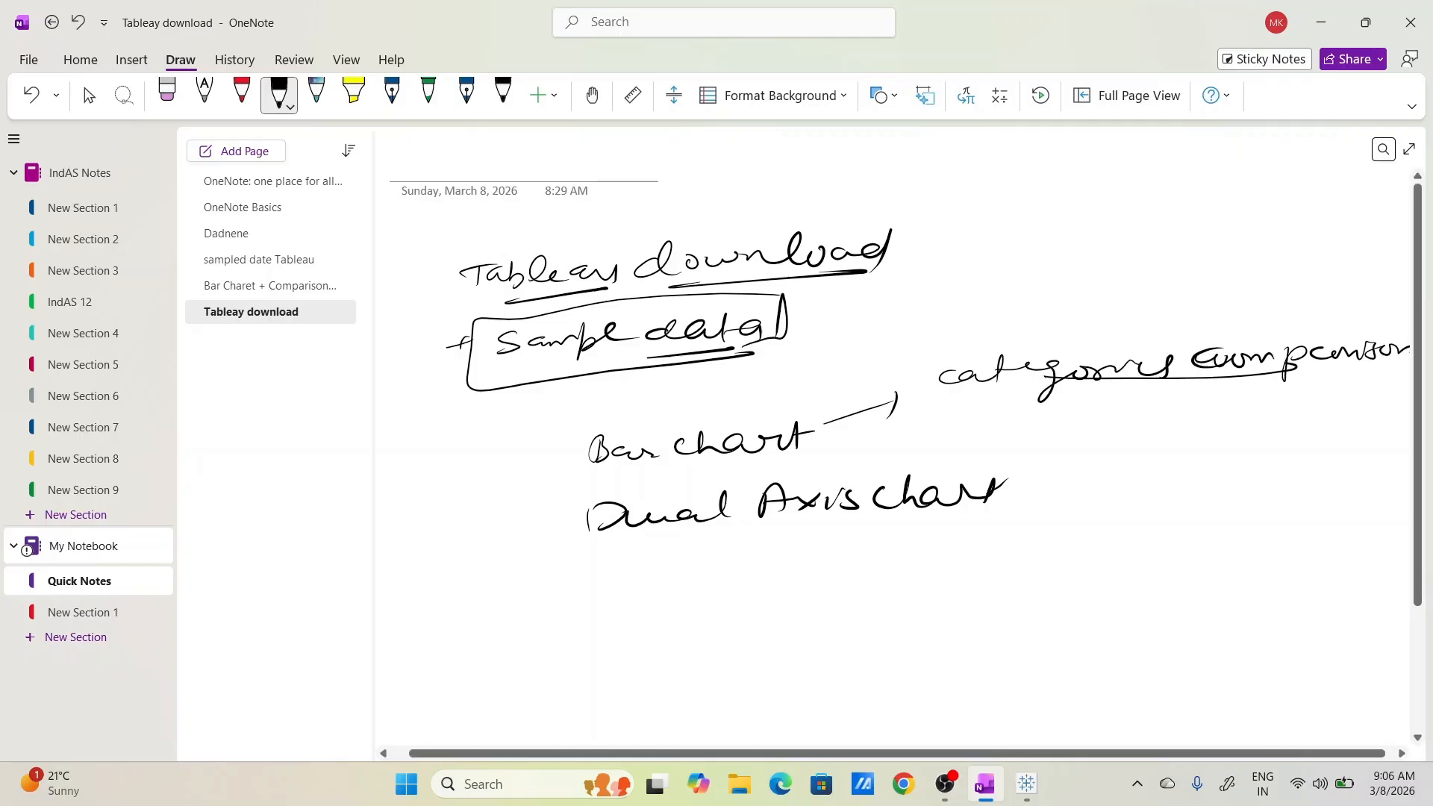
Handwrite two "sales by Region" examples below the categories comparison note and join them with a curved bracket.
{"action": "left_click_drag", "start_coordinate": [1054, 415], "coordinate": [1047, 427]}
{"action": "mouse_move", "coordinate": [1081, 414]}
{"action": "left_mouse_down"}
{"action": "mouse_move", "coordinate": [1248, 433]}
{"action": "mouse_move", "coordinate": [1261, 464]}
{"action": "left_mouse_up"}
{"action": "mouse_move", "coordinate": [1285, 422]}
{"action": "left_mouse_down"}
{"action": "mouse_move", "coordinate": [1290, 437]}
{"action": "mouse_move", "coordinate": [1336, 426]}
{"action": "mouse_move", "coordinate": [1320, 462]}
{"action": "mouse_move", "coordinate": [1370, 424]}
{"action": "left_mouse_up"}
{"action": "mouse_move", "coordinate": [1078, 483]}
{"action": "left_mouse_down"}
{"action": "mouse_move", "coordinate": [1073, 500]}
{"action": "mouse_move", "coordinate": [1124, 482]}
{"action": "mouse_move", "coordinate": [1232, 499]}
{"action": "mouse_move", "coordinate": [1248, 527]}
{"action": "mouse_move", "coordinate": [1297, 467]}
{"action": "mouse_move", "coordinate": [1322, 491]}
{"action": "mouse_move", "coordinate": [1315, 529]}
{"action": "mouse_move", "coordinate": [1370, 495]}
{"action": "mouse_move", "coordinate": [1393, 503]}
{"action": "left_mouse_up"}
{"action": "left_click", "coordinate": [1283, 498]}
{"action": "mouse_move", "coordinate": [1382, 427]}
{"action": "left_mouse_down"}
{"action": "mouse_move", "coordinate": [1405, 430]}
{"action": "mouse_move", "coordinate": [1326, 531]}
{"action": "left_mouse_up"}
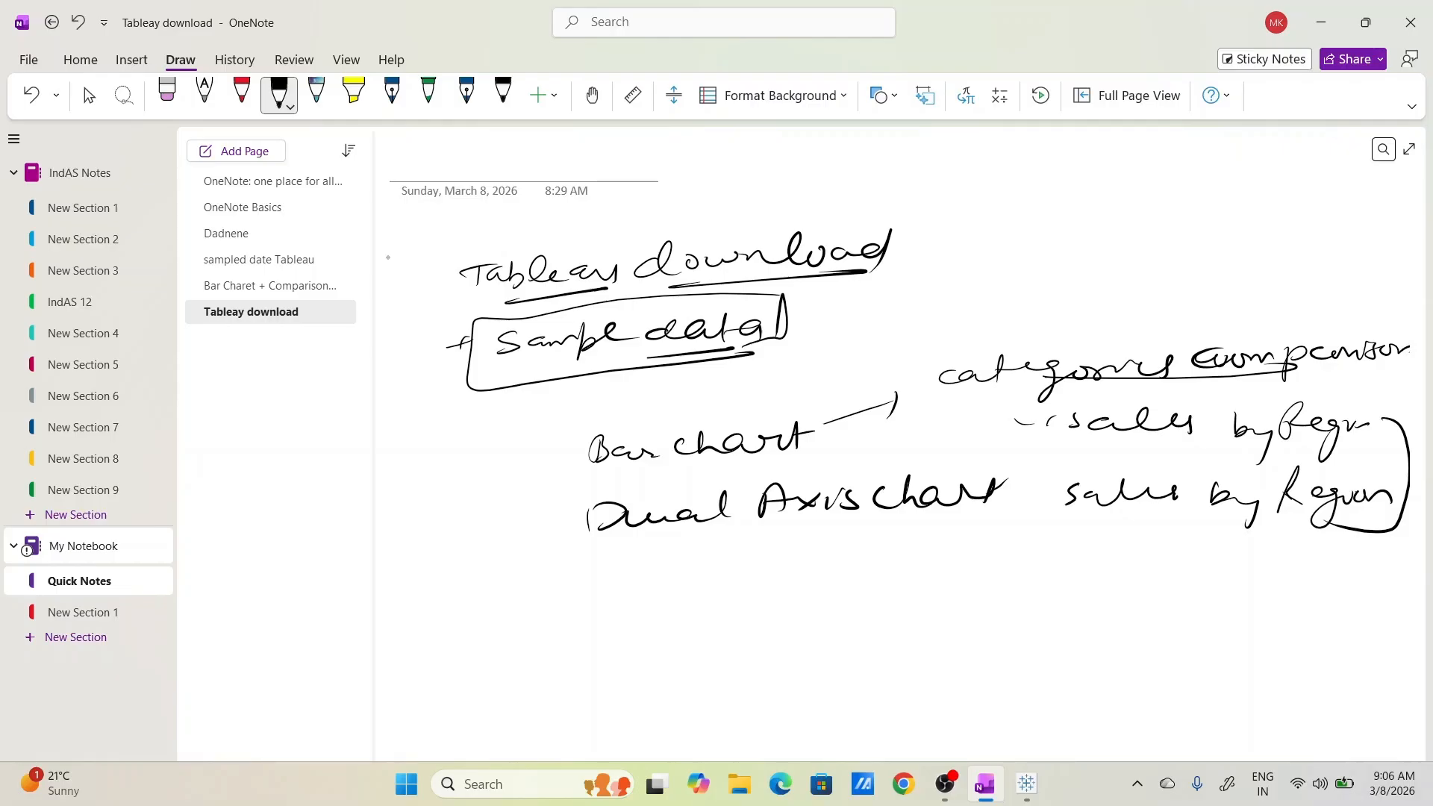
Switch to Tableau Public and view the data source of the Orders+ (sample_-_superstore) workbook.
{"action": "key", "text": "alt+Tab"}
{"action": "key", "text": "Tab"}
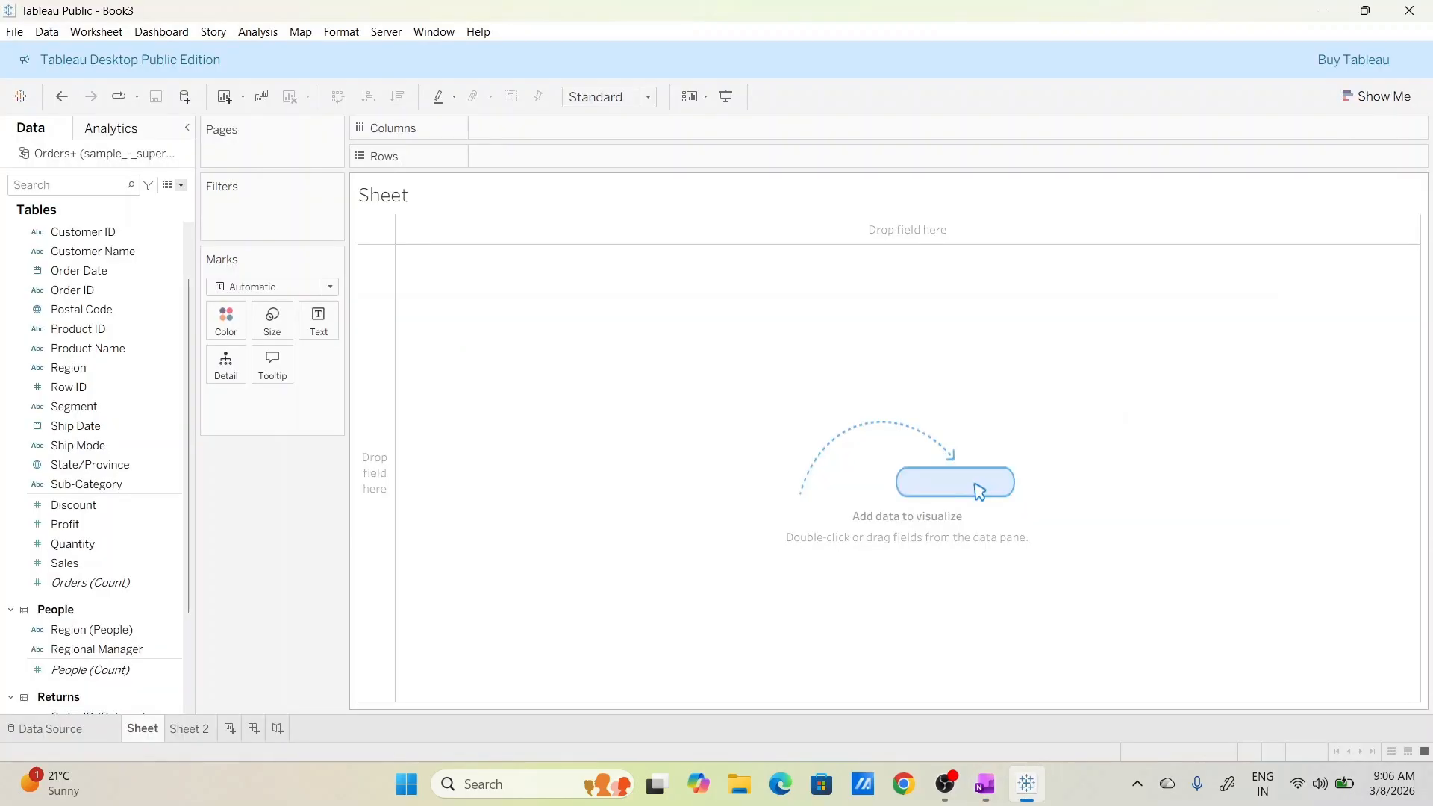
{"action": "left_click", "coordinate": [54, 729]}
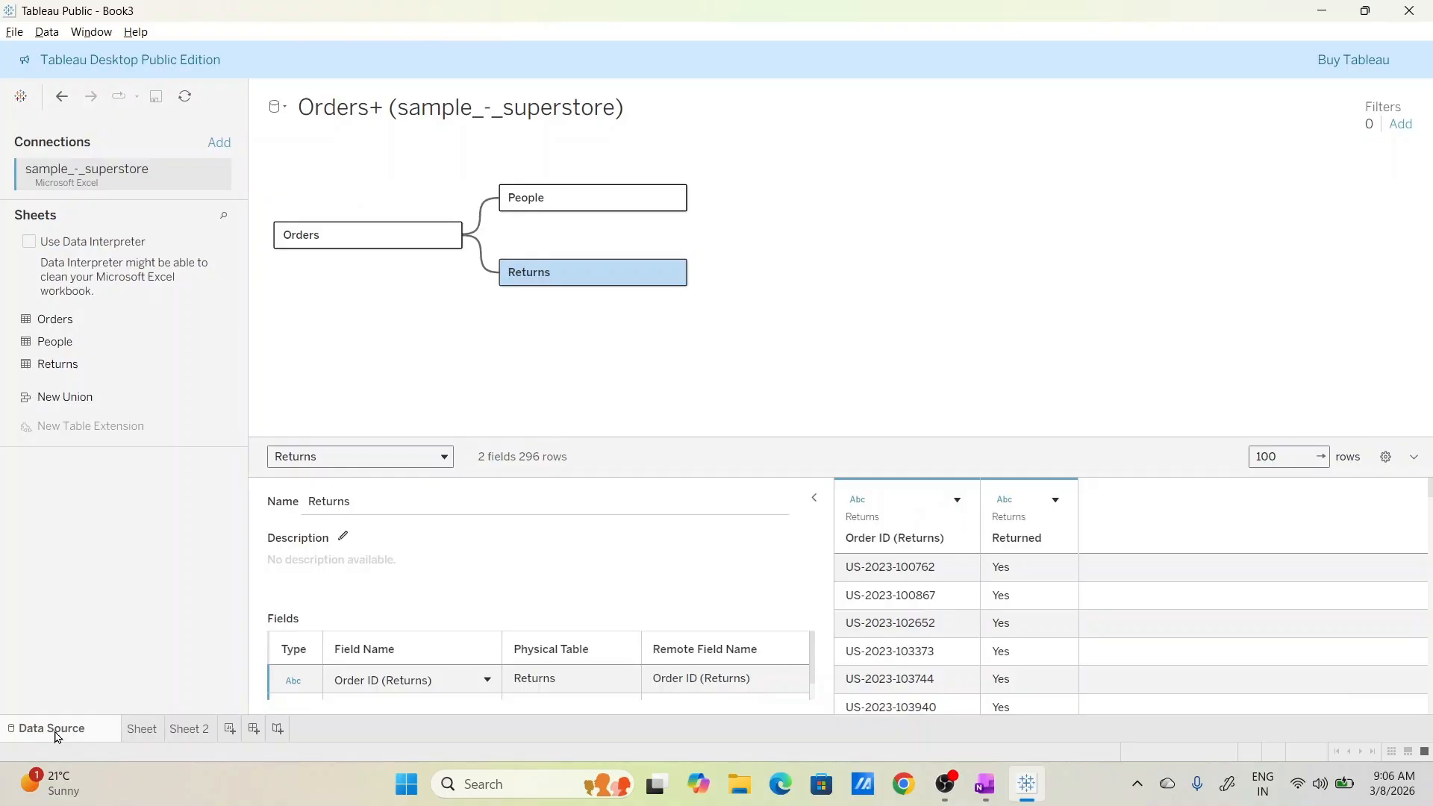
Return to the first worksheet and rename it as Bar Chart.
{"action": "left_click", "coordinate": [142, 730]}
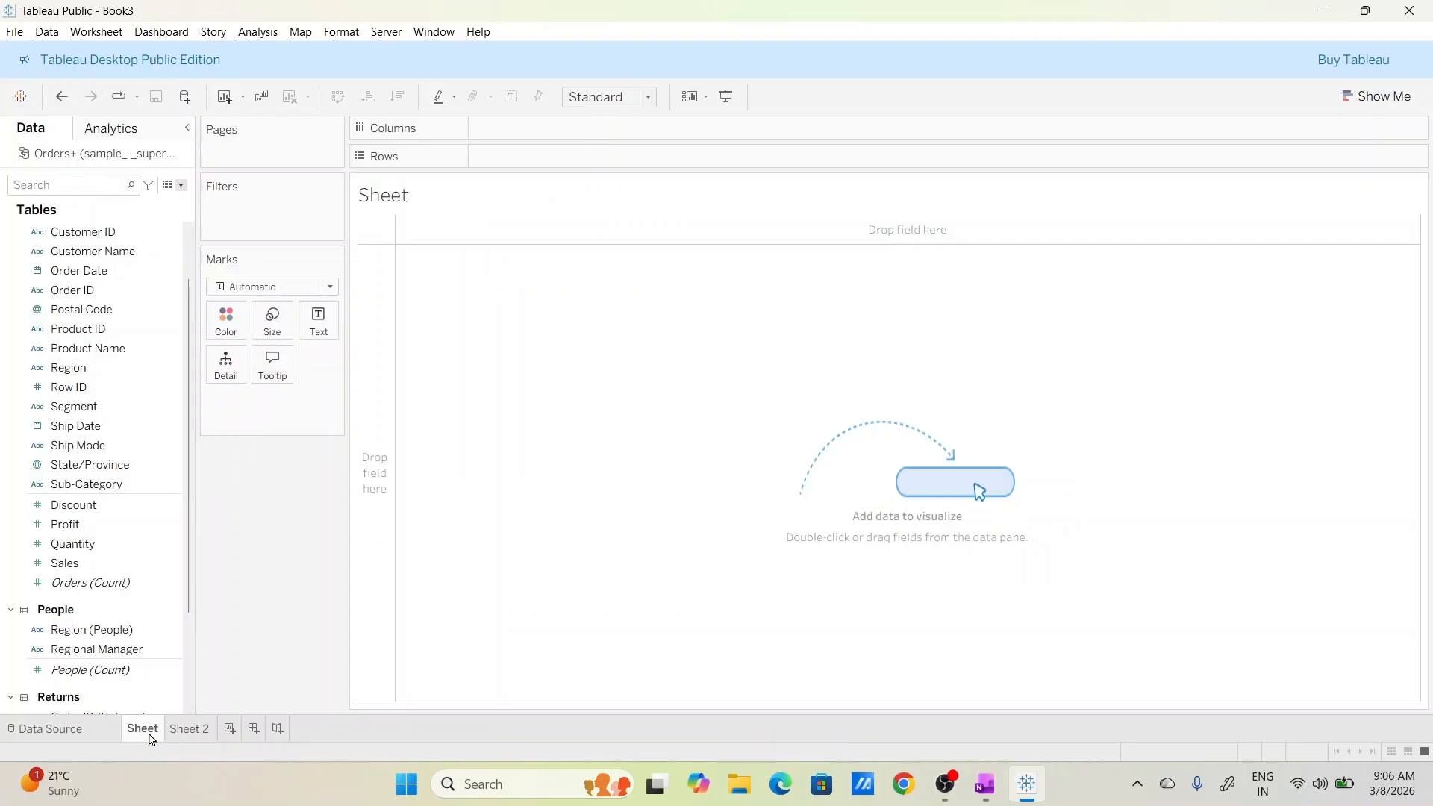
{"action": "mouse_move", "coordinate": [151, 739]}
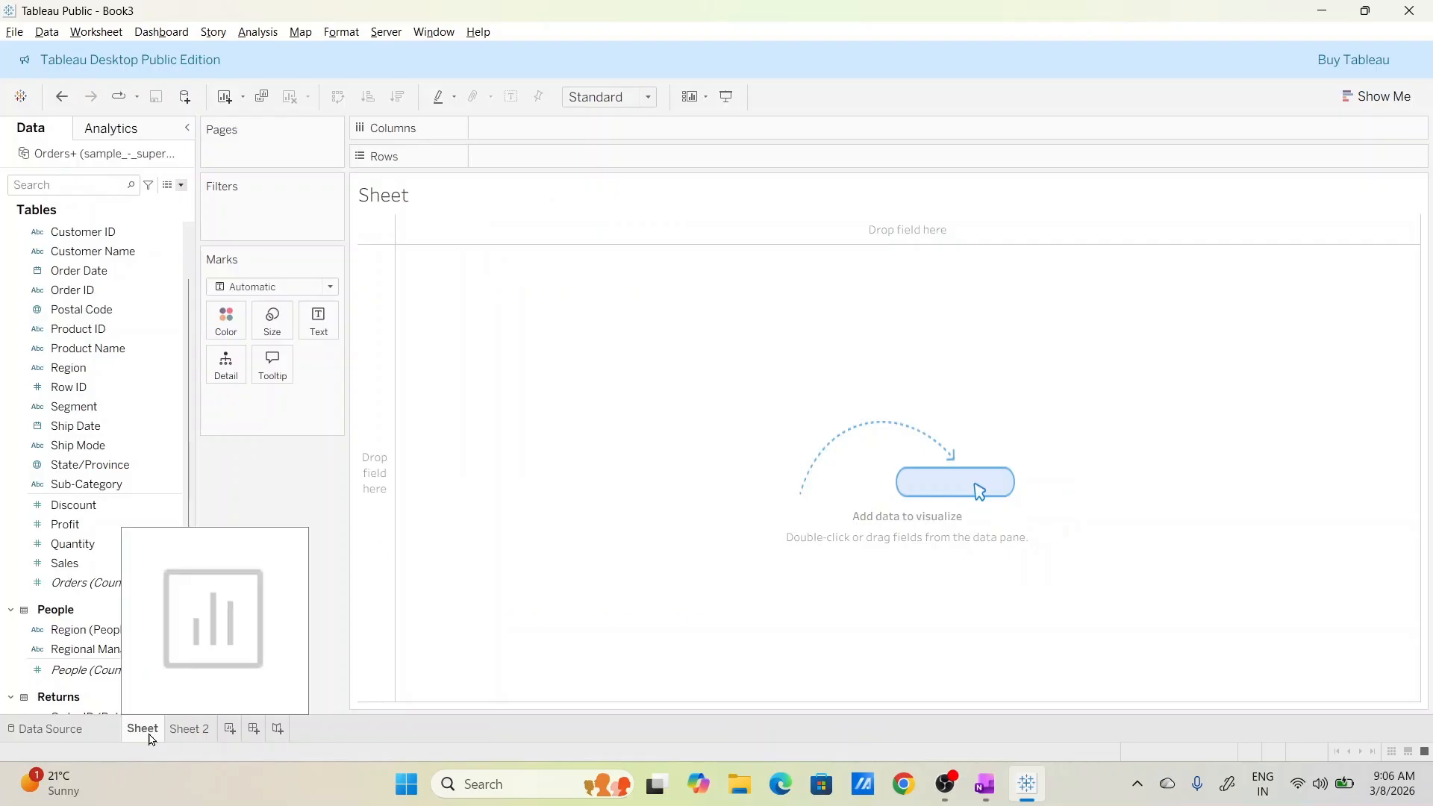
{"action": "double_click", "coordinate": [141, 730]}
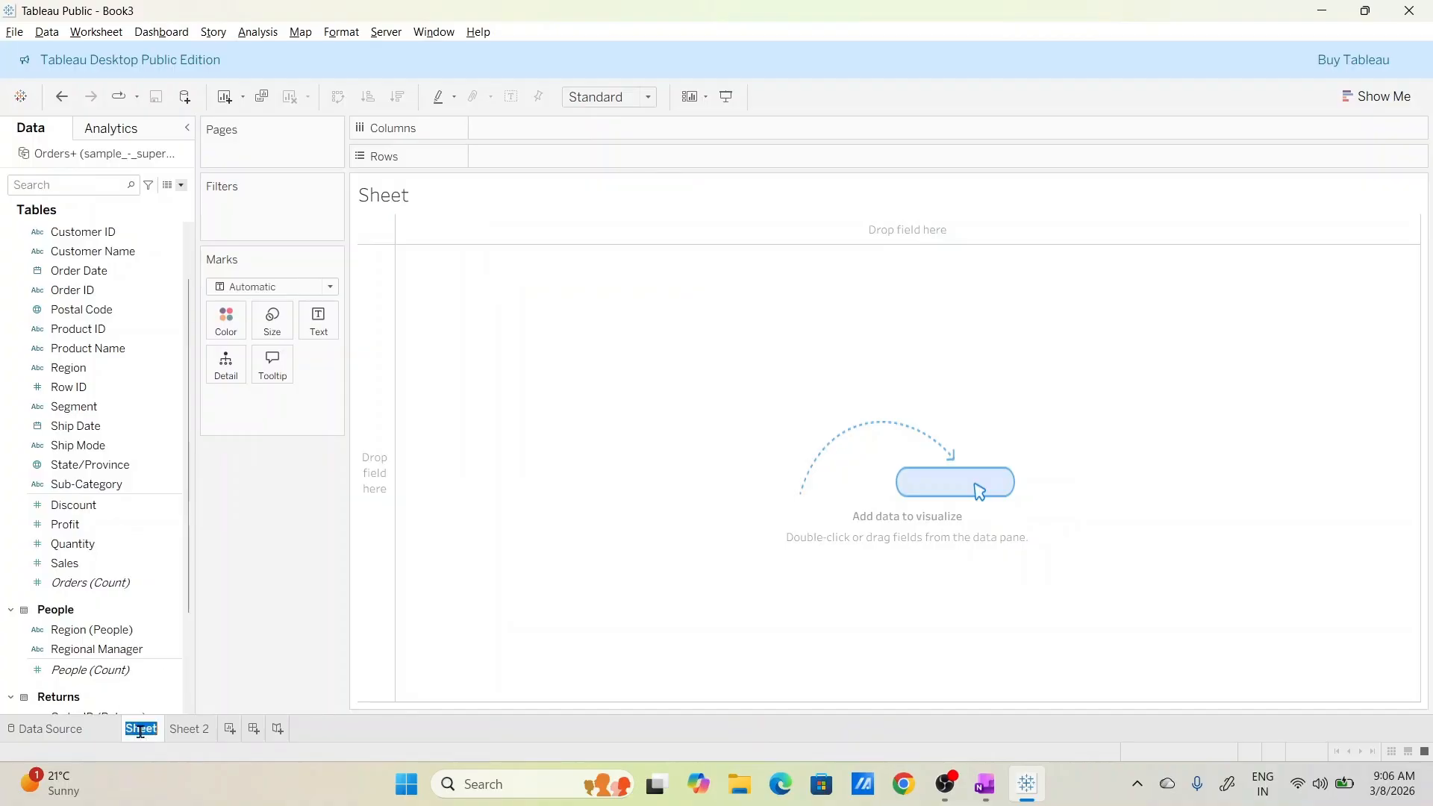
{"action": "type", "text": "Bar Chart"}
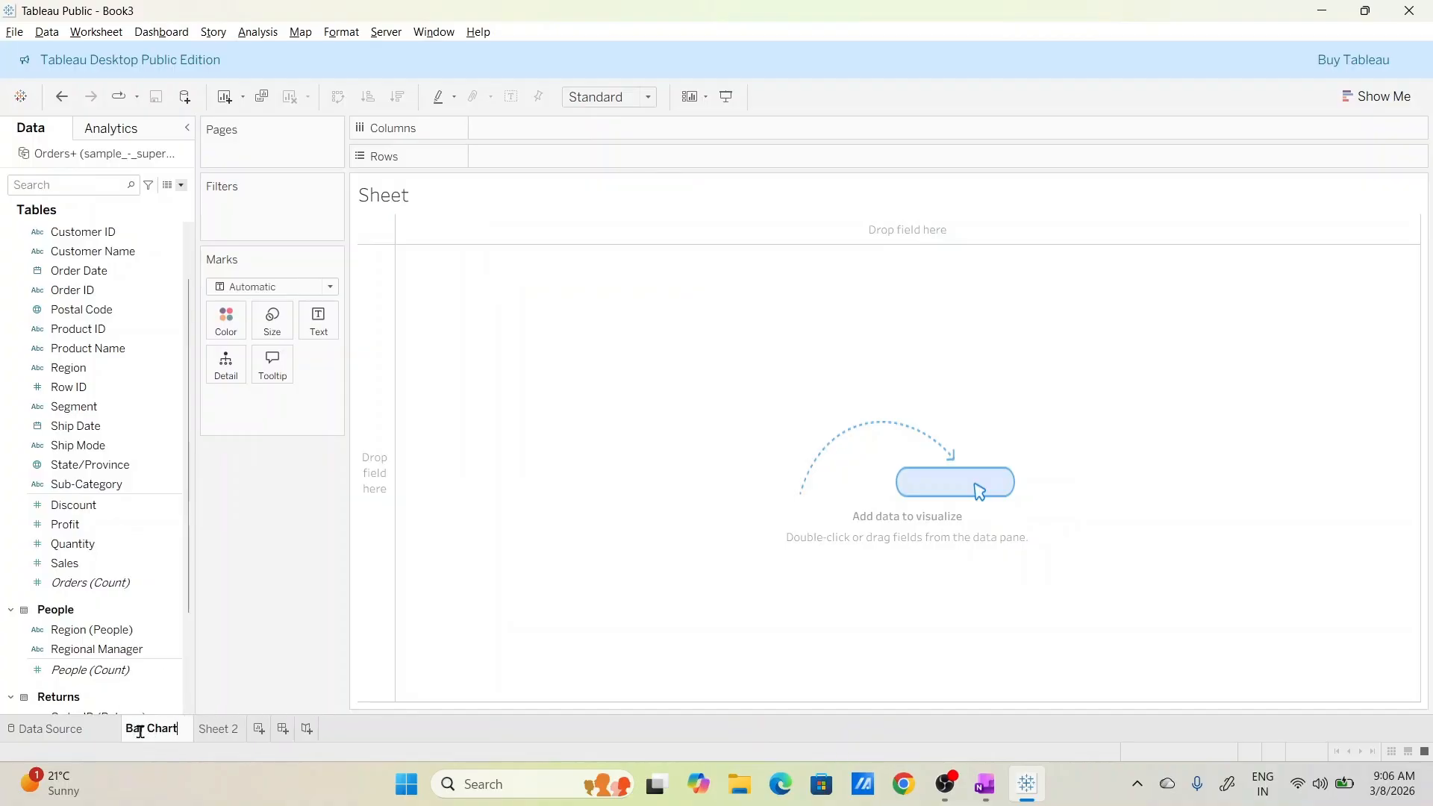
{"action": "key", "text": "Return"}
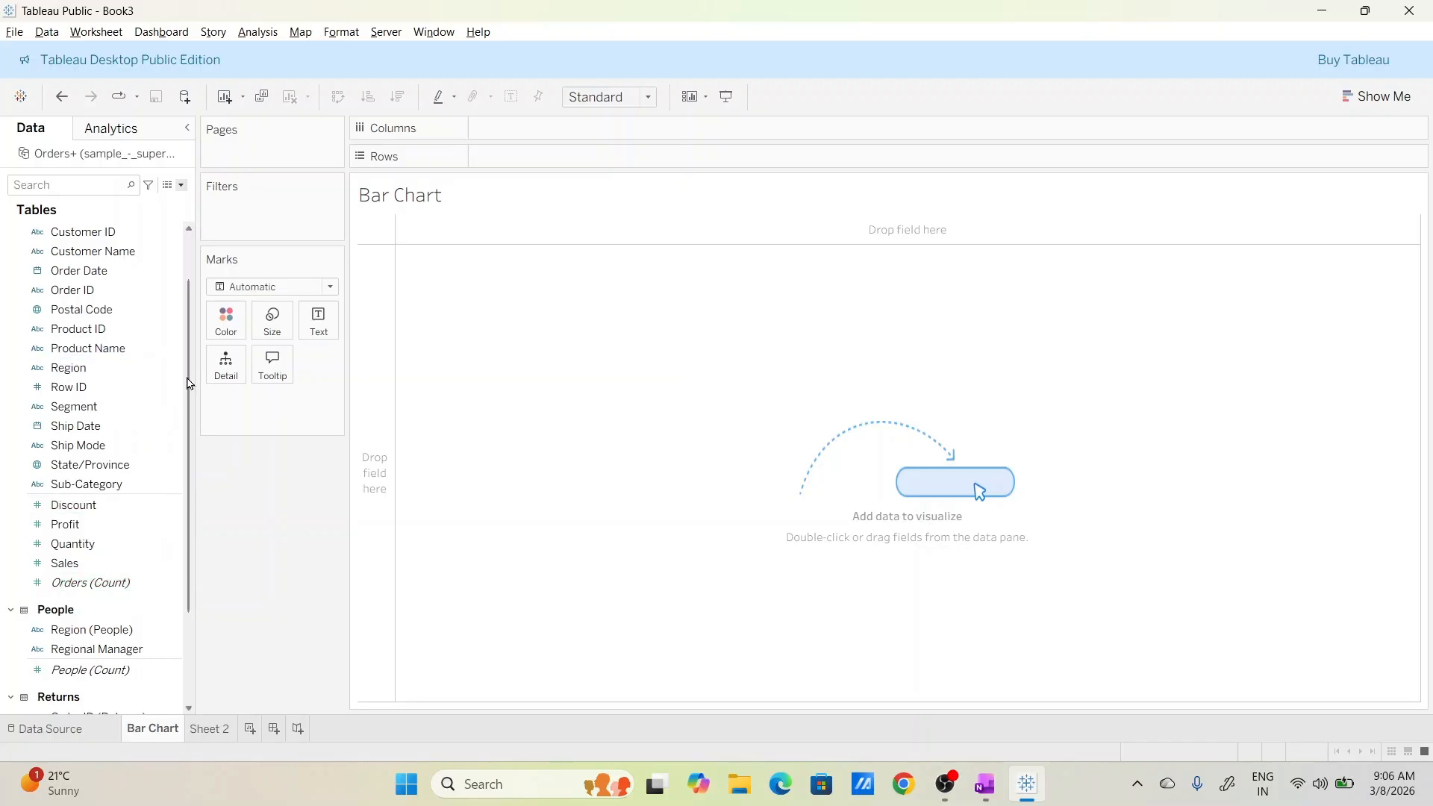
Add the Category and Sub-Category fields from the Orders table to the rows of the worksheet.
{"action": "left_click_drag", "start_coordinate": [188, 379], "coordinate": [558, 157]}
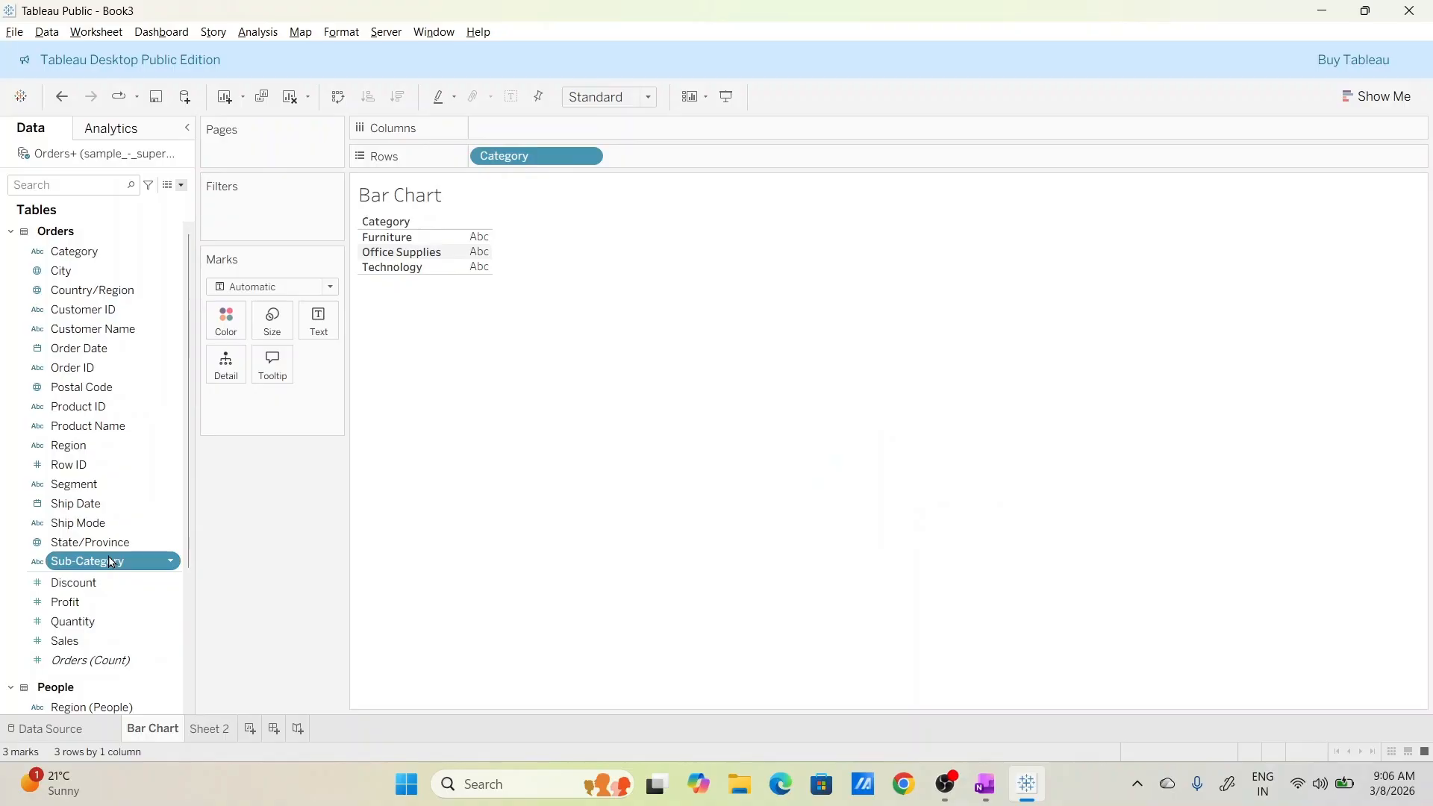
{"action": "left_click_drag", "start_coordinate": [112, 561], "coordinate": [684, 142]}
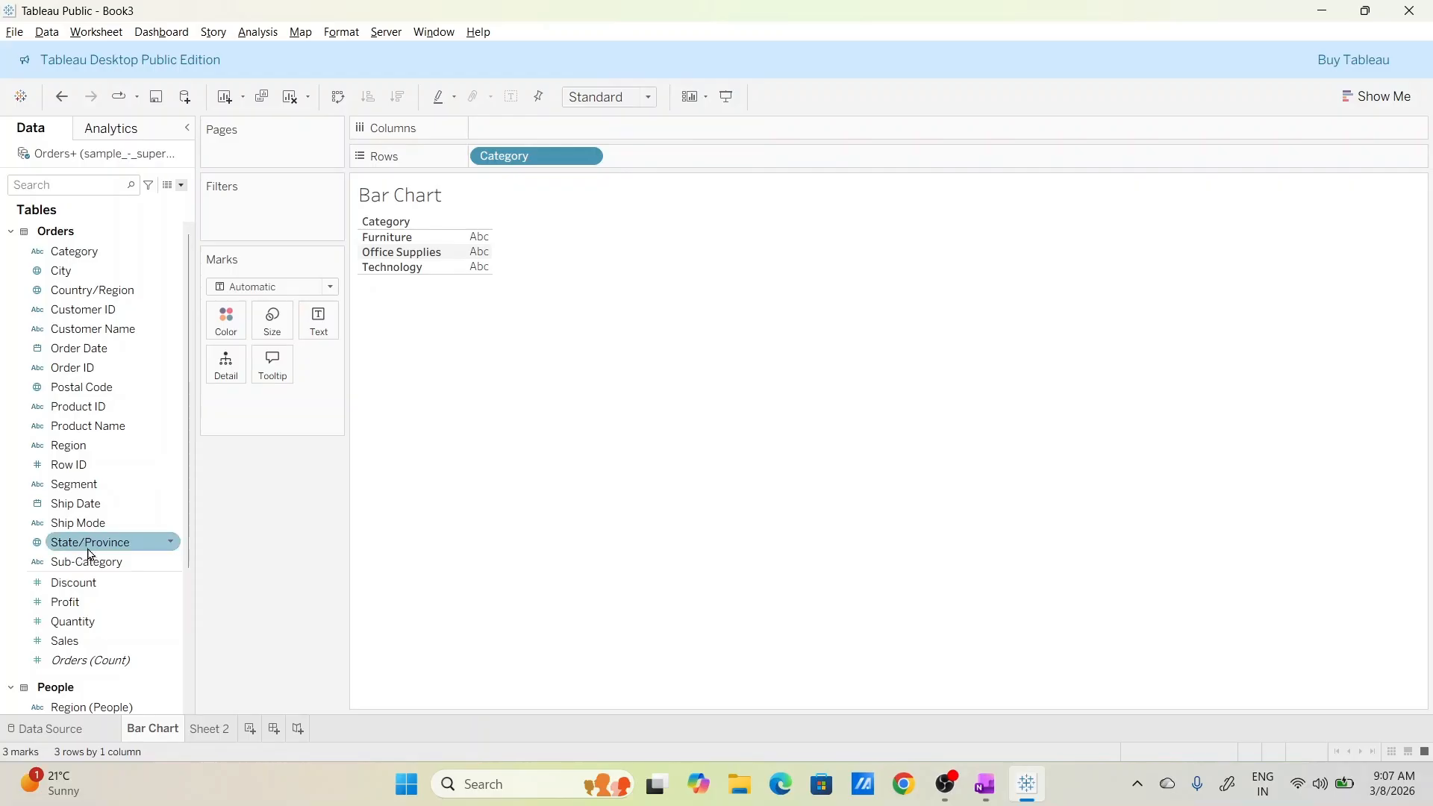
{"action": "left_click_drag", "start_coordinate": [87, 561], "coordinate": [676, 161]}
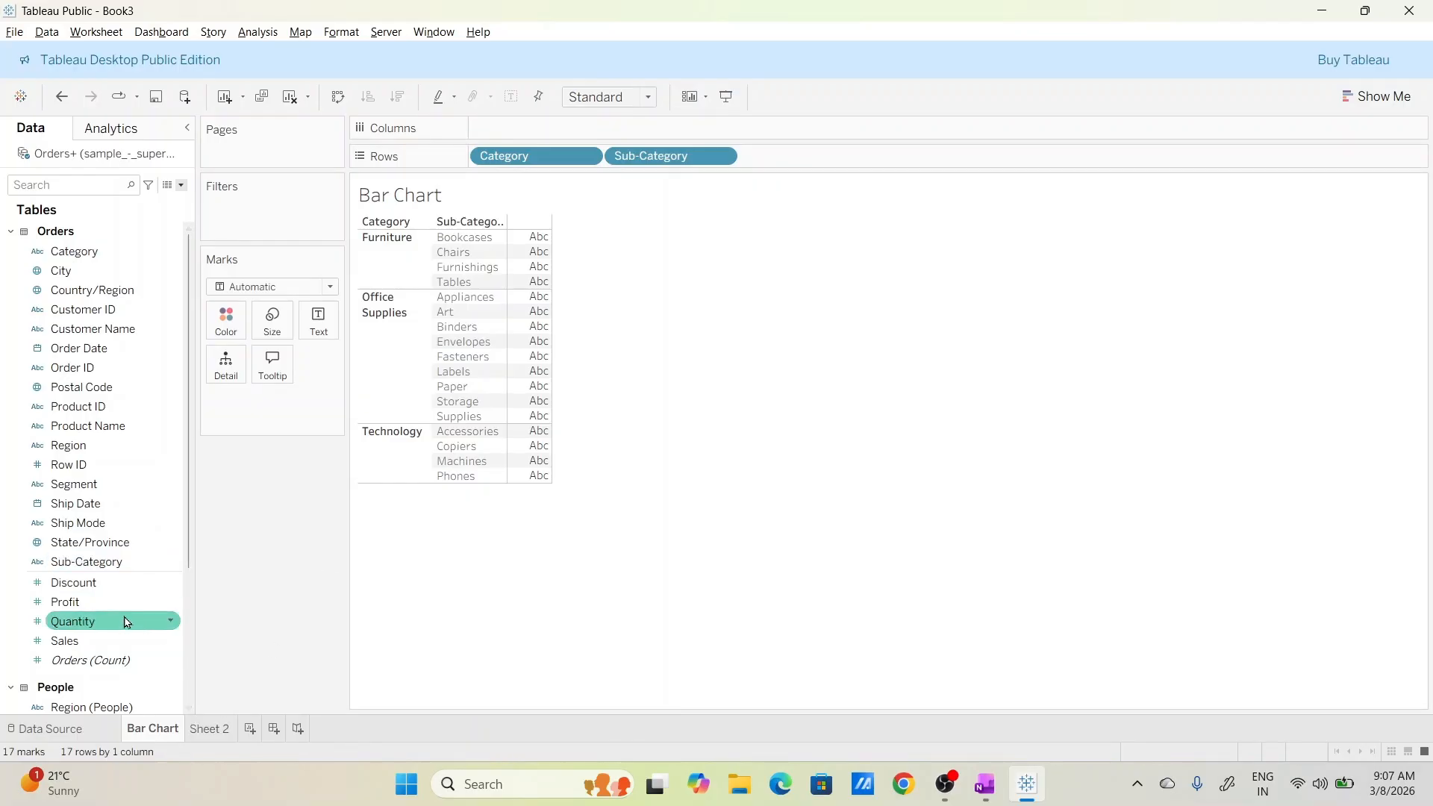
Add Sales as text values to the view and place Sales on the columns to create labelled horizontal bars.
{"action": "left_click_drag", "start_coordinate": [106, 641], "coordinate": [550, 273]}
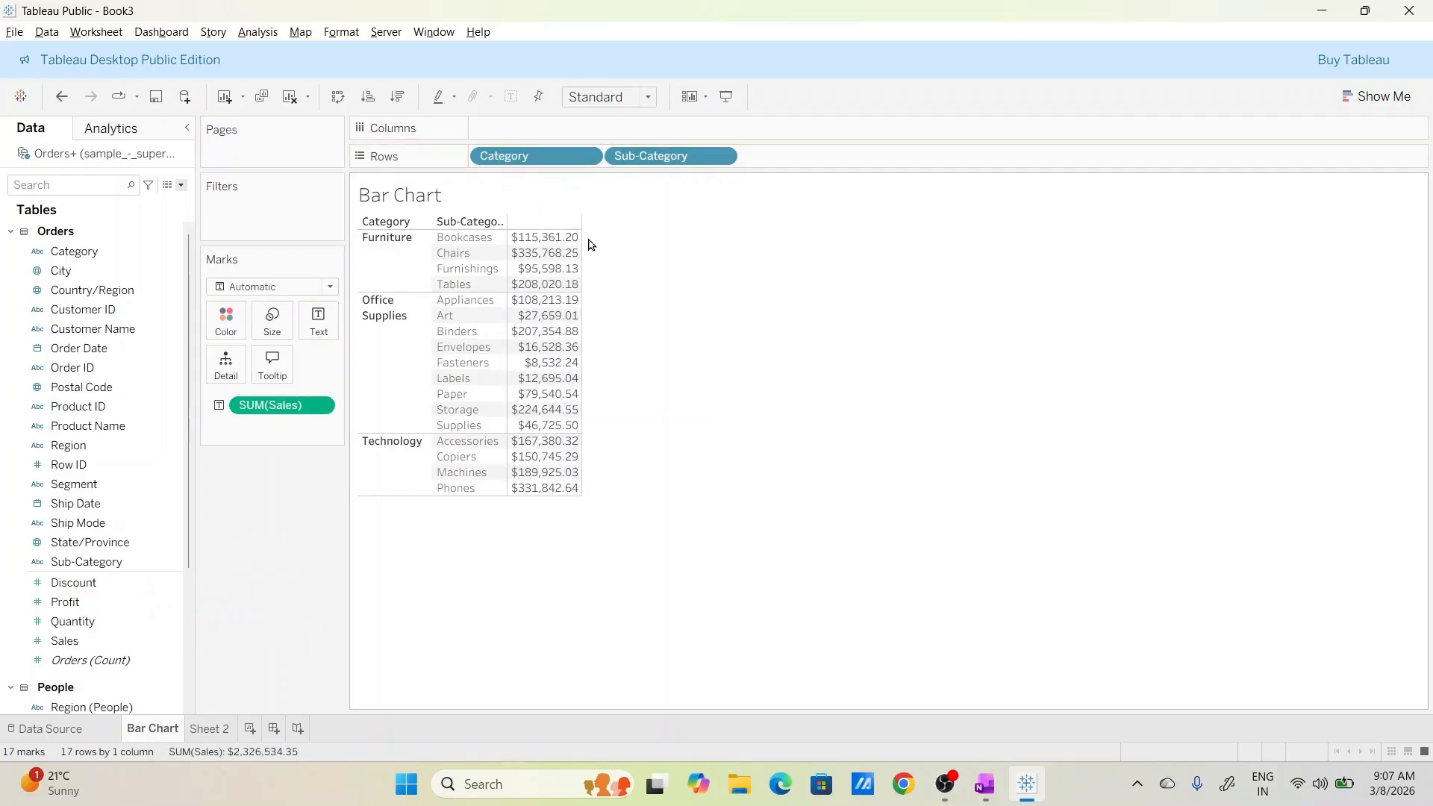
{"action": "mouse_move", "coordinate": [532, 240]}
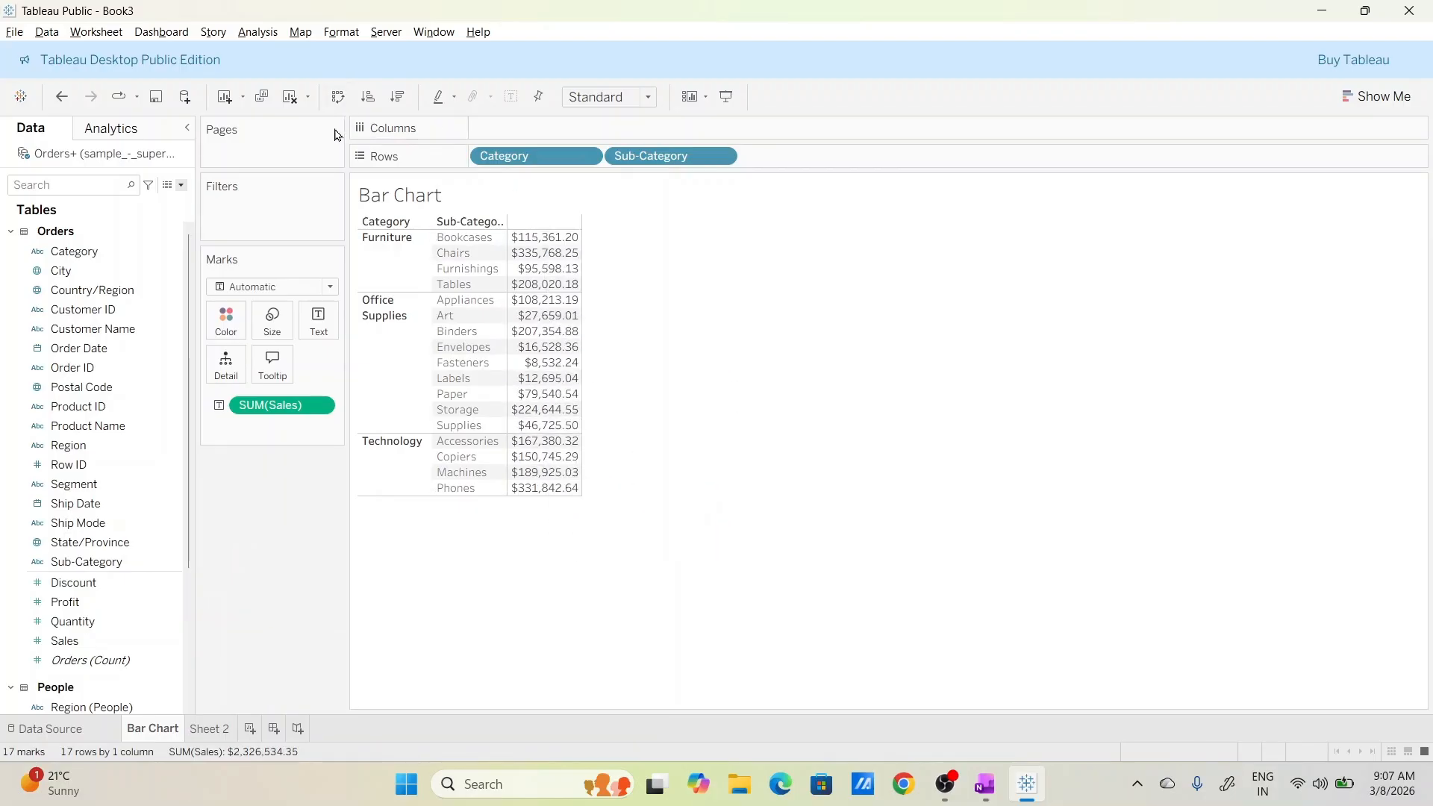
{"action": "left_click_drag", "start_coordinate": [147, 643], "coordinate": [625, 124]}
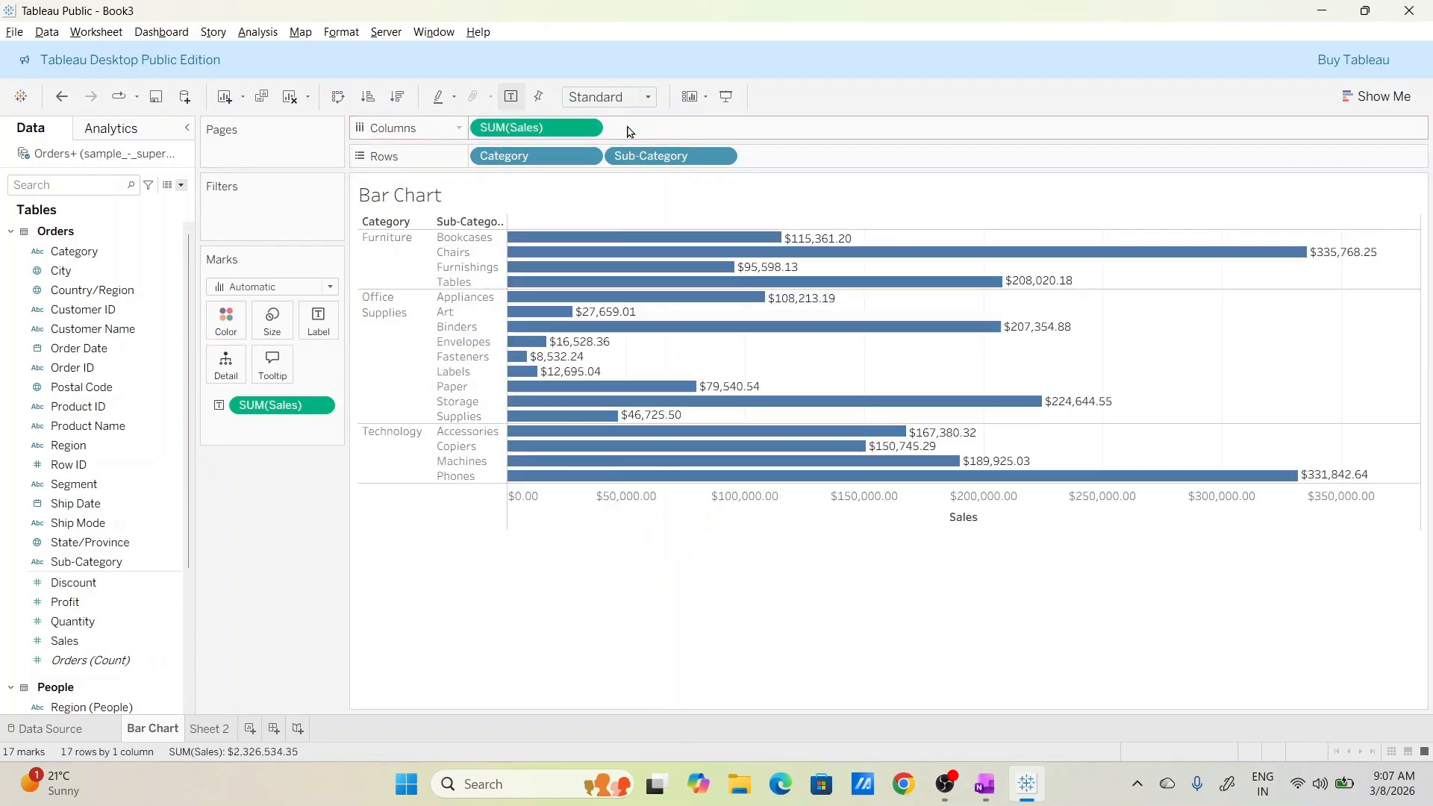
Swap the rows and columns so the Sales bars stand vertically by category and sub-category.
{"action": "left_click", "coordinate": [343, 102]}
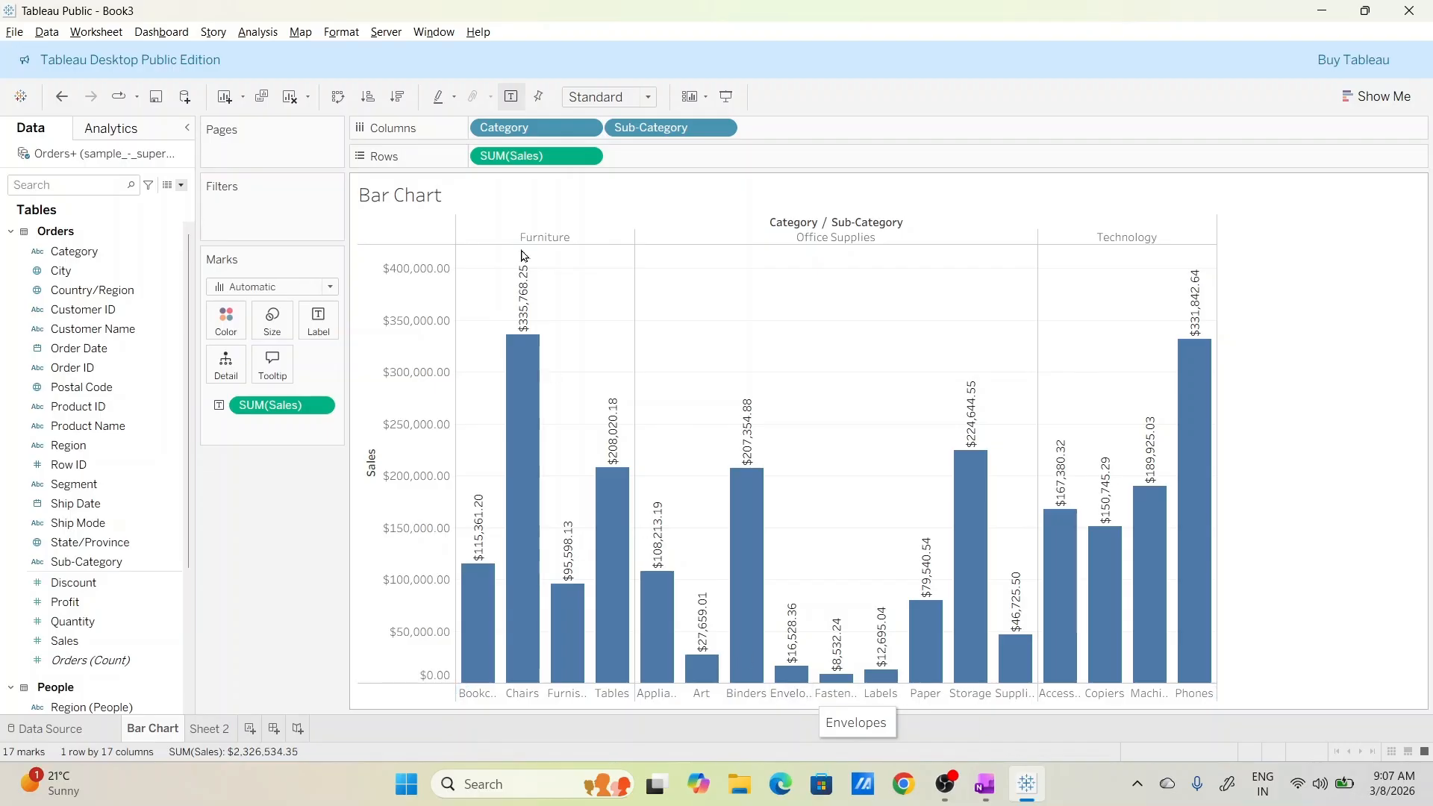
{"action": "mouse_move", "coordinate": [492, 642]}
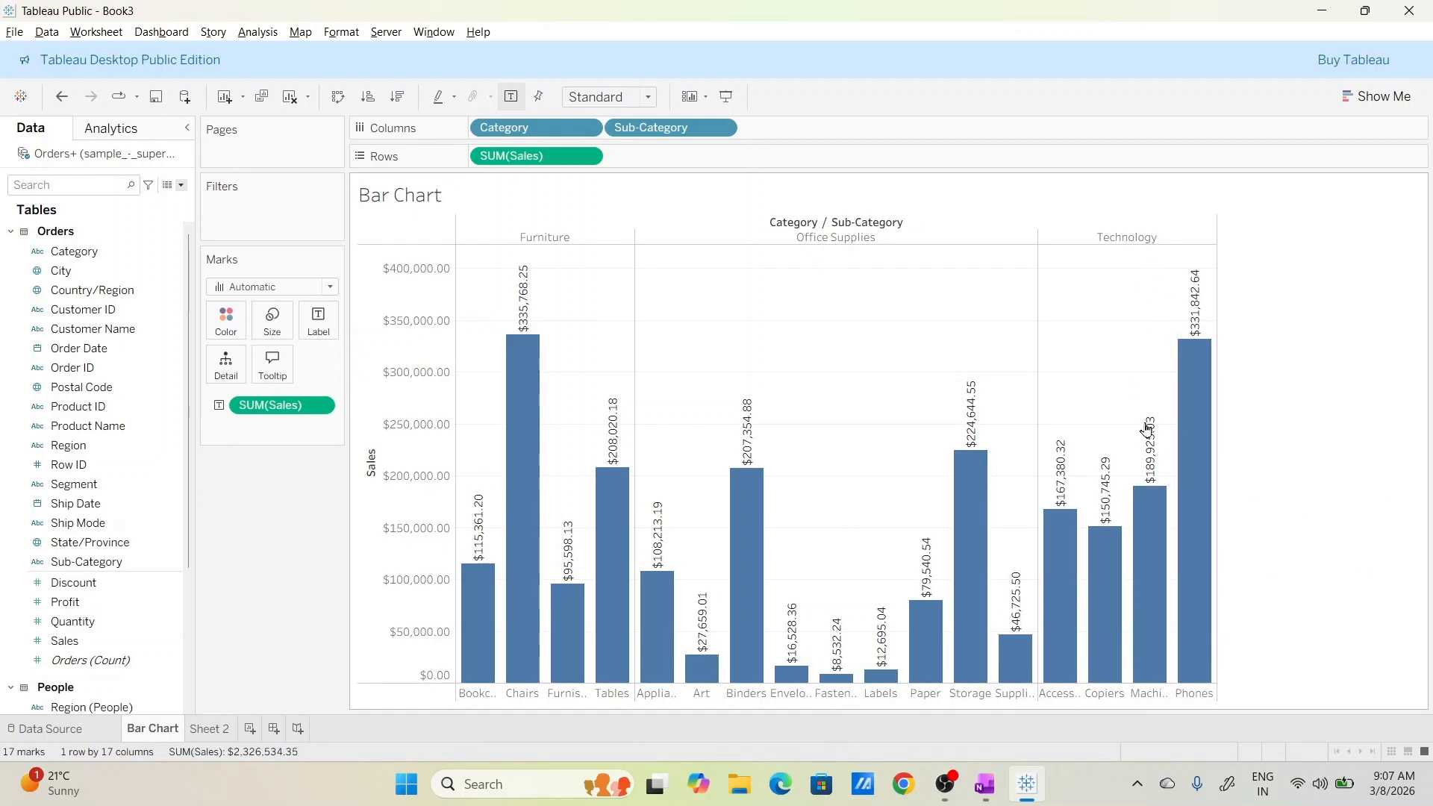
{"action": "mouse_move", "coordinate": [1194, 471]}
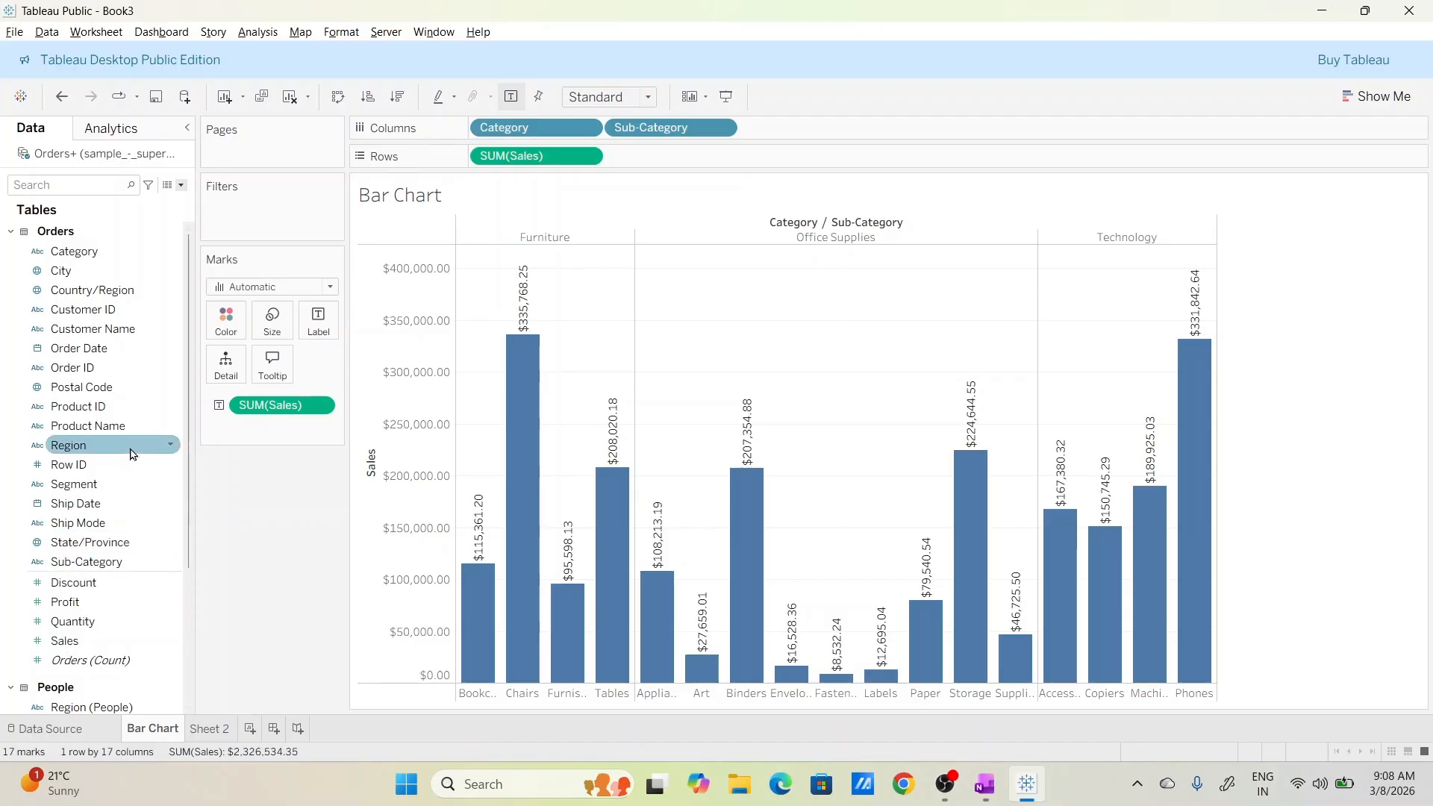
{"action": "left_click_drag", "start_coordinate": [132, 455], "coordinate": [311, 208]}
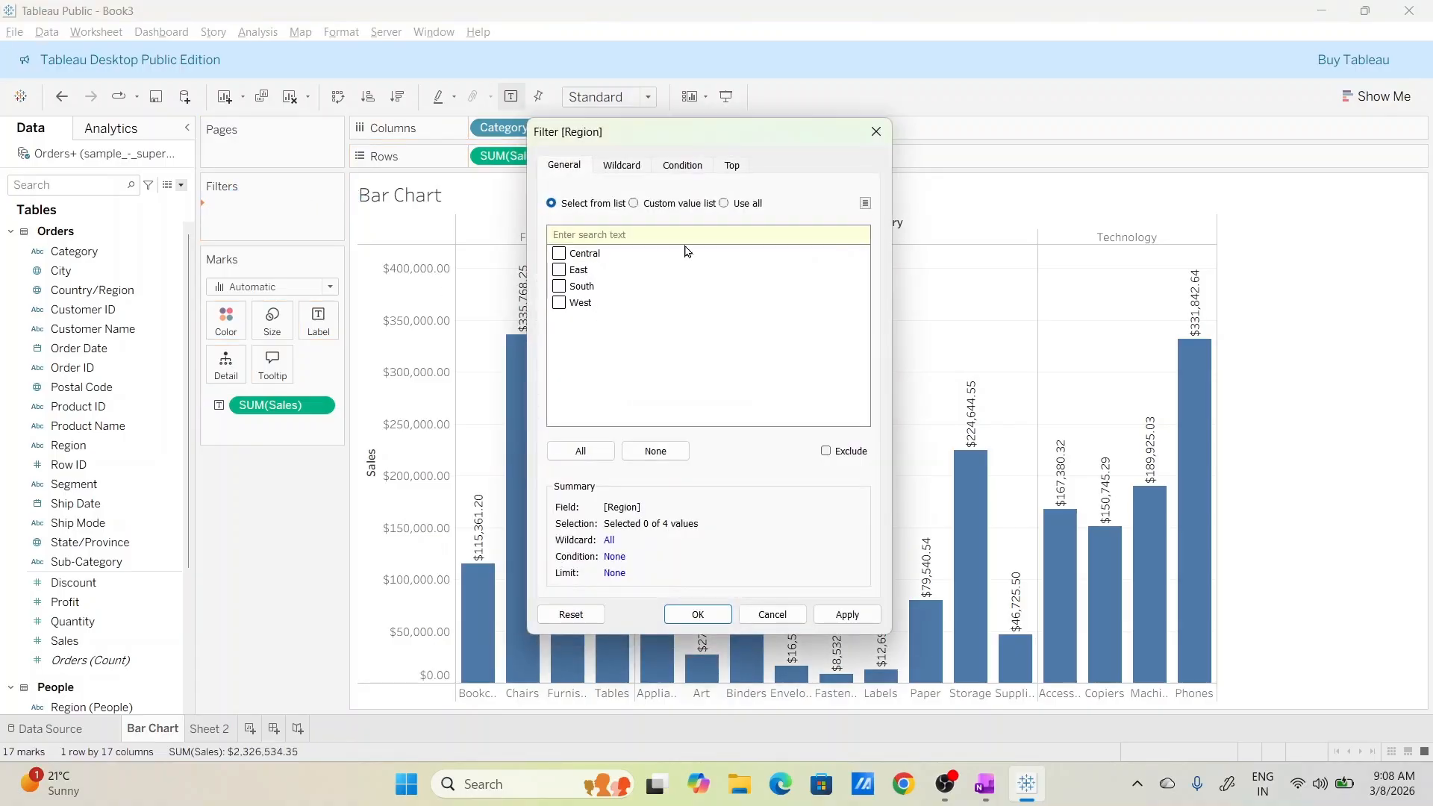
{"action": "left_click", "coordinate": [592, 465]}
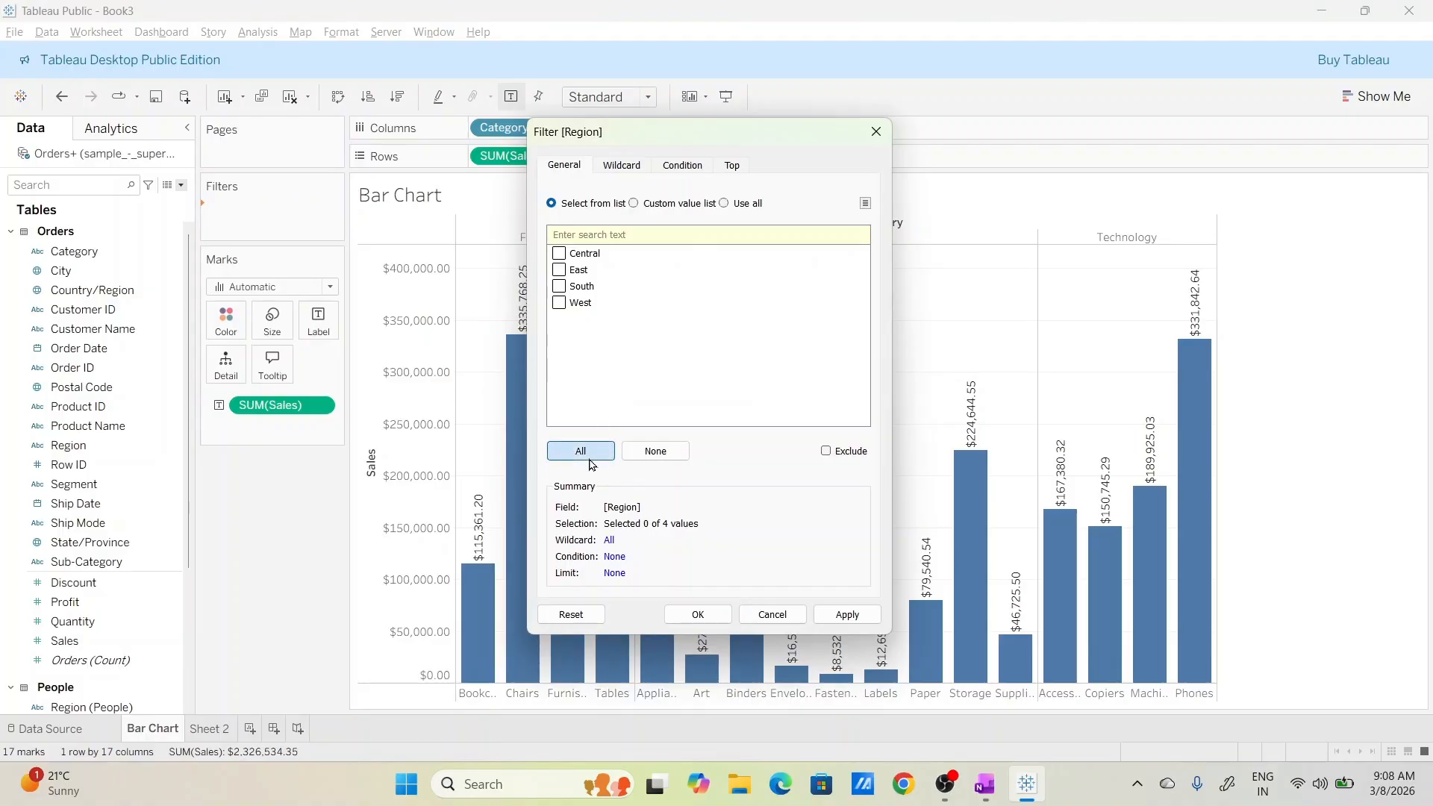
{"action": "left_click", "coordinate": [855, 621]}
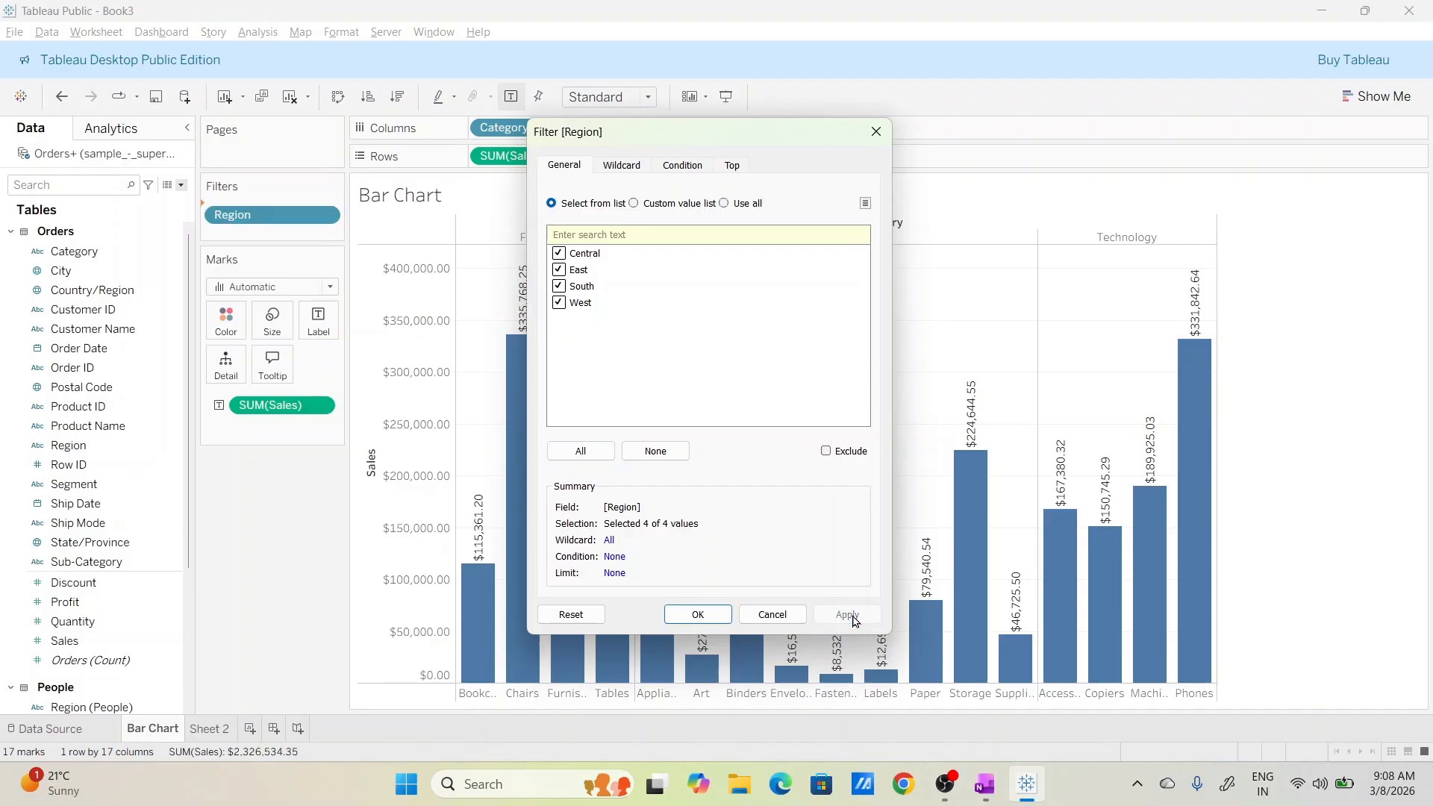
{"action": "left_click", "coordinate": [724, 618]}
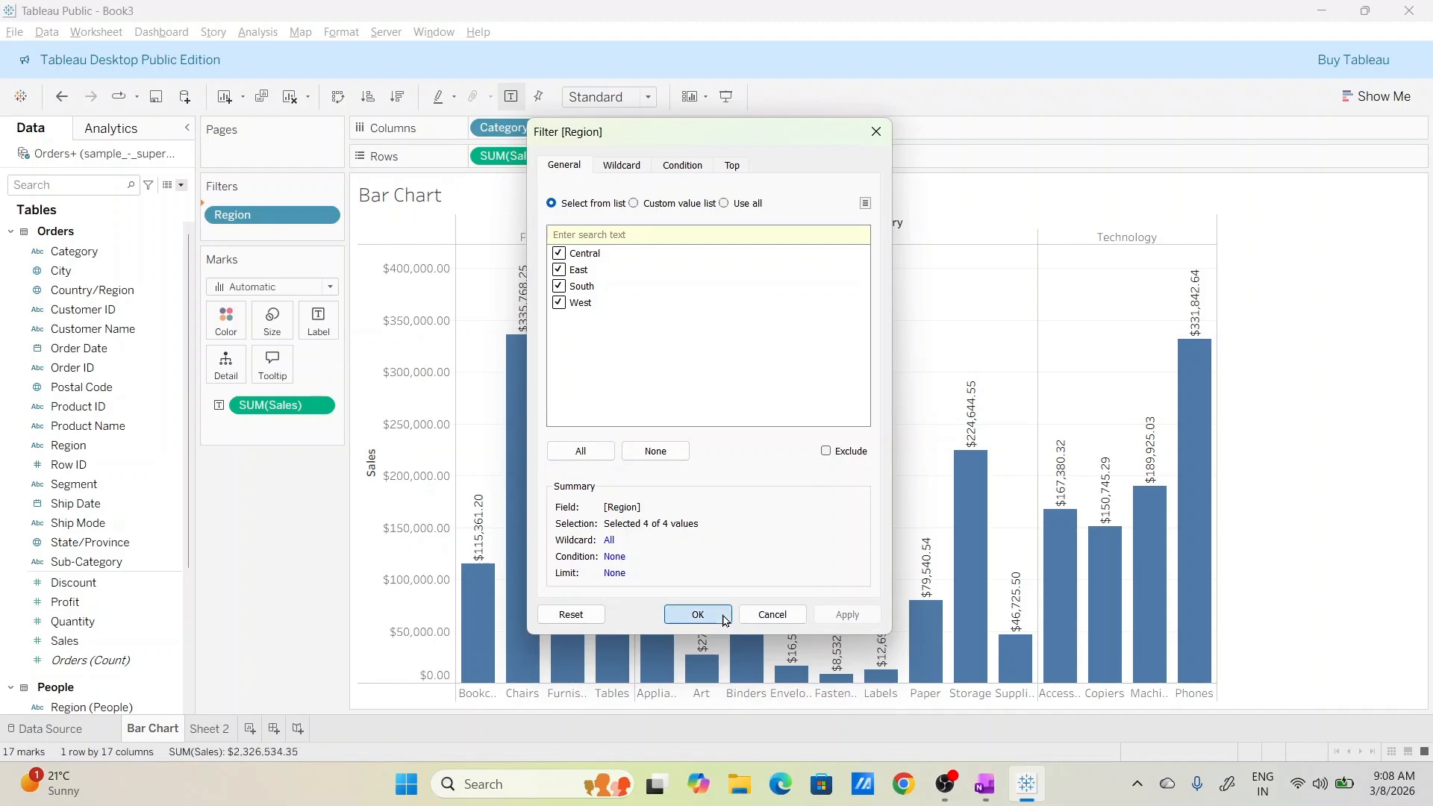
{"action": "left_click", "coordinate": [1363, 91]}
{"action": "left_click", "coordinate": [1363, 91]}
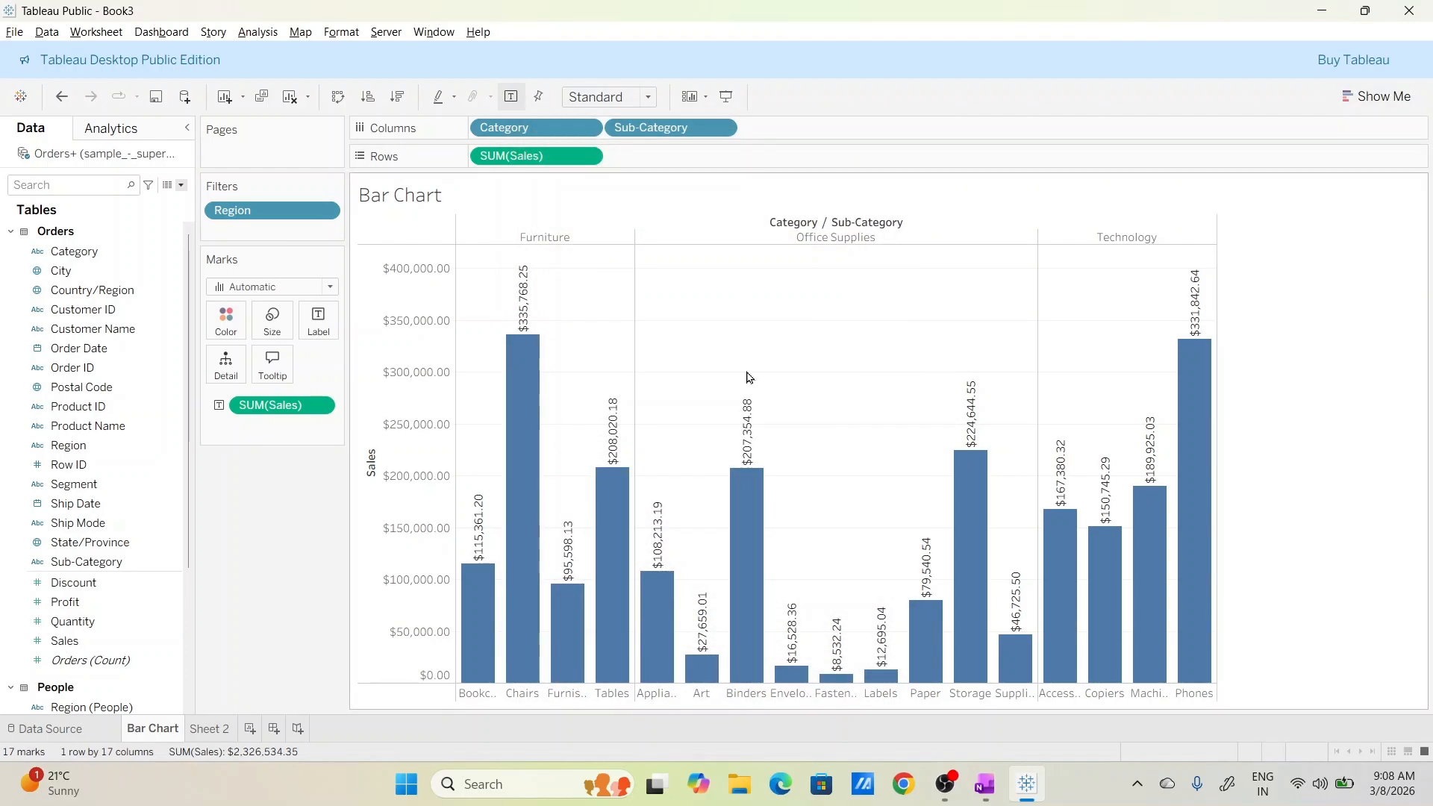
{"action": "left_click_drag", "start_coordinate": [315, 213], "coordinate": [297, 557]}
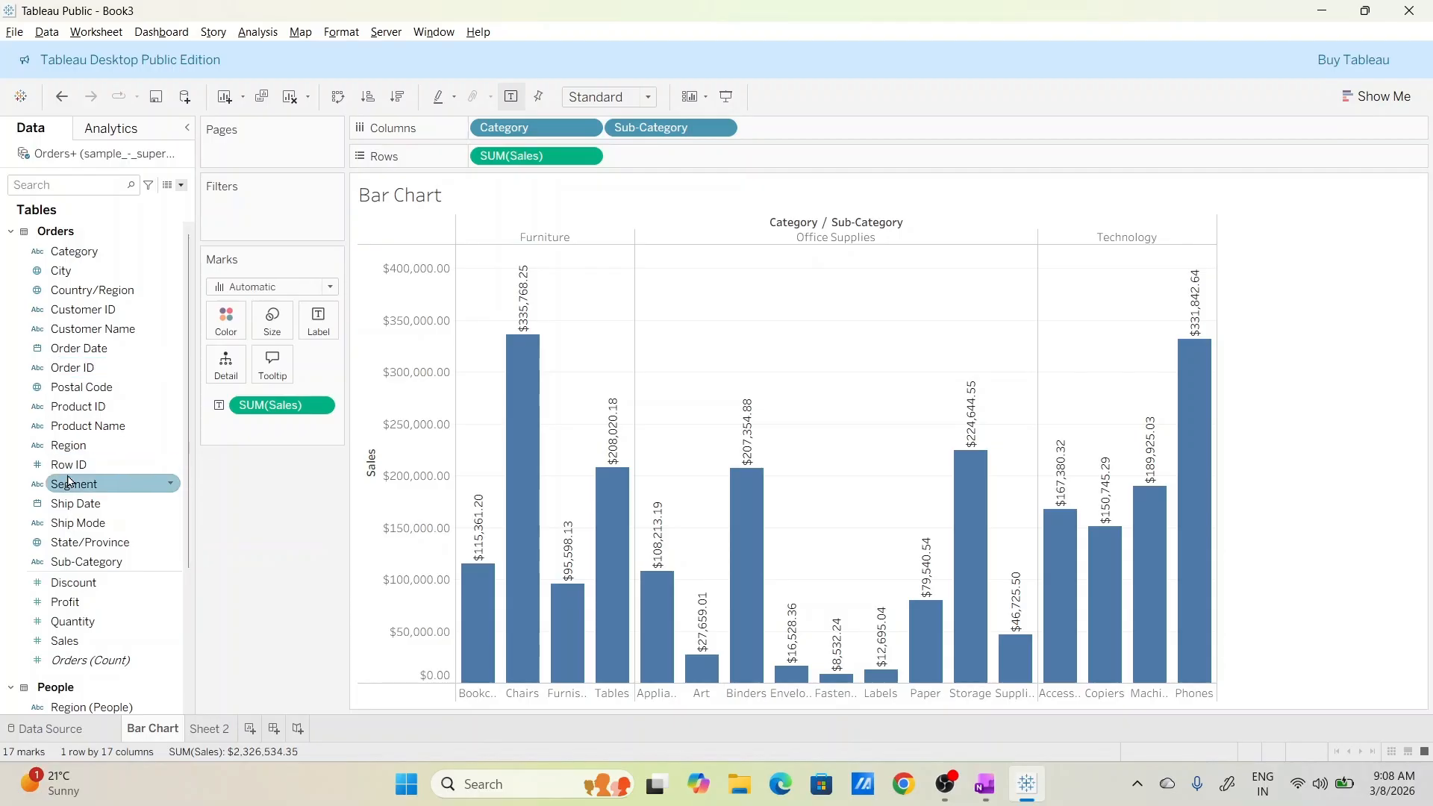
Show a filter for the Region field beside the chart and limit the chart to the Central region.
{"action": "left_click", "coordinate": [170, 447]}
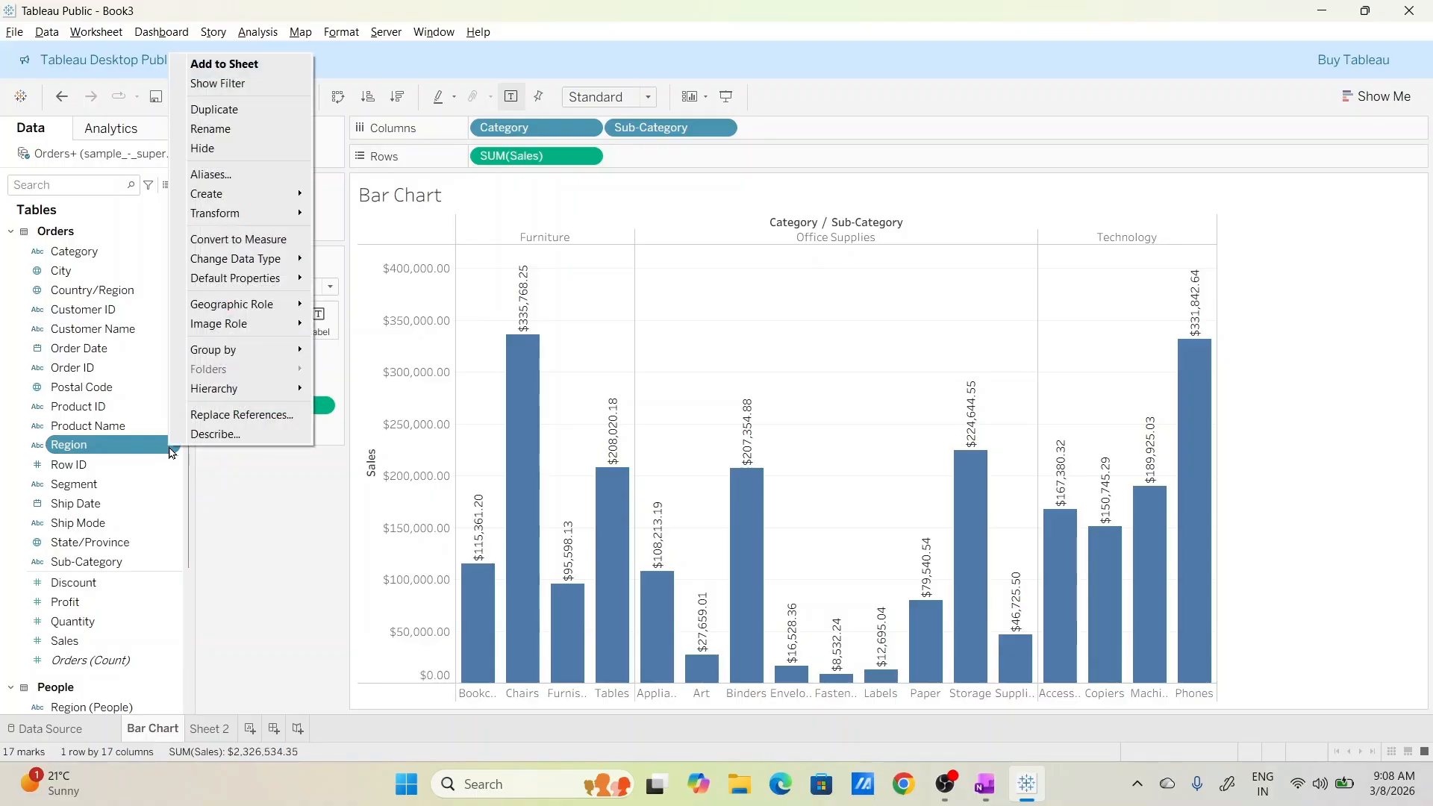
{"action": "left_click", "coordinate": [242, 88]}
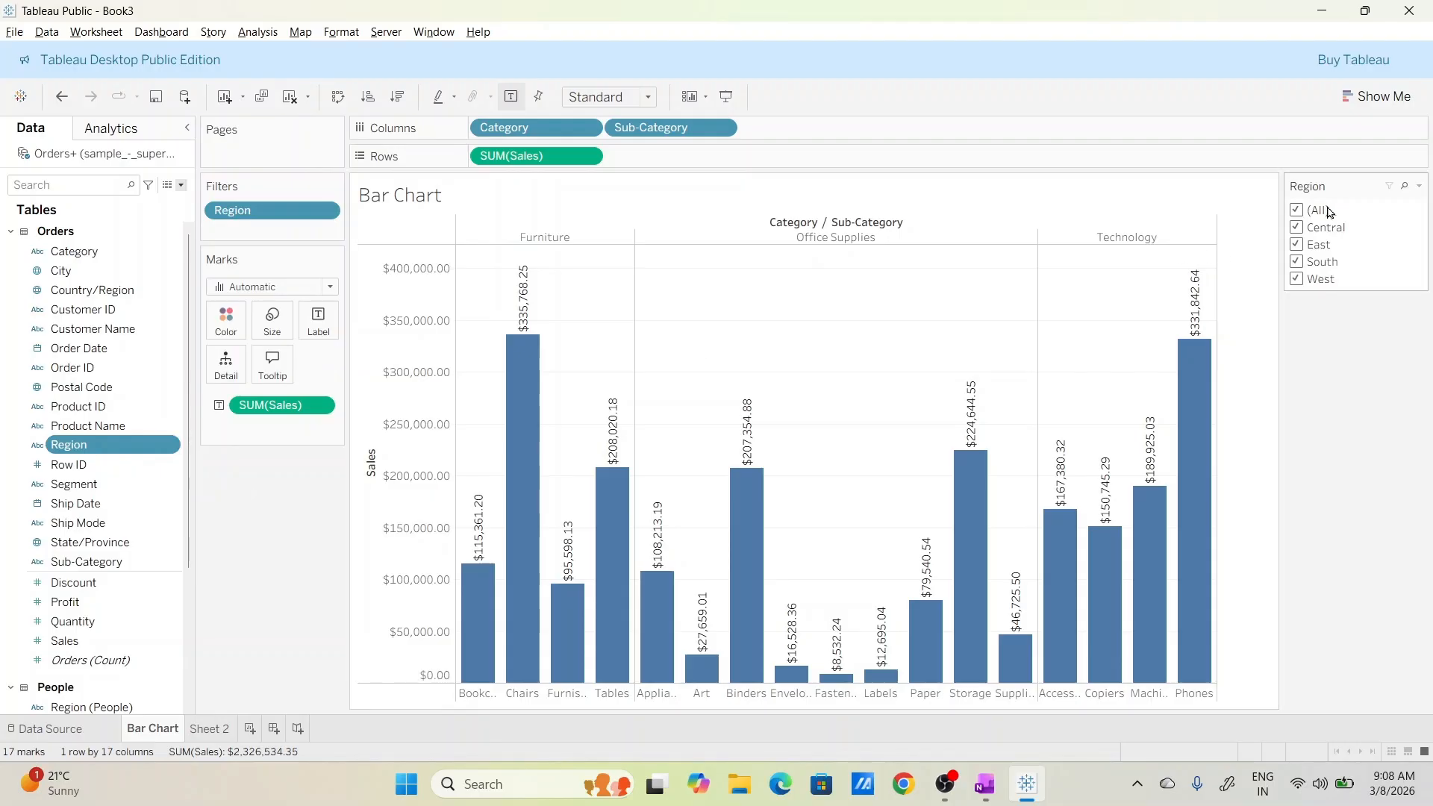
{"action": "left_click", "coordinate": [1304, 213]}
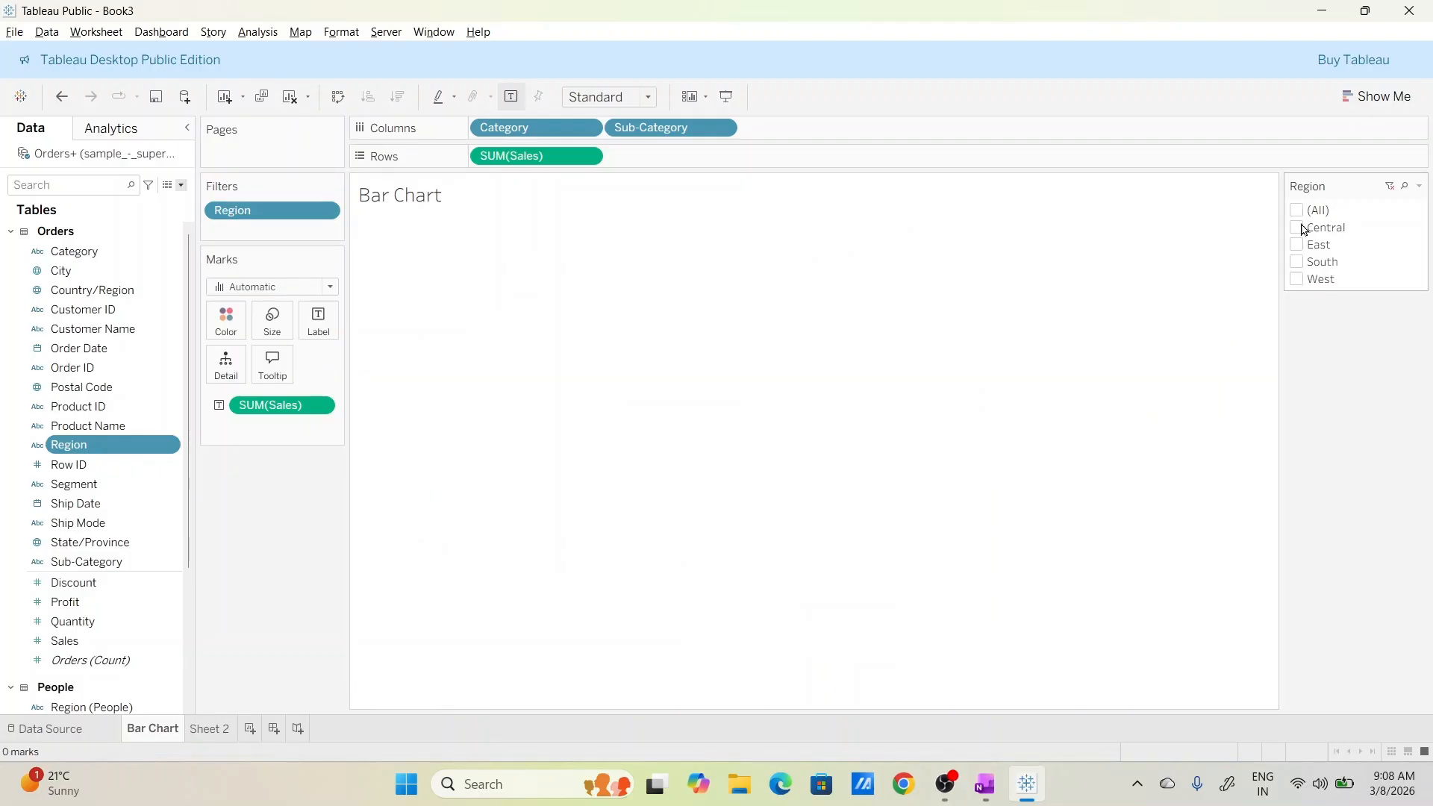
{"action": "left_click", "coordinate": [1303, 228]}
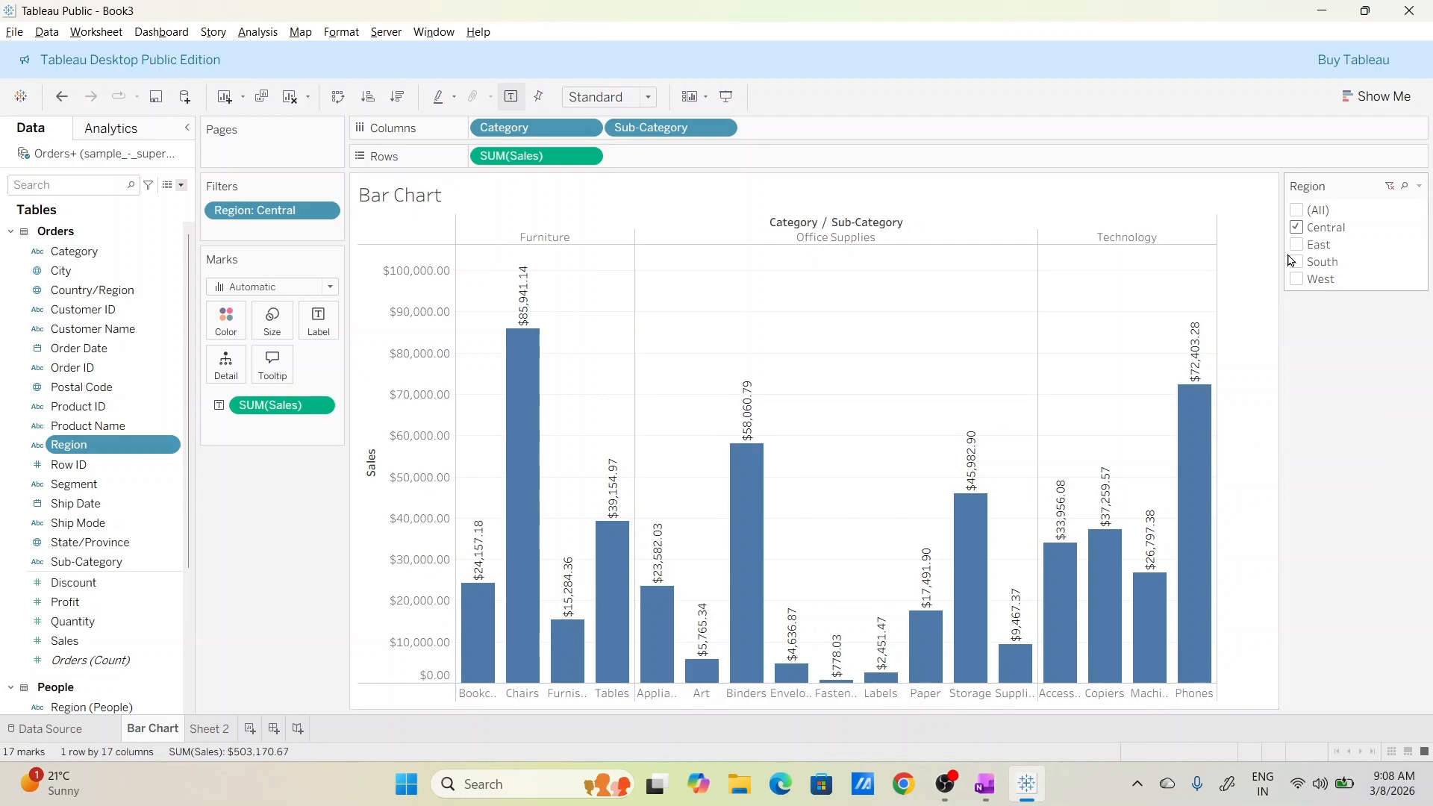
Change the Region filter from Central to East alone, followed by South alone, to compare regional sales.
{"action": "left_click", "coordinate": [1296, 228]}
{"action": "left_click", "coordinate": [1298, 245]}
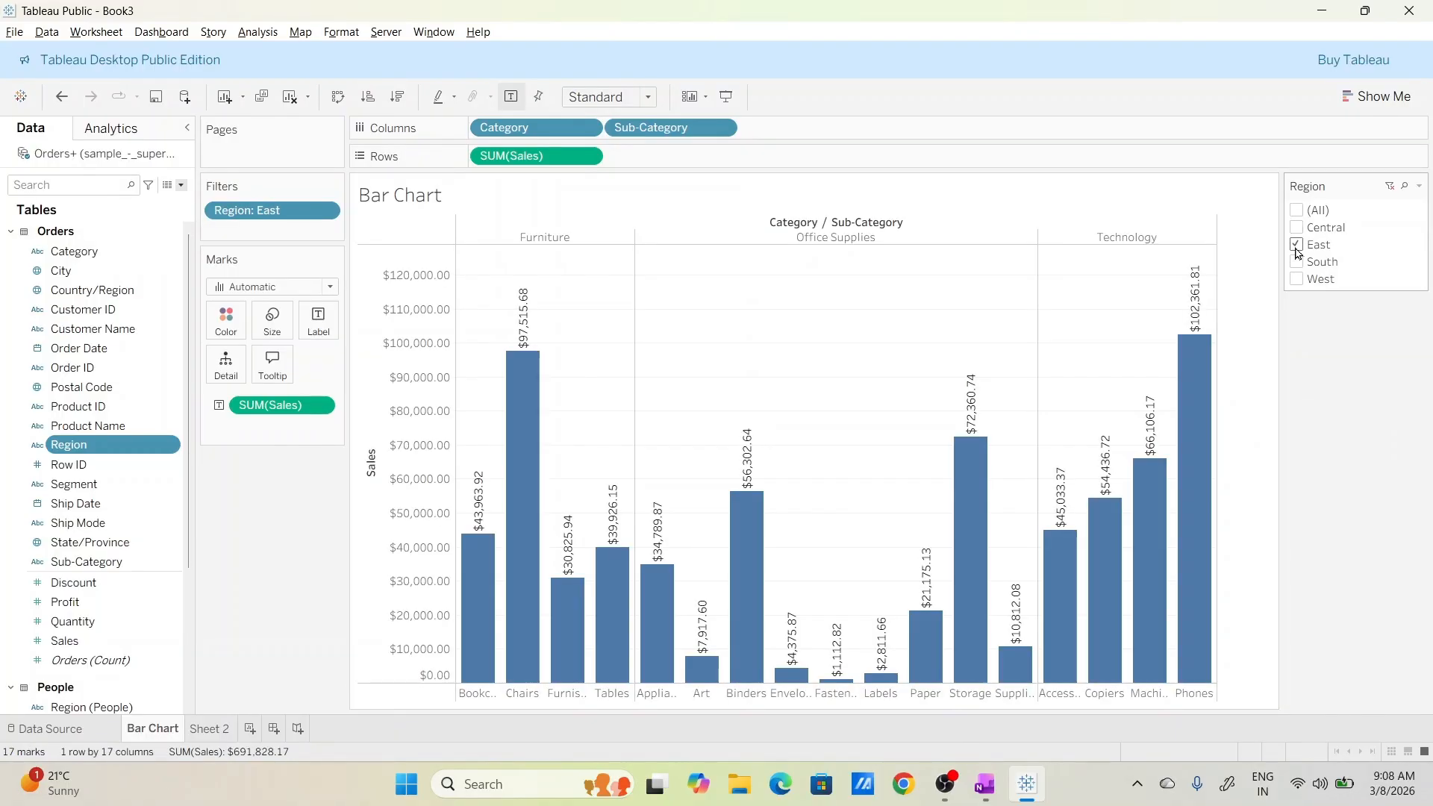
{"action": "left_click", "coordinate": [1297, 247]}
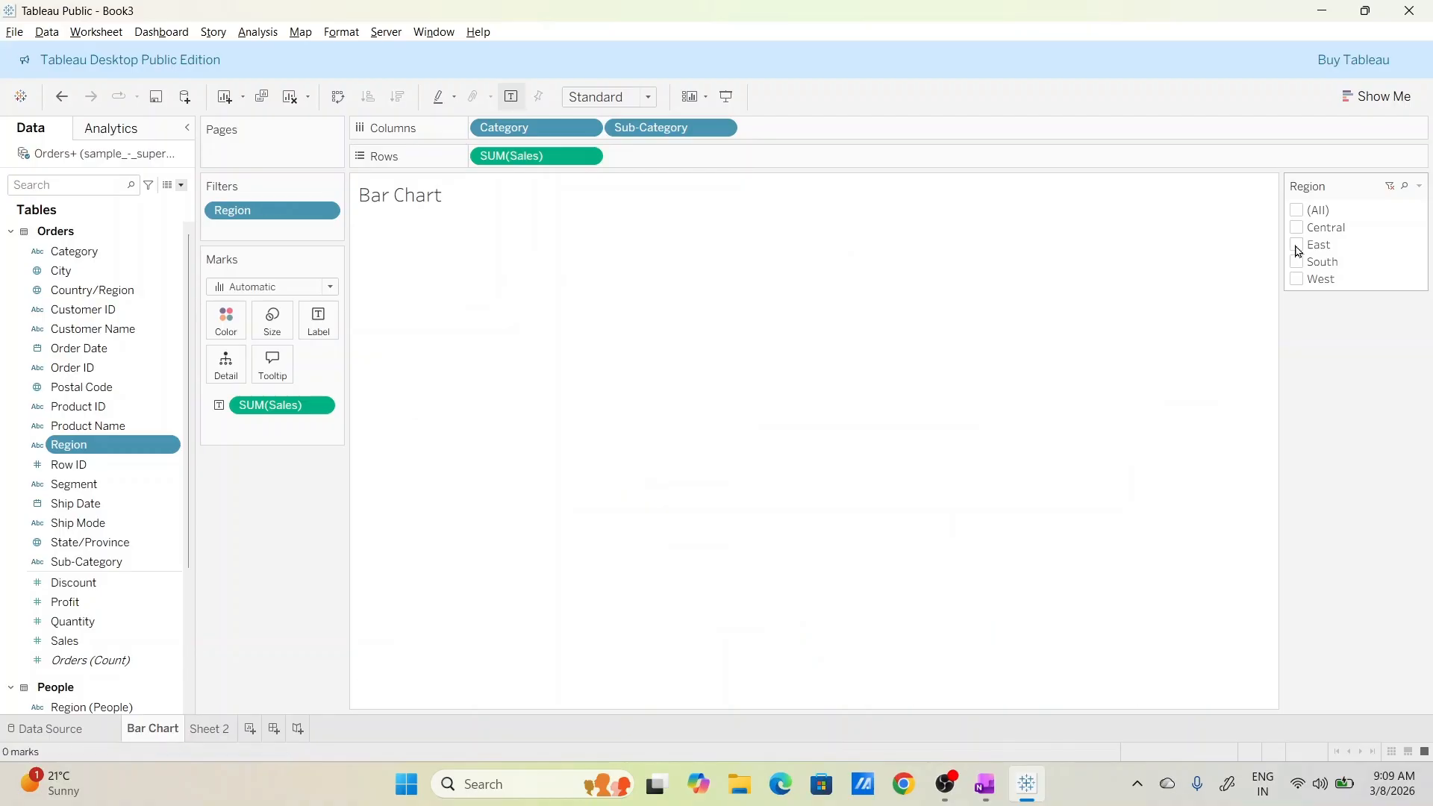
{"action": "left_click", "coordinate": [1297, 262]}
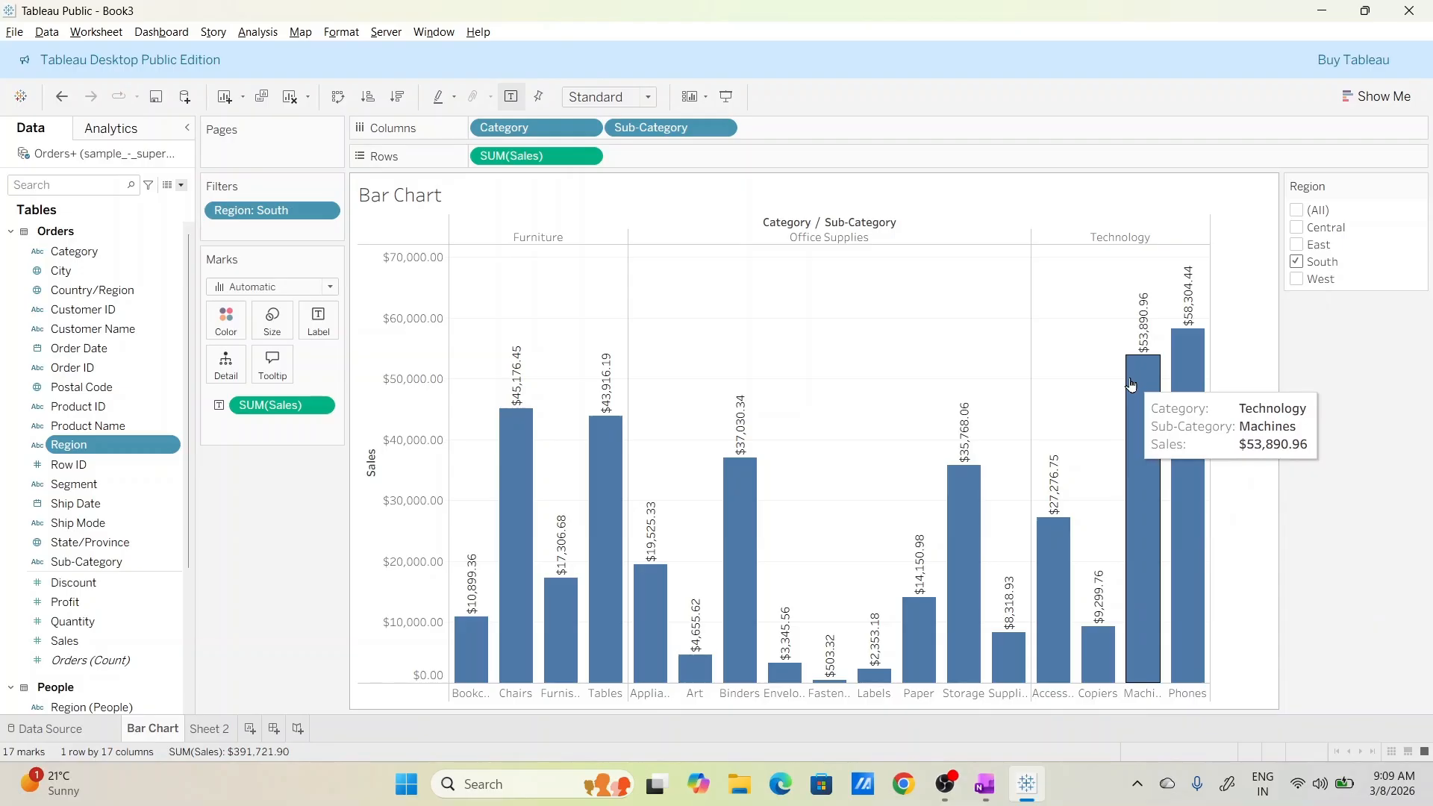
Change the Region filter to show West alone.
{"action": "left_click", "coordinate": [1298, 279]}
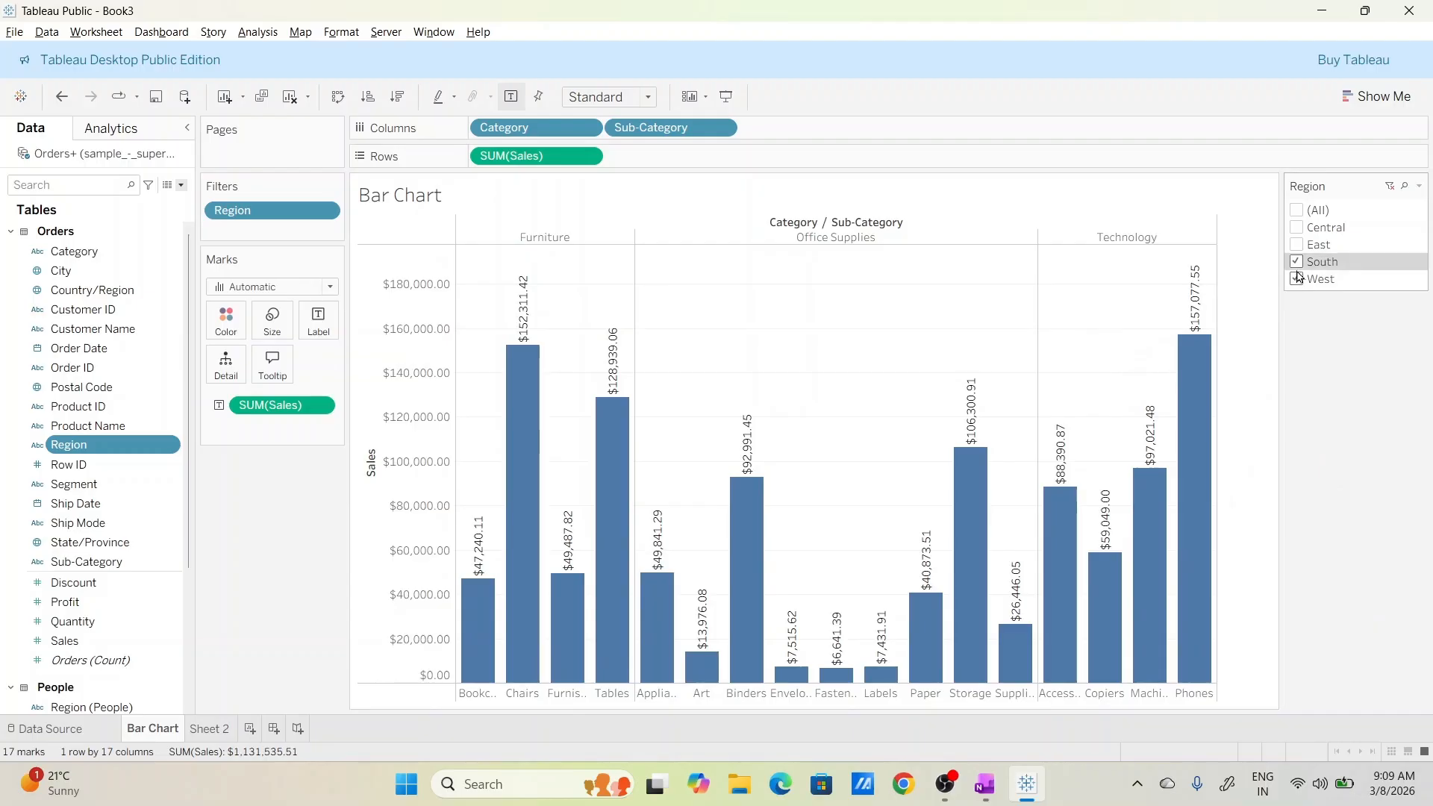
{"action": "left_click", "coordinate": [1297, 262]}
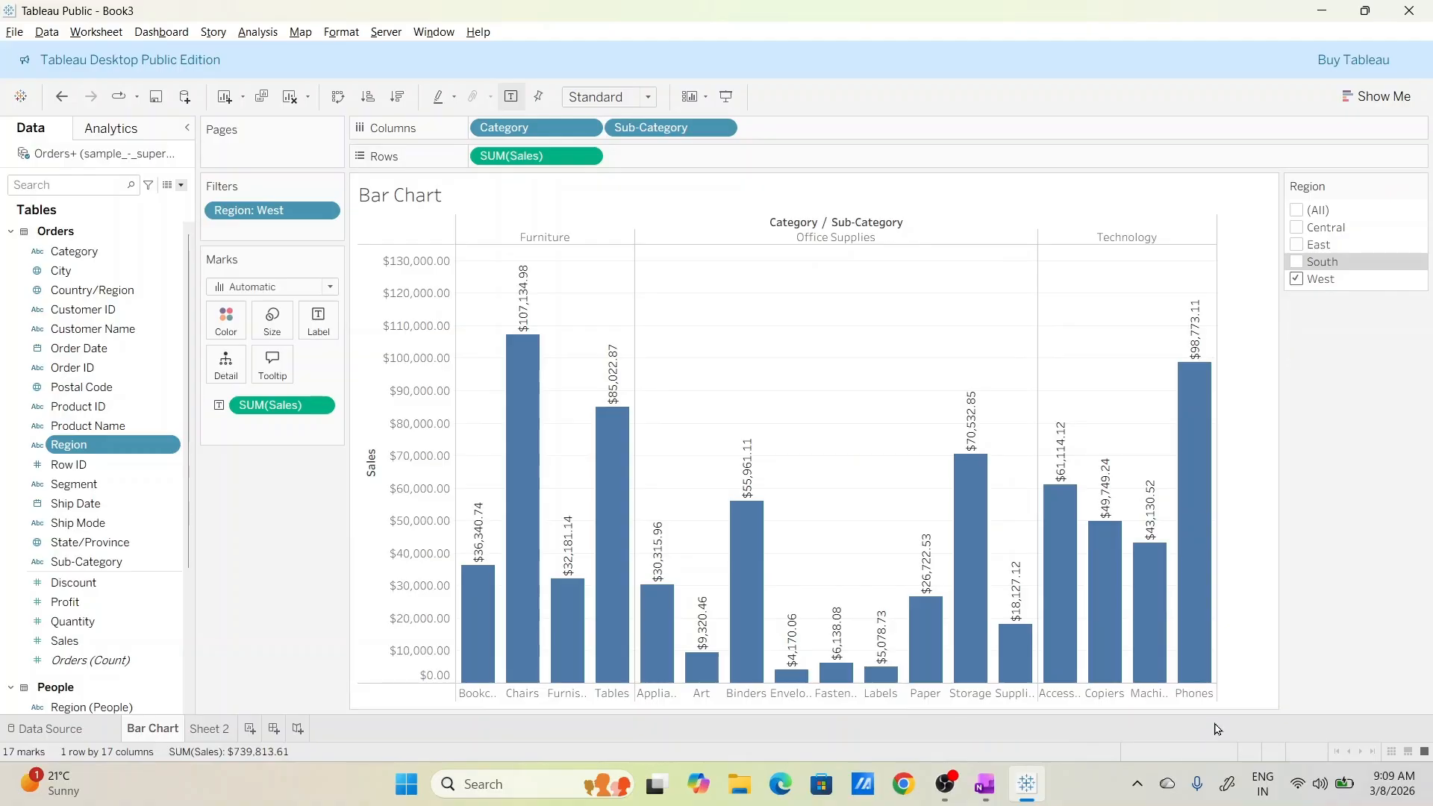
Switch to the OneNote page, handwrite "two metrics together" and "sales and Profit" below the Dual Axis chart line, and emphasise them with underlines and a loop.
{"action": "key", "text": "alt+Tab"}
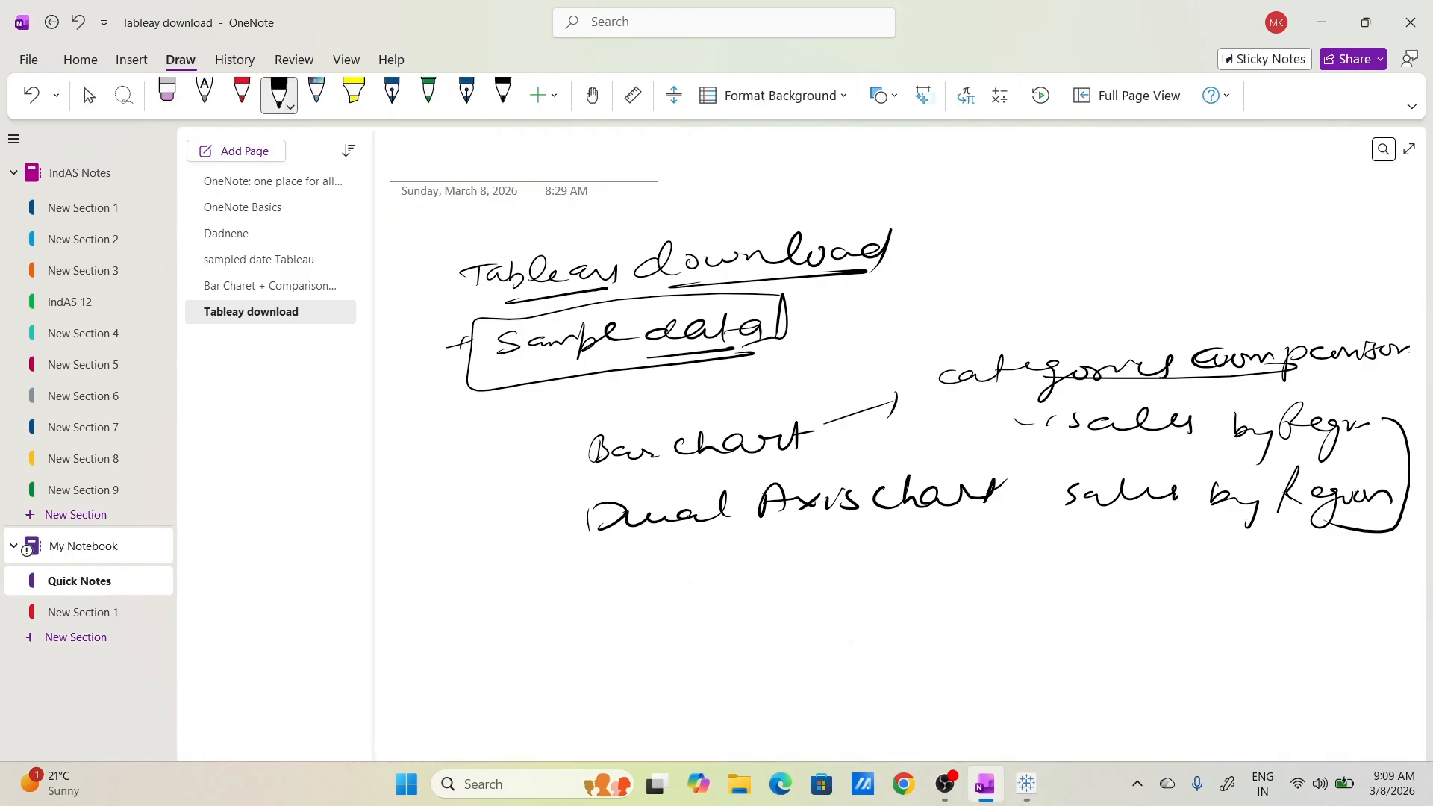
{"action": "left_click_drag", "start_coordinate": [715, 551], "coordinate": [773, 558]}
{"action": "left_click_drag", "start_coordinate": [783, 553], "coordinate": [964, 545]}
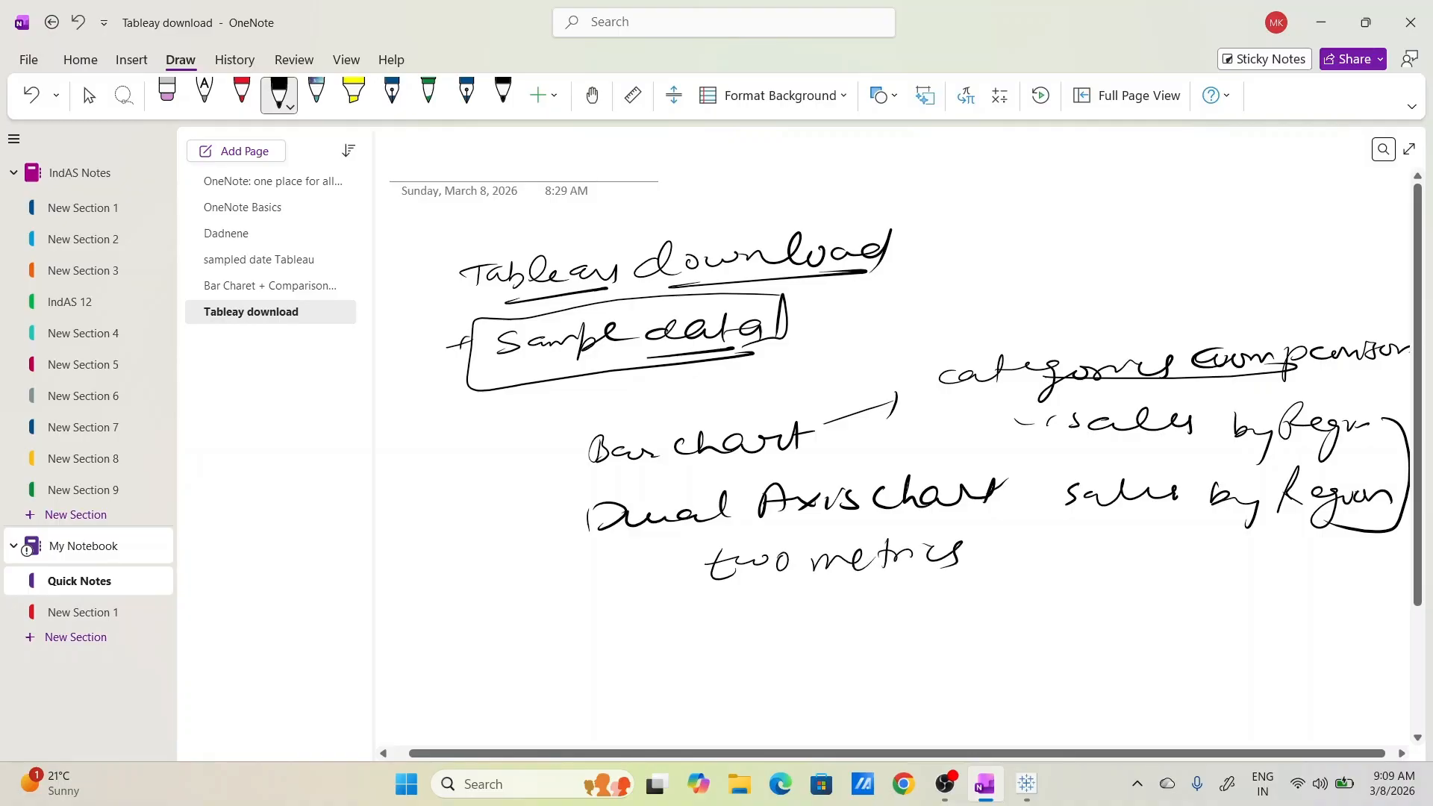
{"action": "left_click_drag", "start_coordinate": [797, 591], "coordinate": [944, 575]}
{"action": "mouse_move", "coordinate": [826, 607]}
{"action": "left_mouse_down"}
{"action": "mouse_move", "coordinate": [812, 629]}
{"action": "mouse_move", "coordinate": [898, 635]}
{"action": "mouse_move", "coordinate": [973, 610]}
{"action": "left_mouse_up"}
{"action": "mouse_move", "coordinate": [973, 605]}
{"action": "left_mouse_down"}
{"action": "mouse_move", "coordinate": [1055, 546]}
{"action": "mouse_move", "coordinate": [1081, 553]}
{"action": "left_mouse_up"}
{"action": "left_click_drag", "start_coordinate": [988, 587], "coordinate": [1067, 569]}
{"action": "left_click_drag", "start_coordinate": [1077, 565], "coordinate": [1086, 539]}
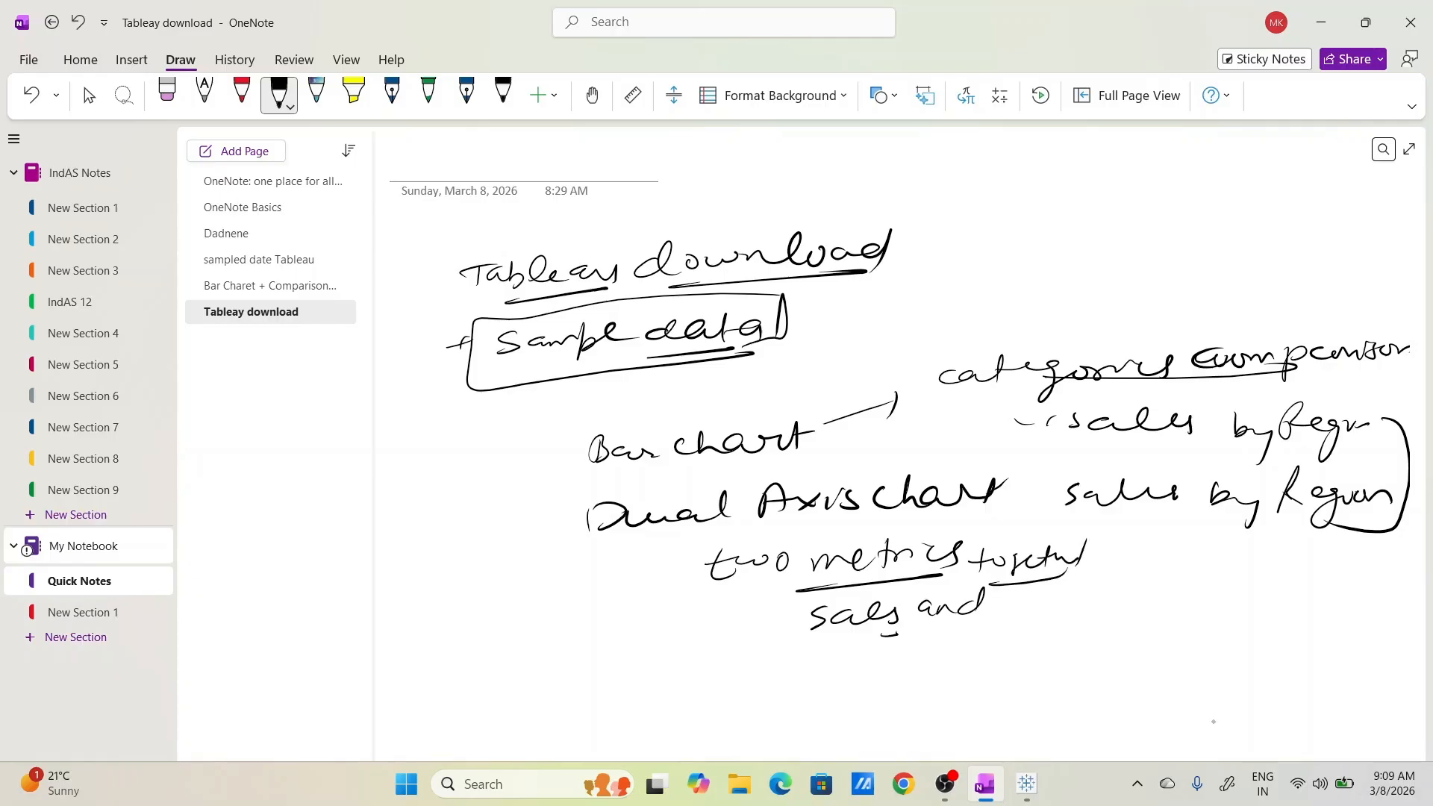
{"action": "mouse_move", "coordinate": [1009, 594]}
{"action": "left_mouse_down"}
{"action": "mouse_move", "coordinate": [1023, 624]}
{"action": "mouse_move", "coordinate": [1085, 587]}
{"action": "left_mouse_up"}
{"action": "mouse_move", "coordinate": [990, 636]}
{"action": "left_mouse_down"}
{"action": "mouse_move", "coordinate": [1124, 624]}
{"action": "mouse_move", "coordinate": [802, 603]}
{"action": "mouse_move", "coordinate": [1121, 625]}
{"action": "left_mouse_up"}
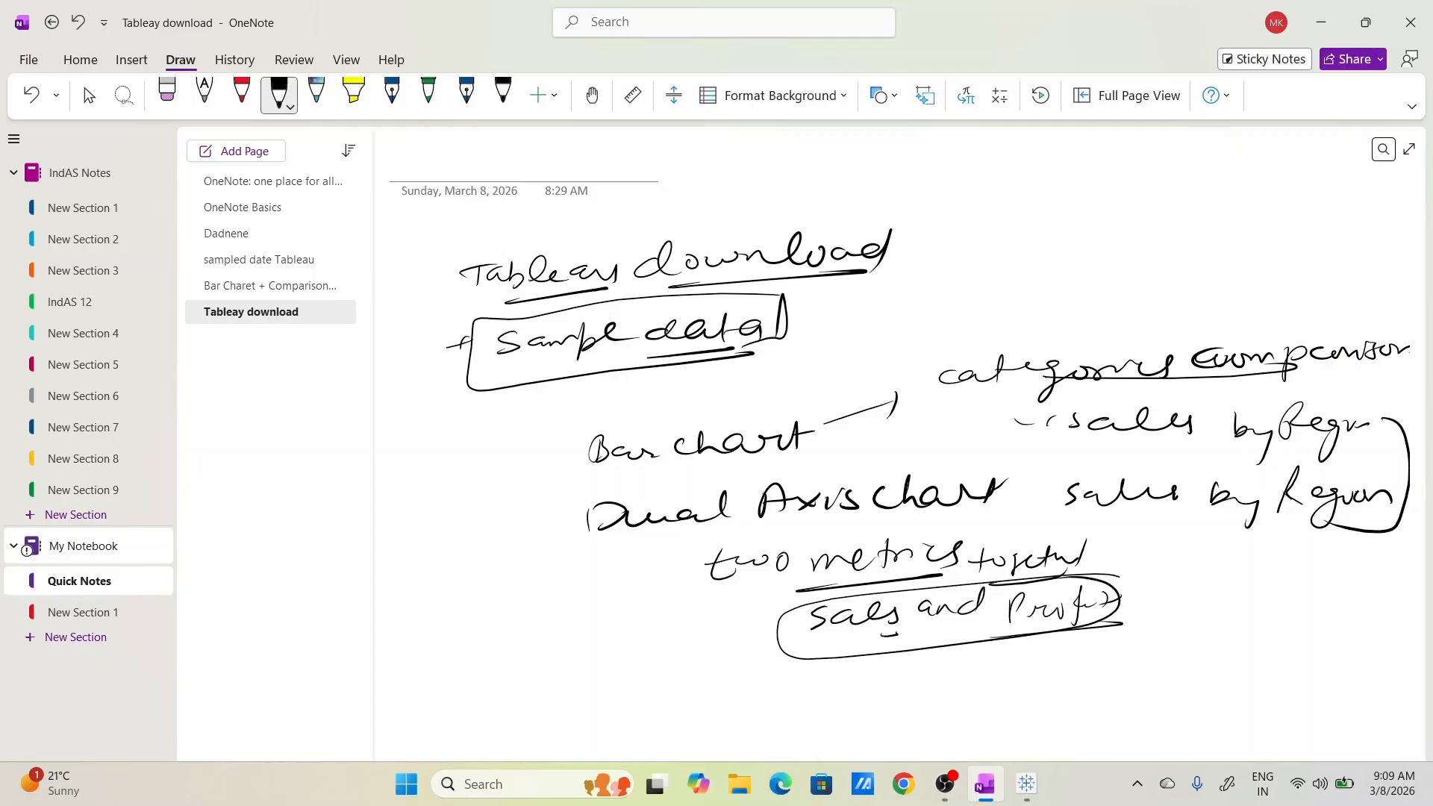
{"action": "left_click_drag", "start_coordinate": [867, 652], "coordinate": [1007, 628]}
{"action": "left_click_drag", "start_coordinate": [803, 674], "coordinate": [945, 648]}
{"action": "left_click_drag", "start_coordinate": [826, 679], "coordinate": [910, 663]}
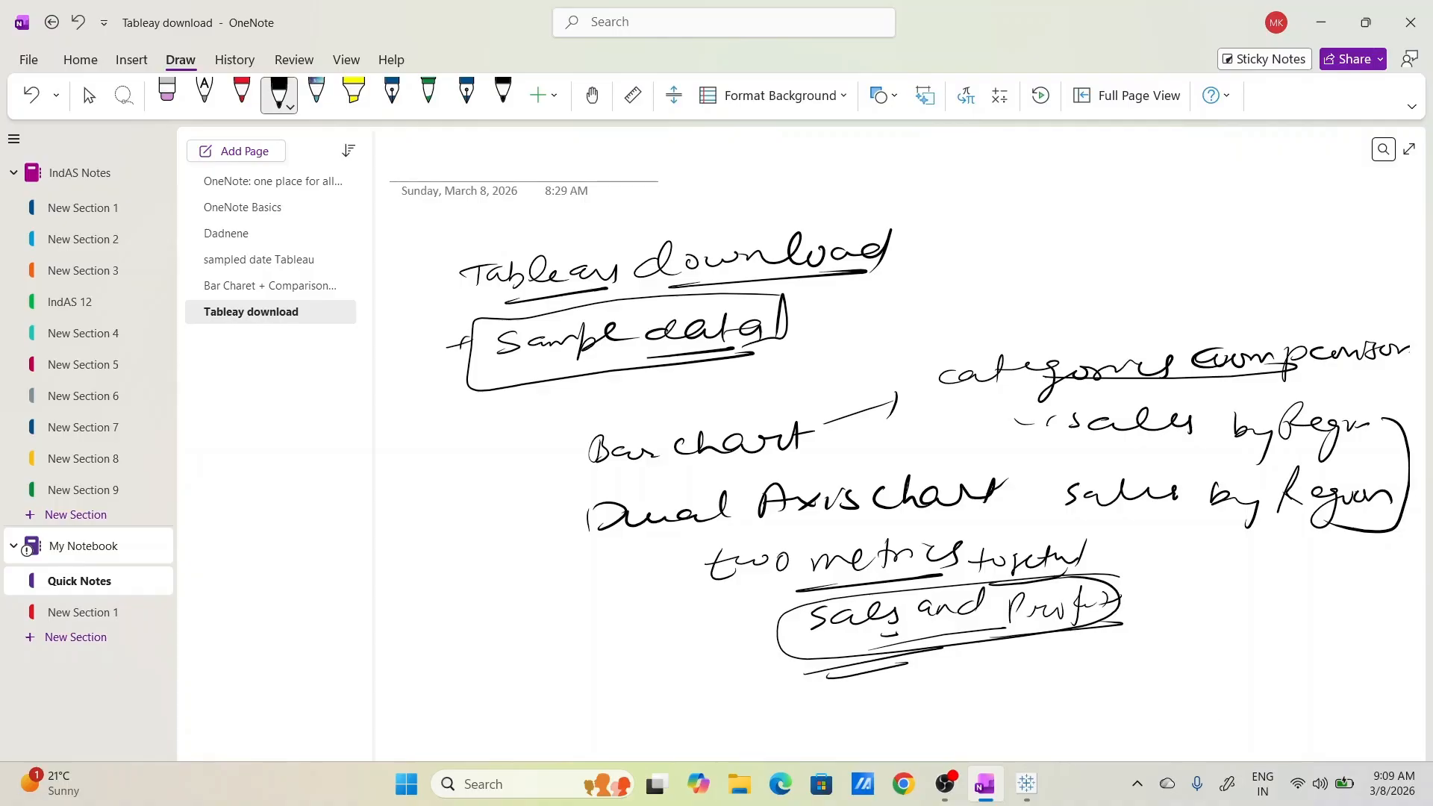
Handwrite "Sales and operation cost" below the sales and profit note and underline the word "and".
{"action": "mouse_move", "coordinate": [687, 692]}
{"action": "left_mouse_down"}
{"action": "mouse_move", "coordinate": [665, 718]}
{"action": "mouse_move", "coordinate": [743, 718]}
{"action": "left_mouse_up"}
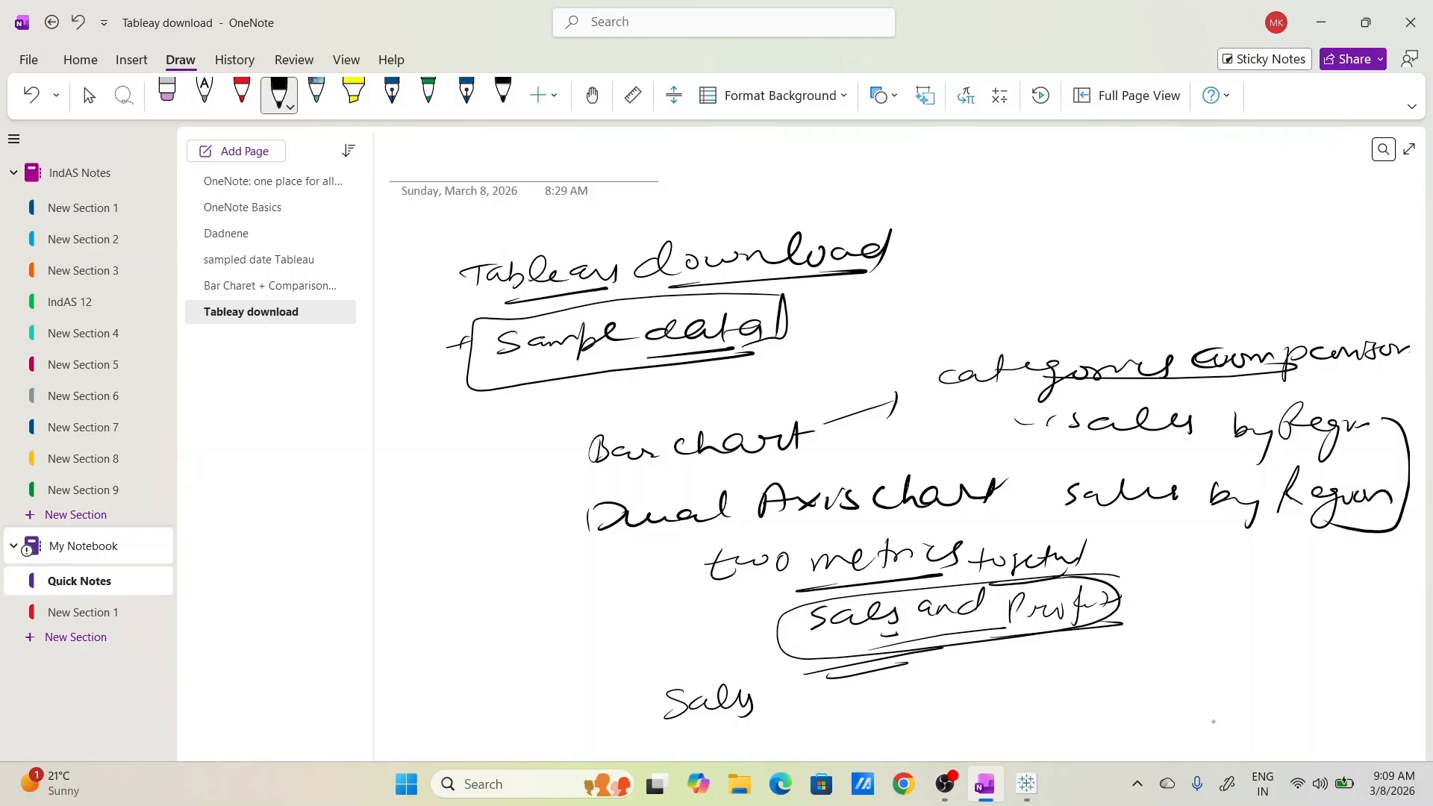
{"action": "mouse_move", "coordinate": [835, 688]}
{"action": "left_mouse_down"}
{"action": "mouse_move", "coordinate": [895, 696]}
{"action": "mouse_move", "coordinate": [969, 676]}
{"action": "mouse_move", "coordinate": [1024, 692]}
{"action": "mouse_move", "coordinate": [1116, 660]}
{"action": "left_mouse_up"}
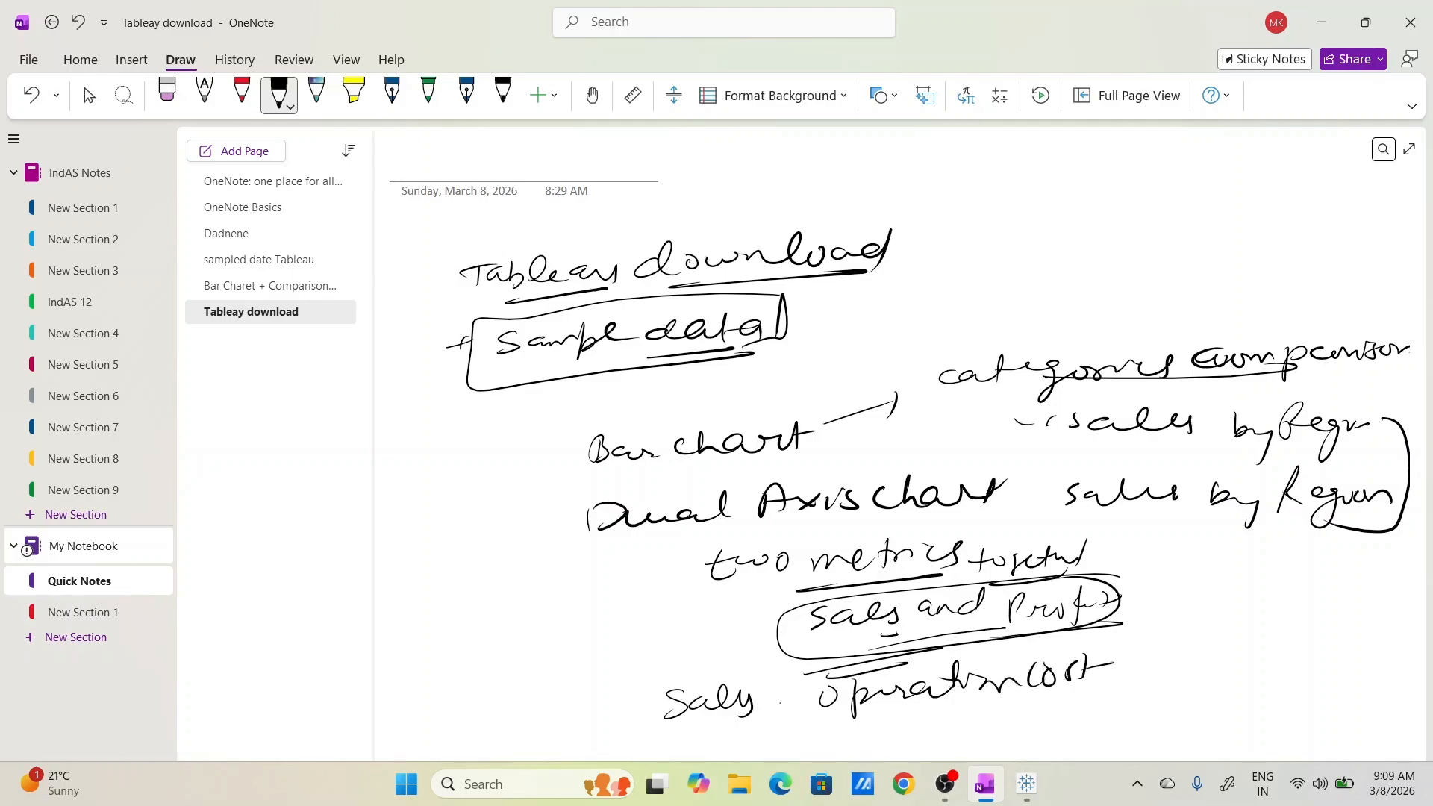
{"action": "left_click_drag", "start_coordinate": [782, 706], "coordinate": [806, 698]}
{"action": "left_click_drag", "start_coordinate": [810, 708], "coordinate": [813, 681]}
{"action": "left_click_drag", "start_coordinate": [753, 736], "coordinate": [817, 724]}
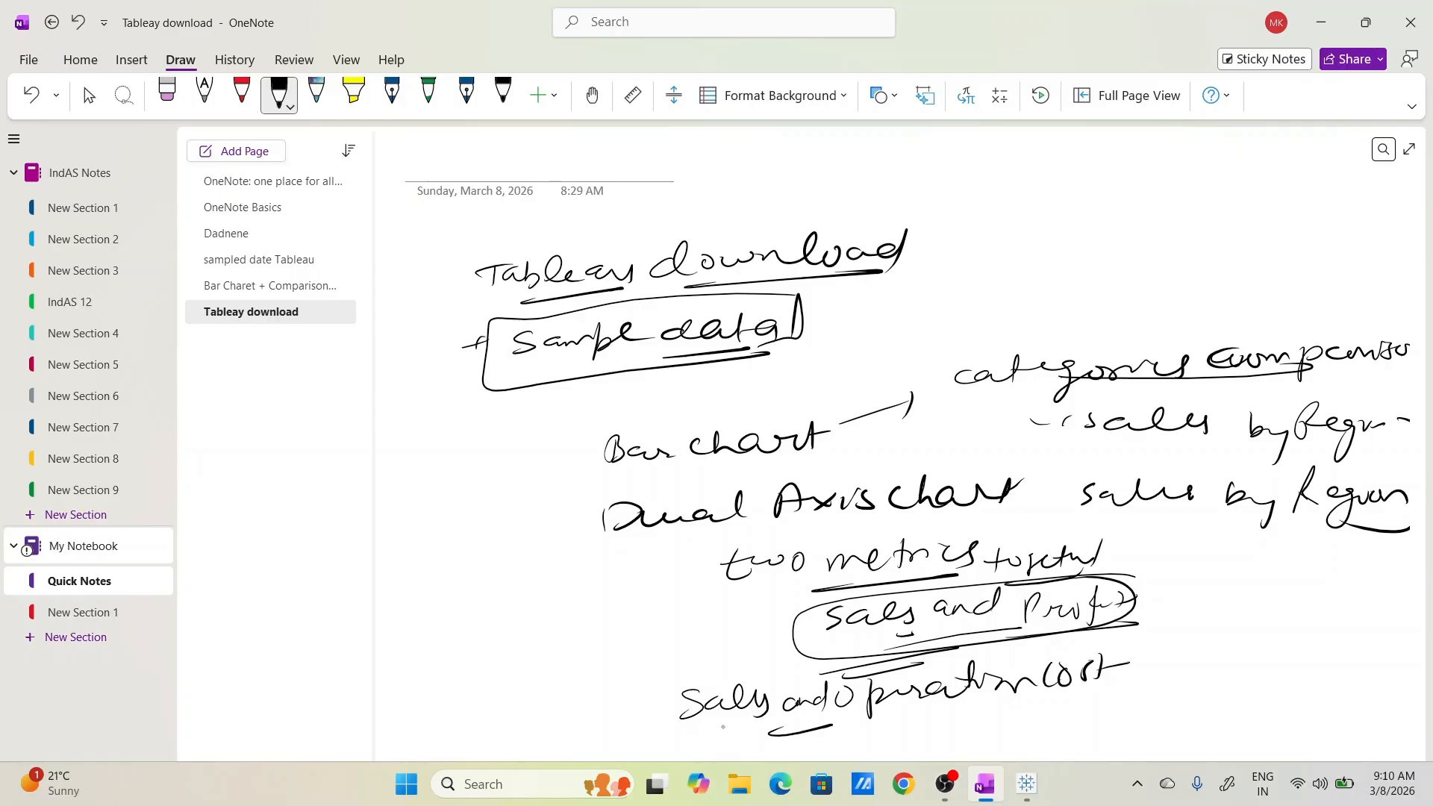
Switch back to Tableau and rename the empty worksheet Sheet 2 as "Dual Axis Chart".
{"action": "key", "text": "alt+Tab"}
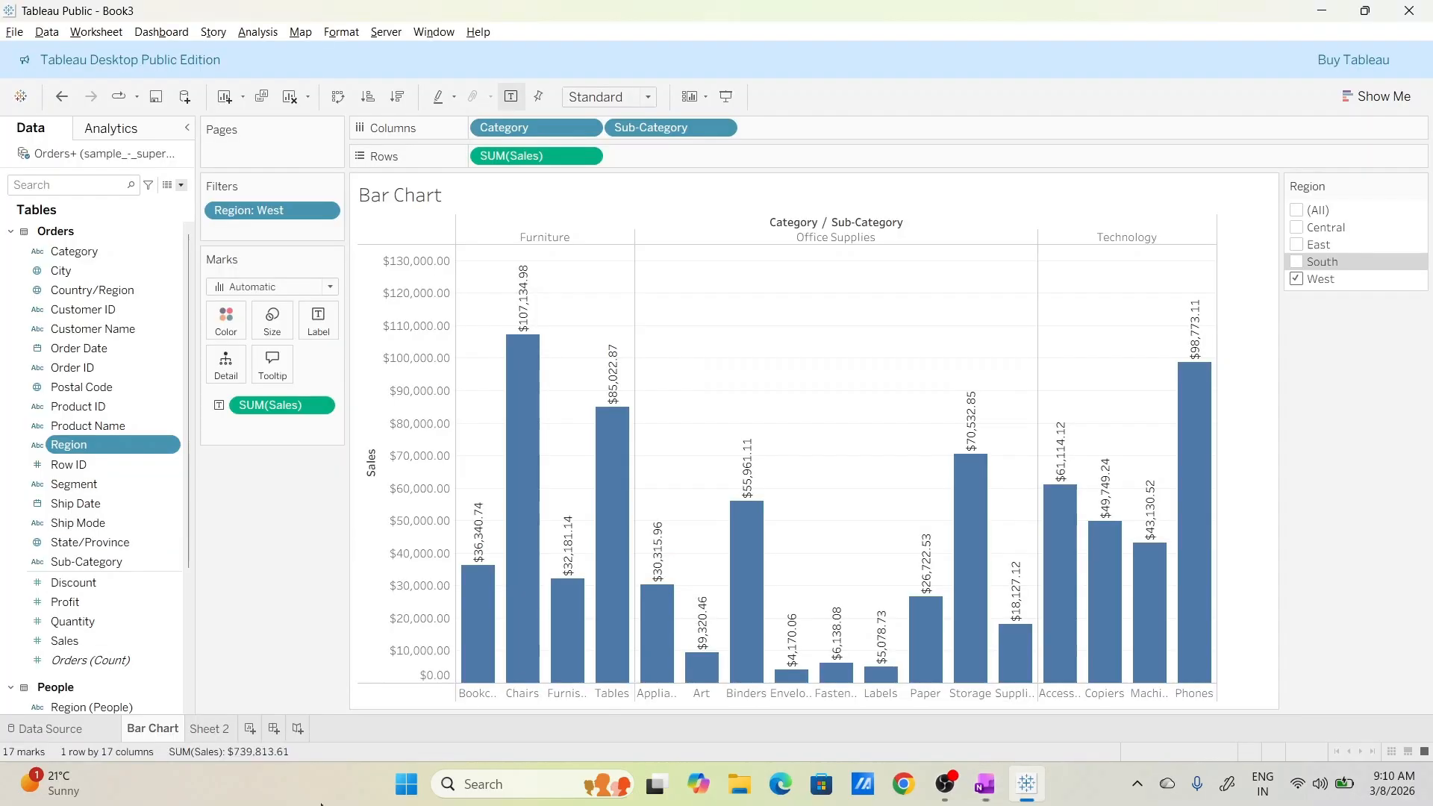
{"action": "left_click", "coordinate": [213, 724]}
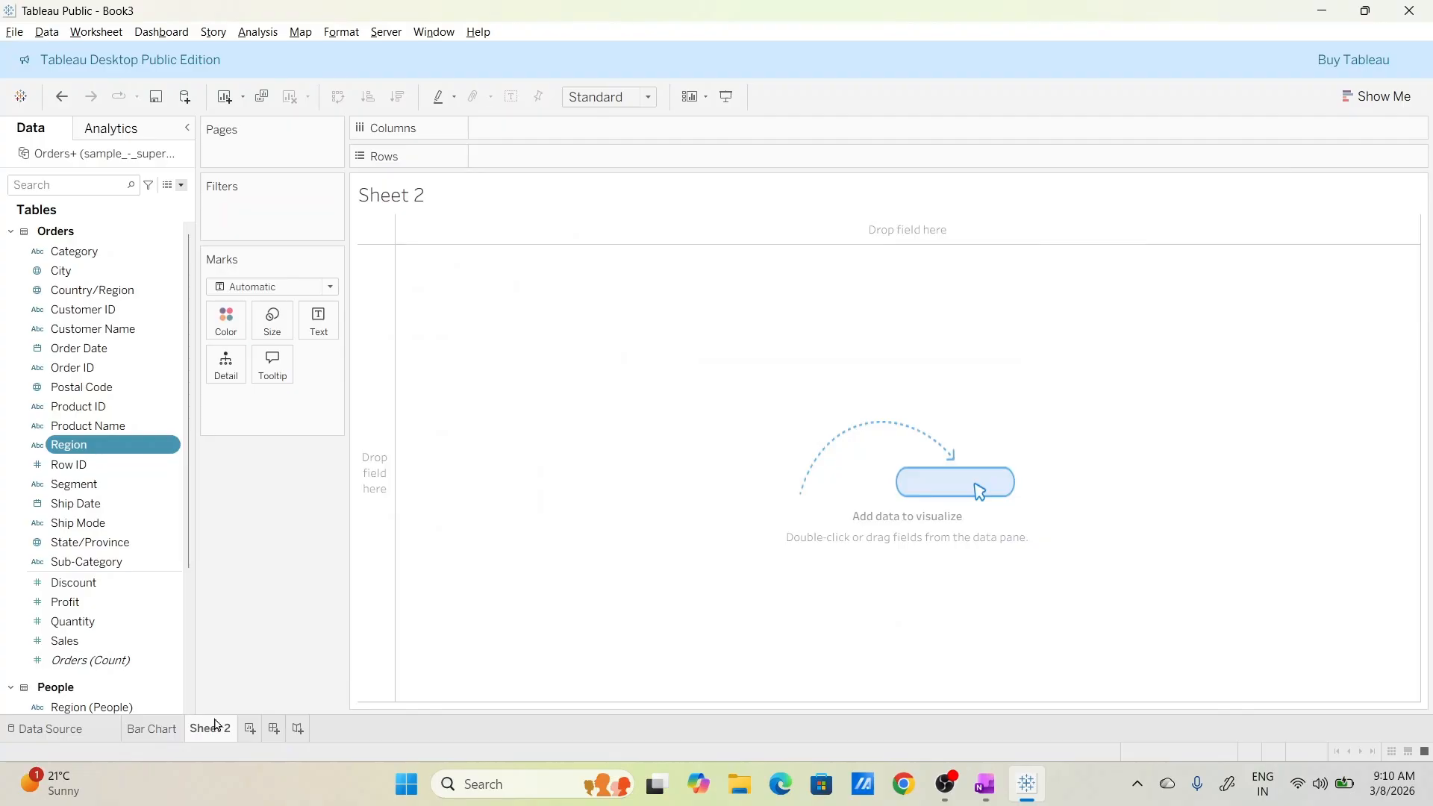
{"action": "double_click", "coordinate": [219, 727]}
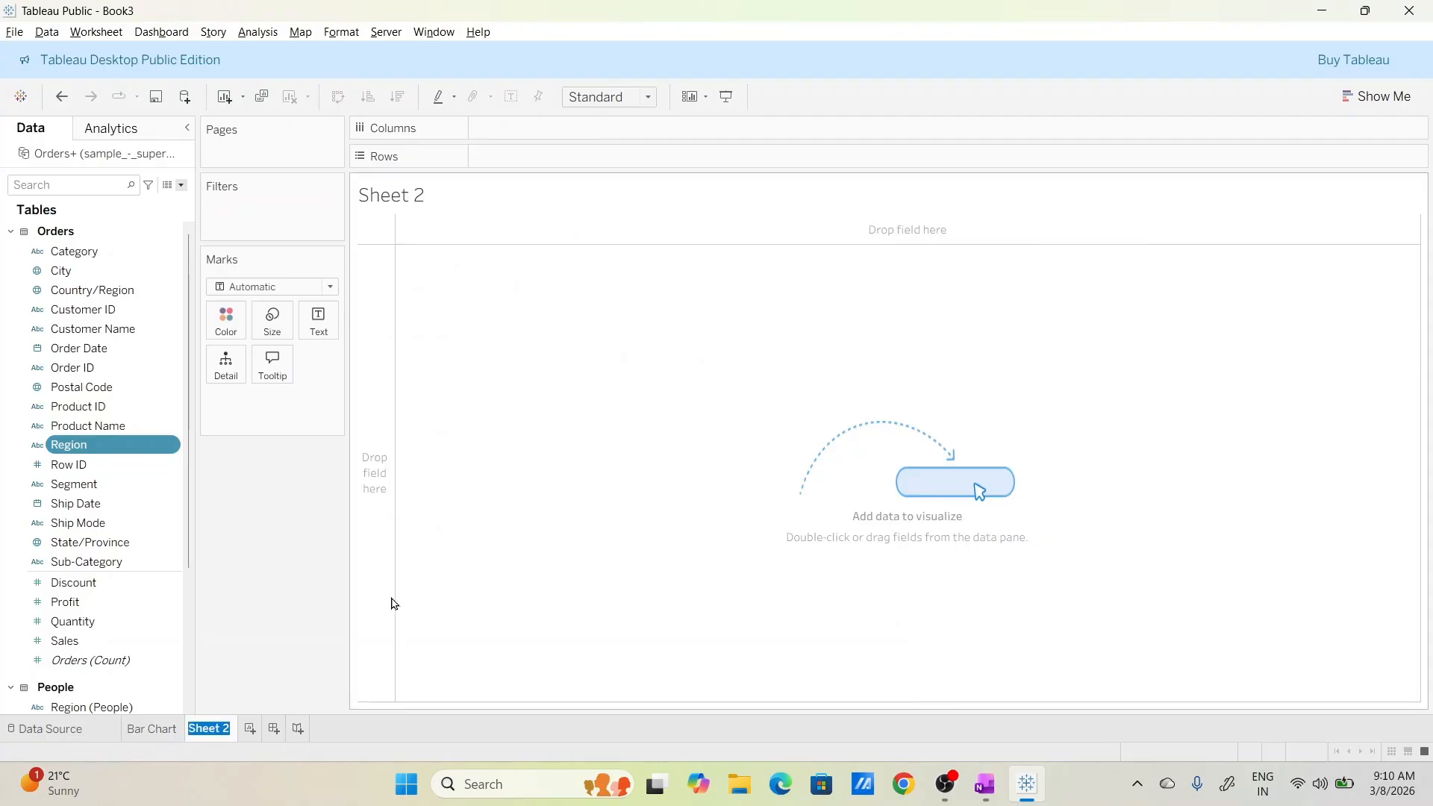
{"action": "type", "text": "Dual Asxis"}
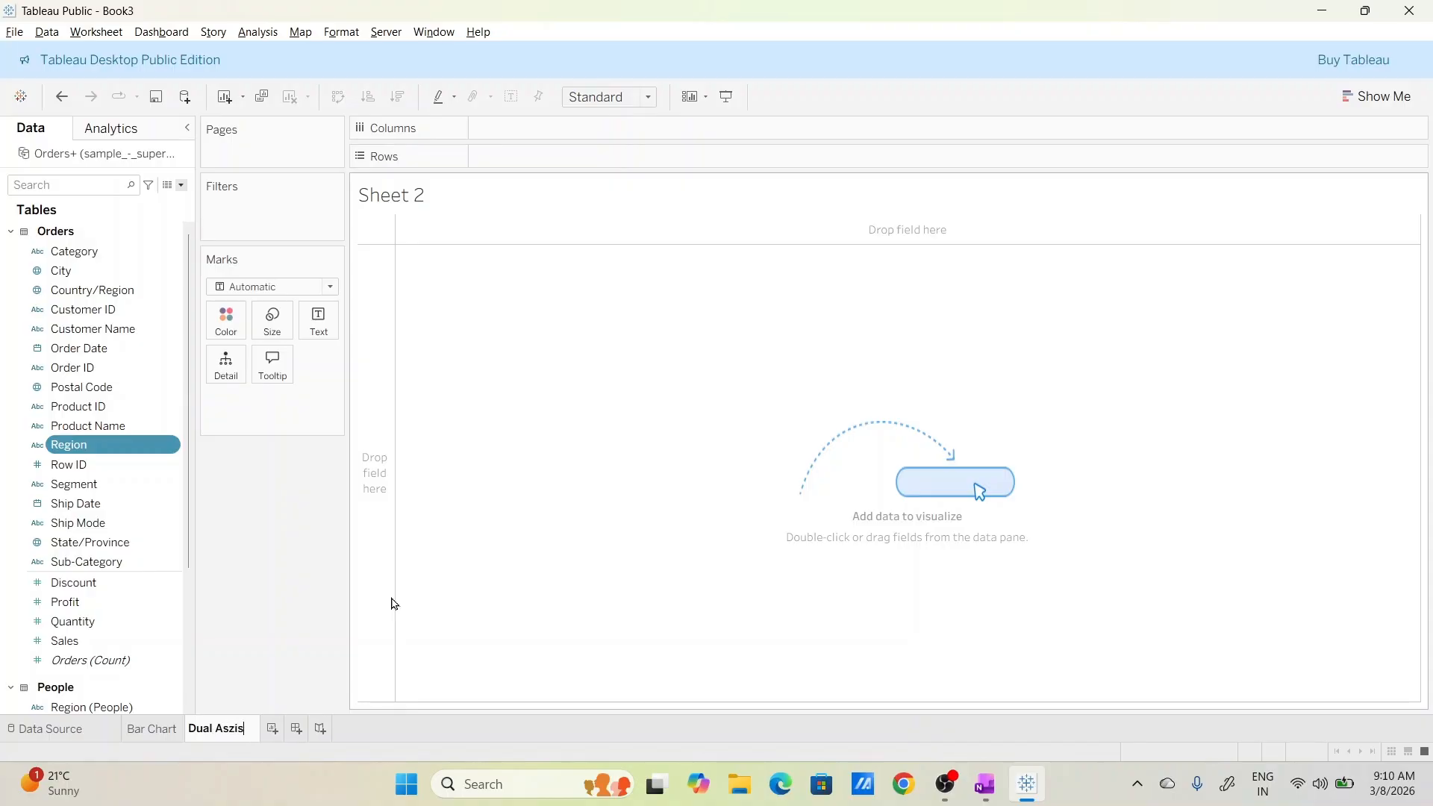
{"action": "key", "text": "BackSpace"}
{"action": "key", "text": "BackSpace"}
{"action": "key", "text": "BackSpace"}
{"action": "key", "text": "BackSpace"}
{"action": "type", "text": "x"}
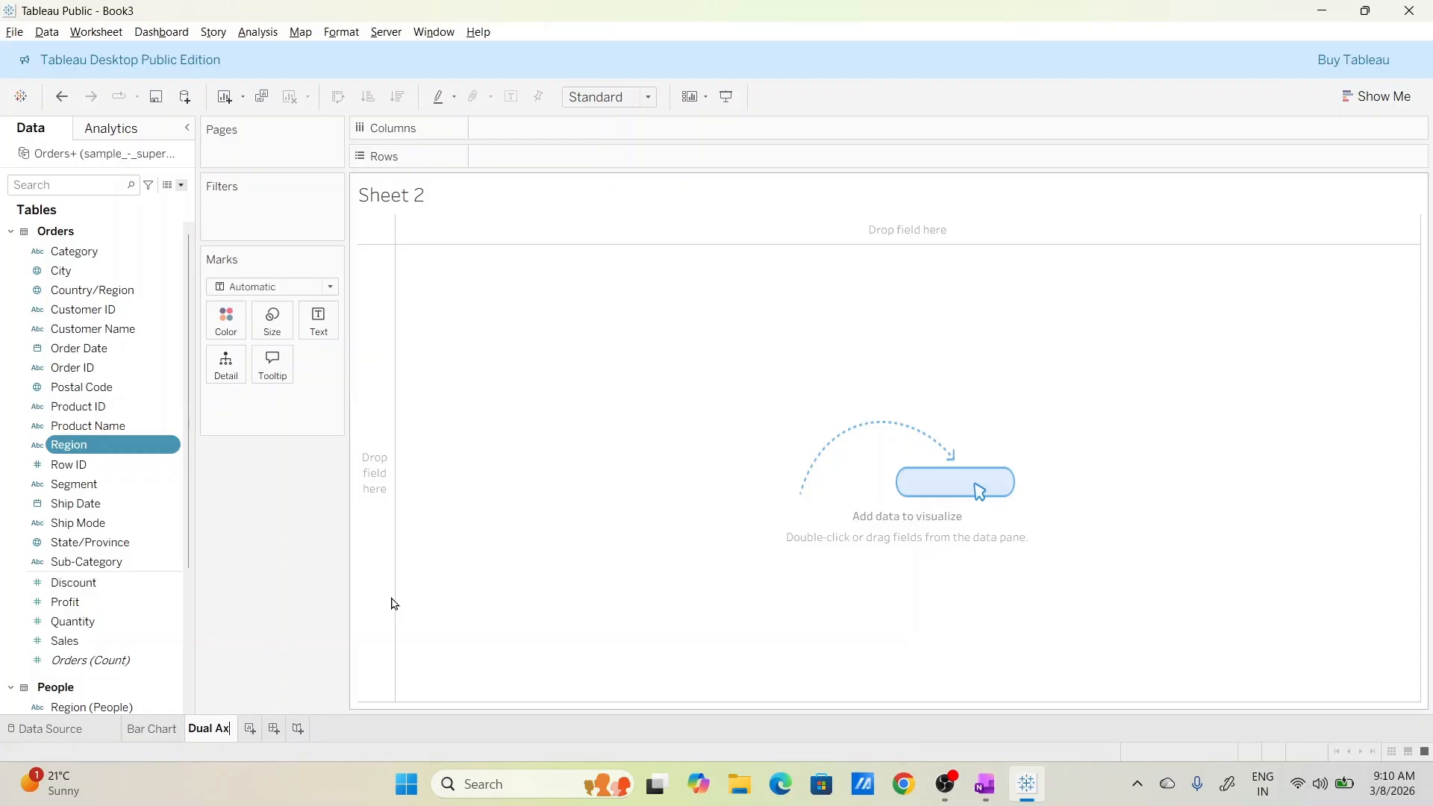
{"action": "type", "text": "is C"}
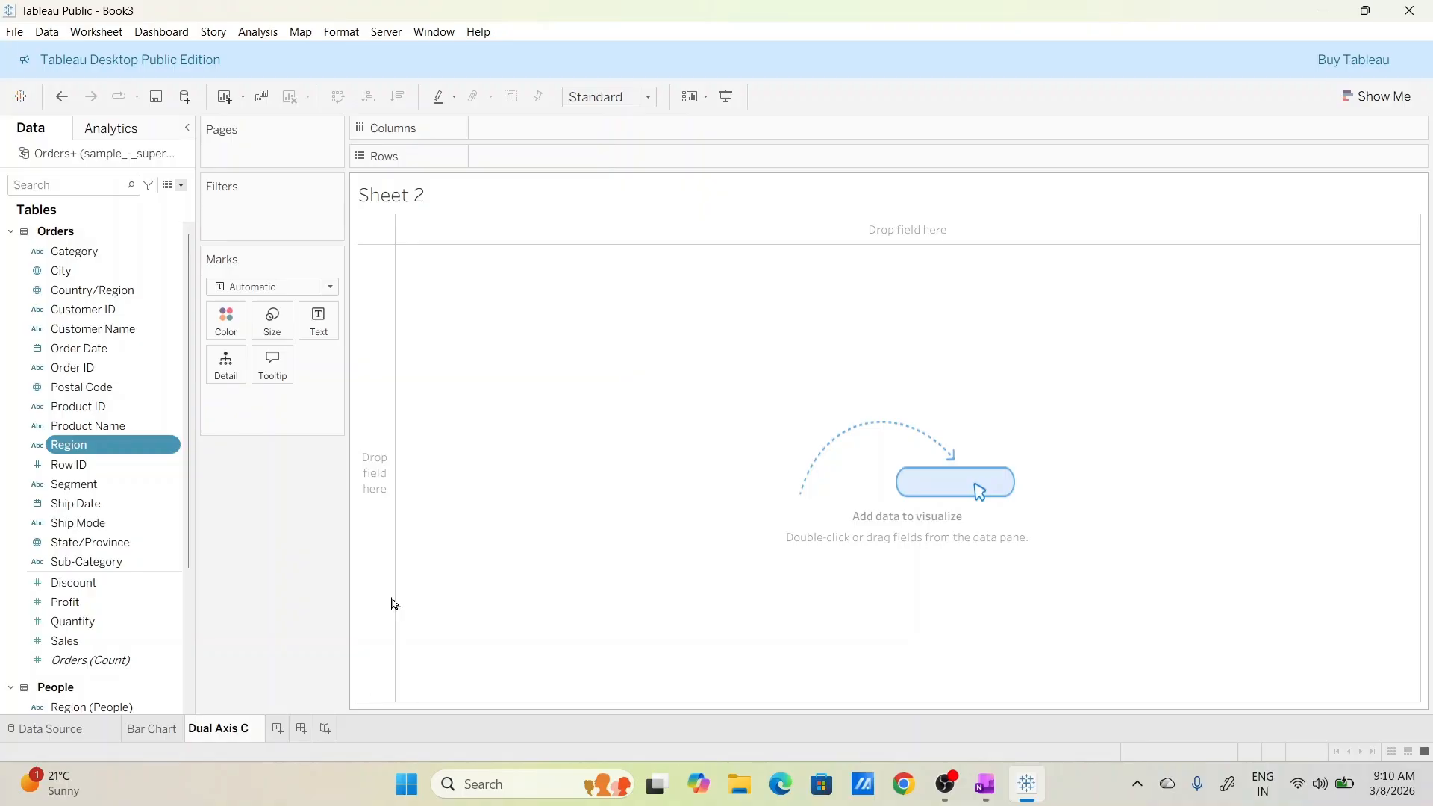
{"action": "type", "text": "hart"}
{"action": "key", "text": "Return"}
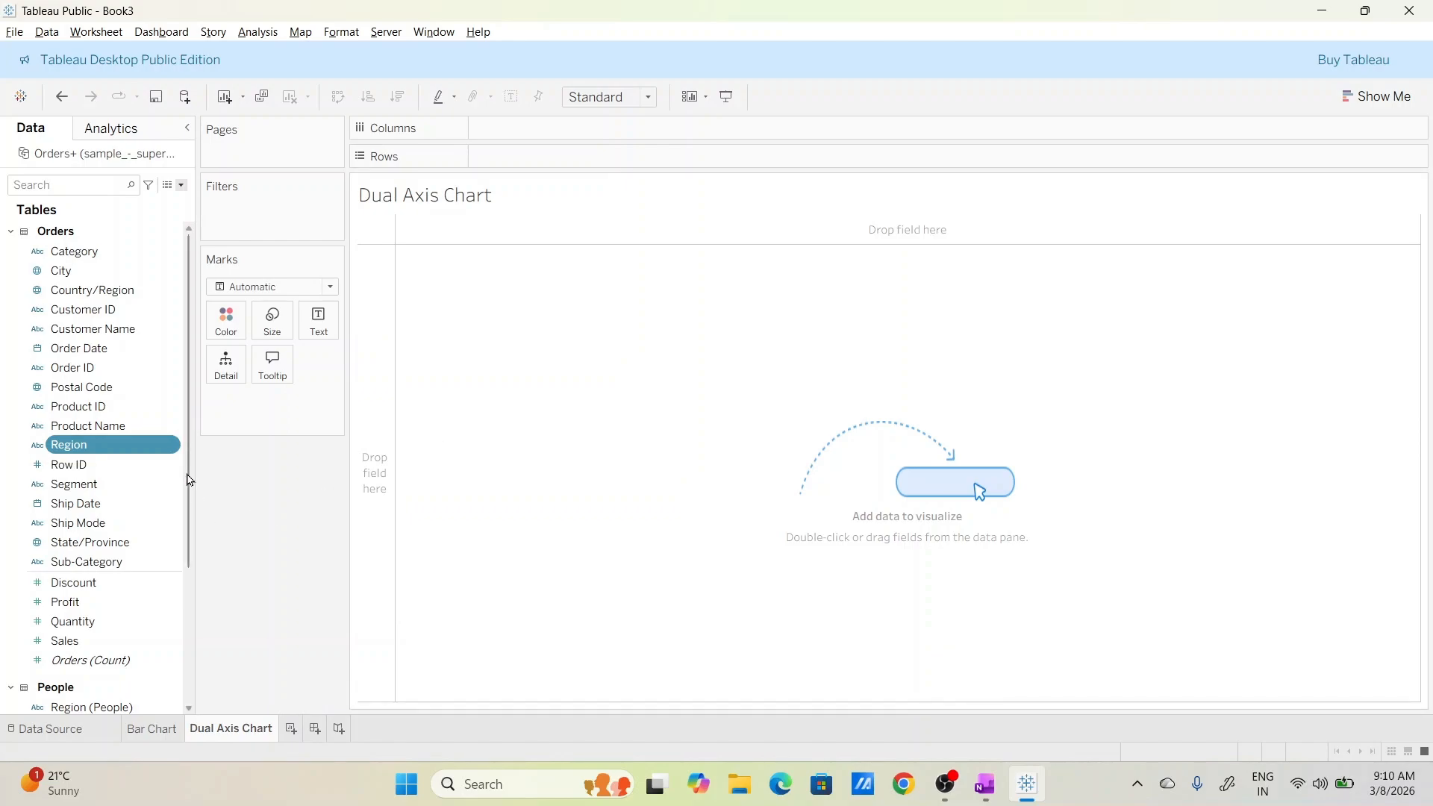
Place Sales and Profit on the rows and Sub-Category on the columns of the new worksheet.
{"action": "left_click_drag", "start_coordinate": [189, 480], "coordinate": [609, 155]}
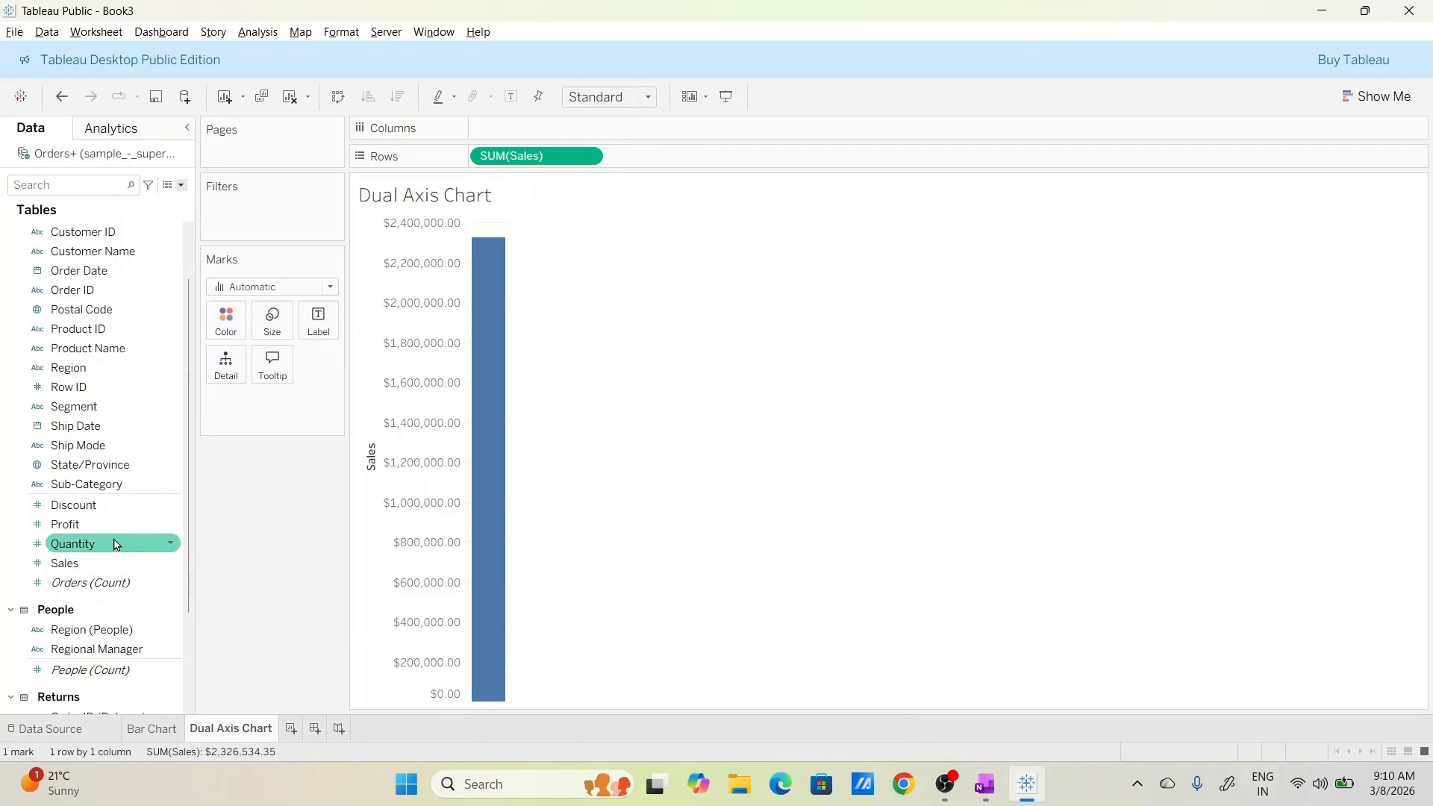
{"action": "left_click_drag", "start_coordinate": [116, 525], "coordinate": [707, 160]}
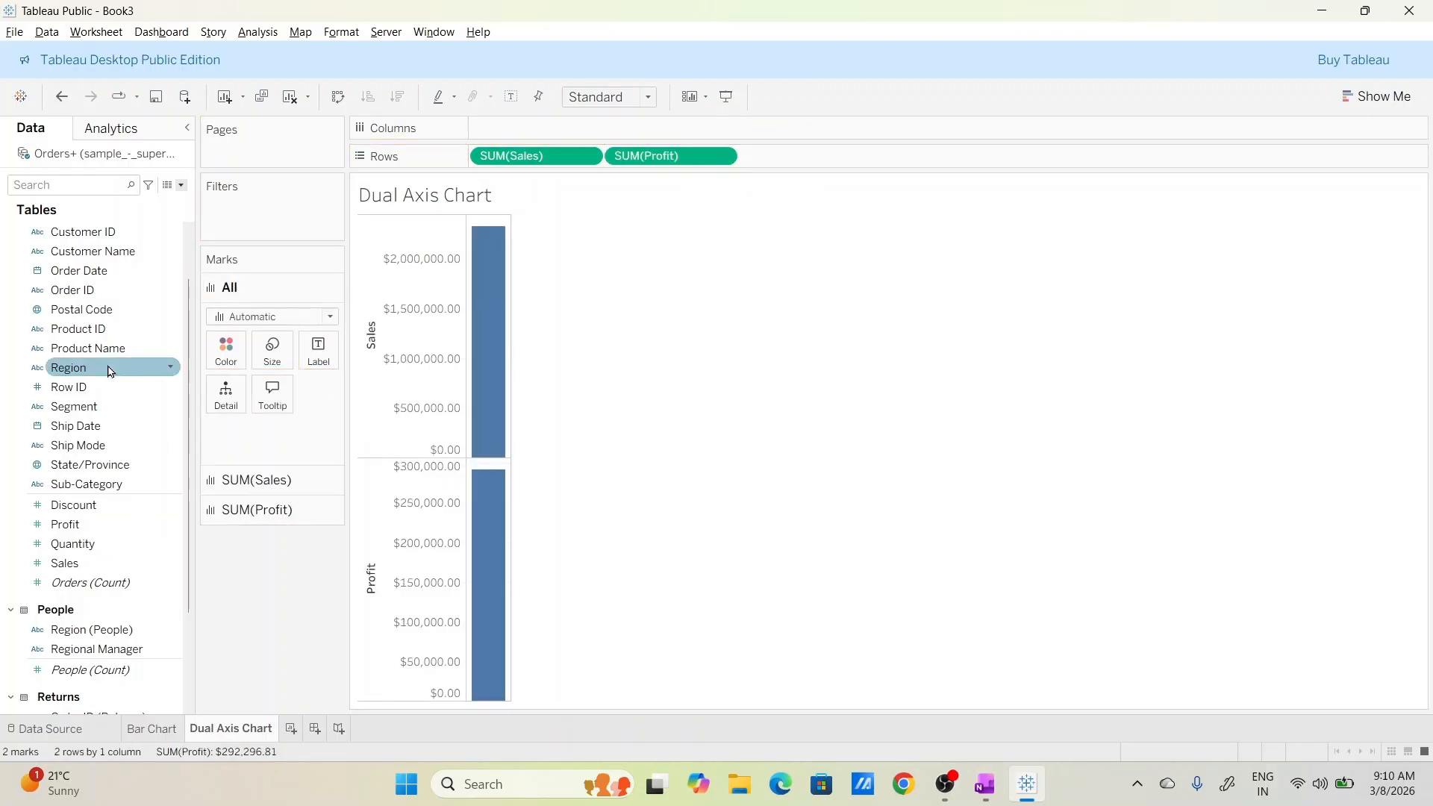
{"action": "scroll", "coordinate": [142, 321], "scroll_direction": "up", "scroll_amount": 2}
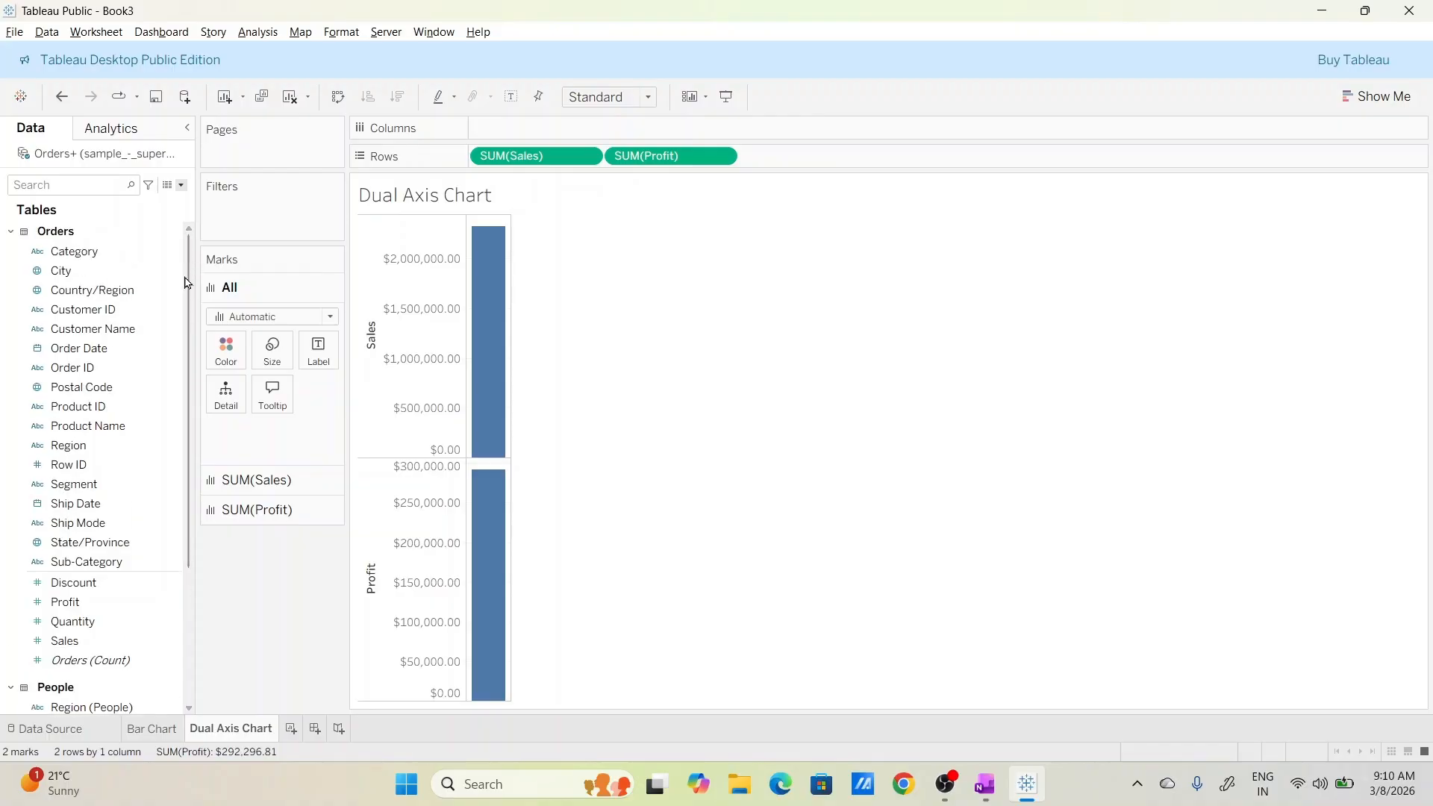
{"action": "left_click_drag", "start_coordinate": [134, 562], "coordinate": [642, 130]}
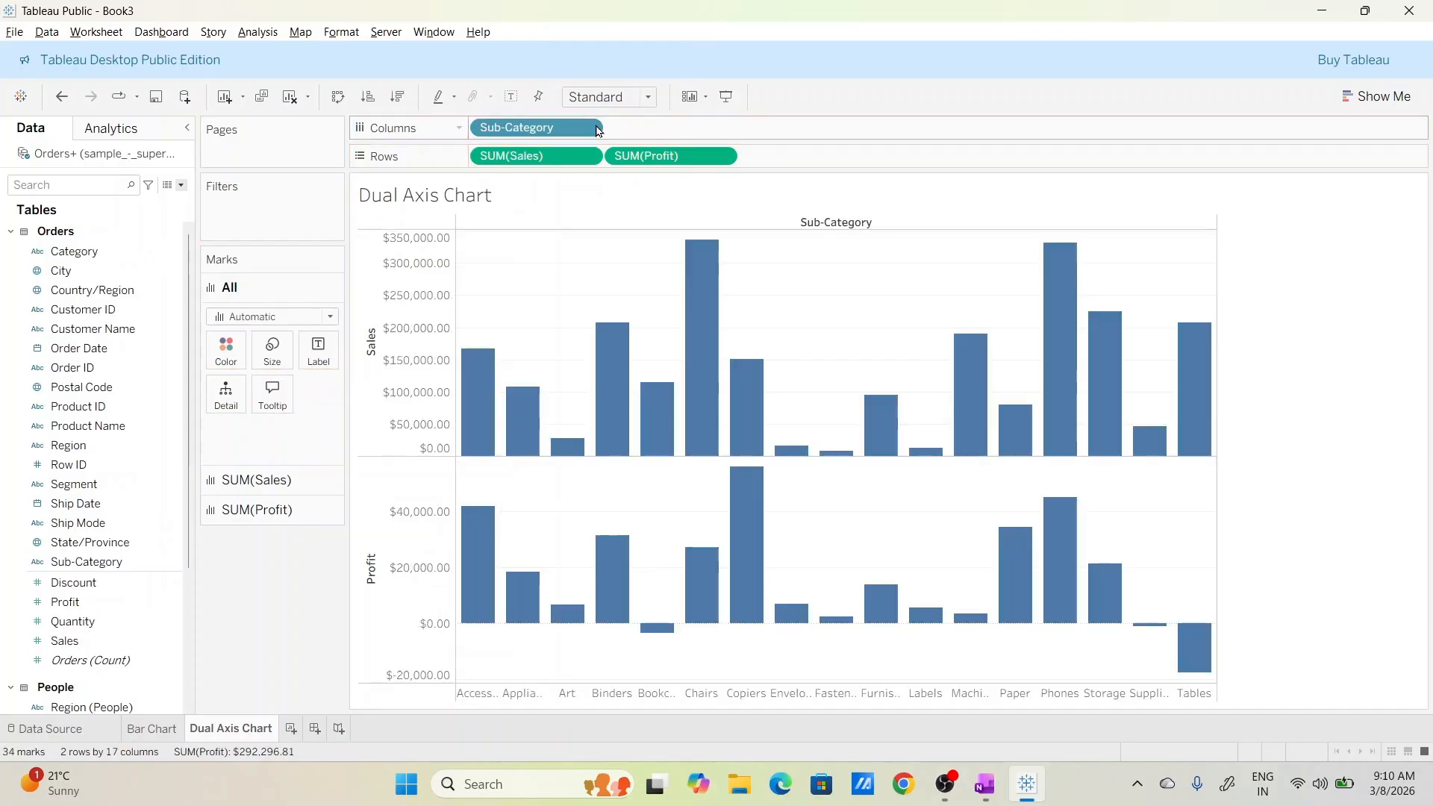
Turn Profit into a dual axis with Sales and synchronize the Profit axis.
{"action": "left_click", "coordinate": [721, 159]}
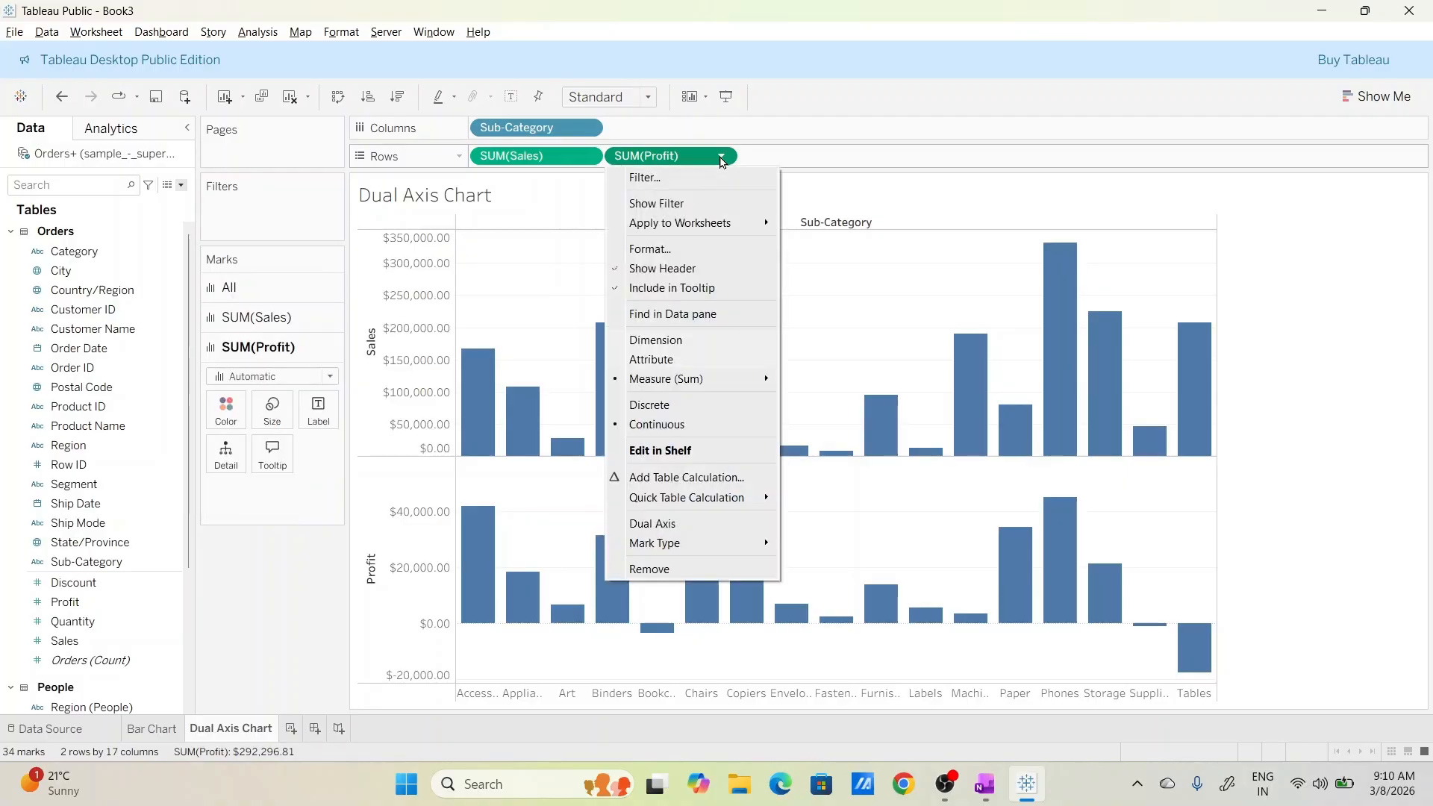
{"action": "left_click", "coordinate": [715, 525]}
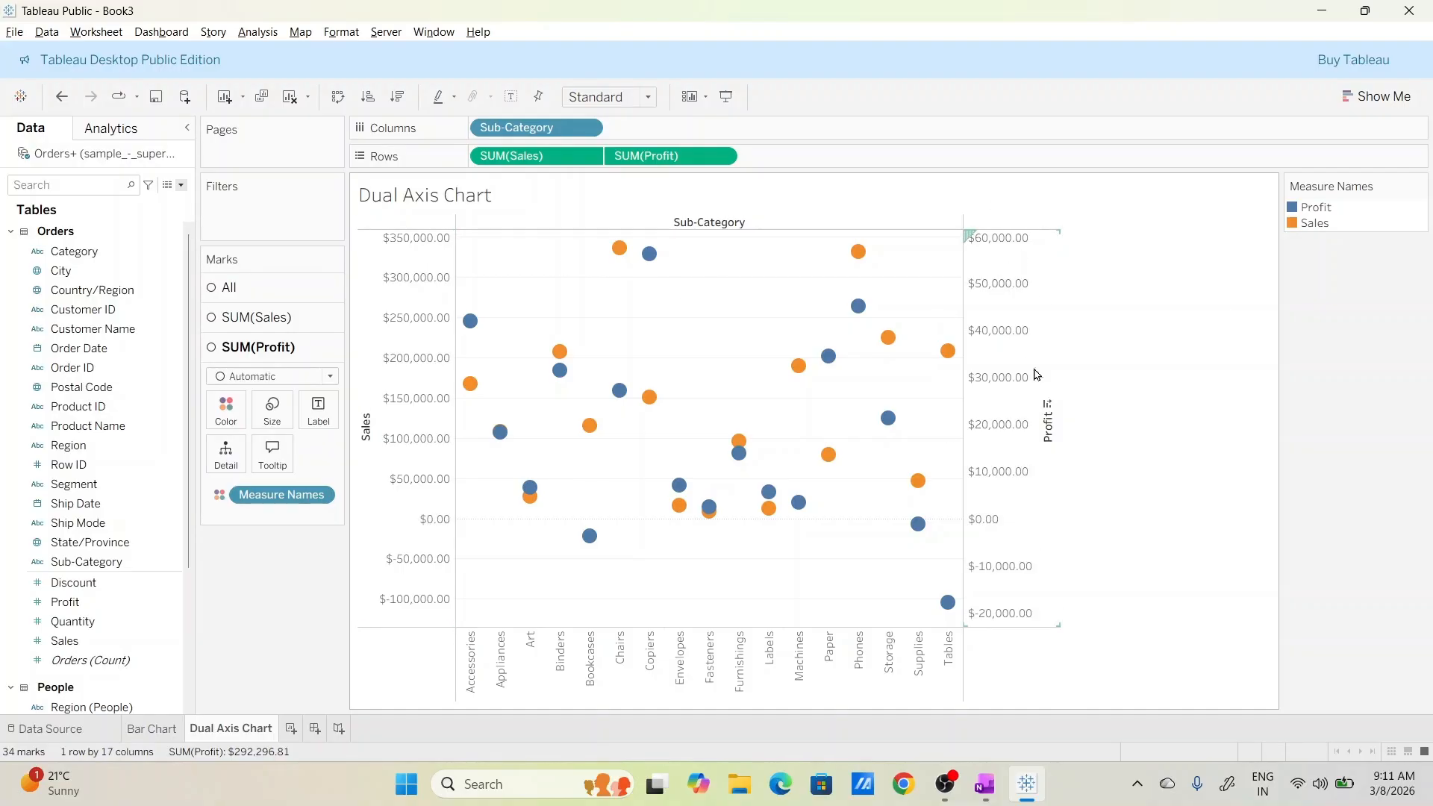
{"action": "right_click", "coordinate": [1023, 266]}
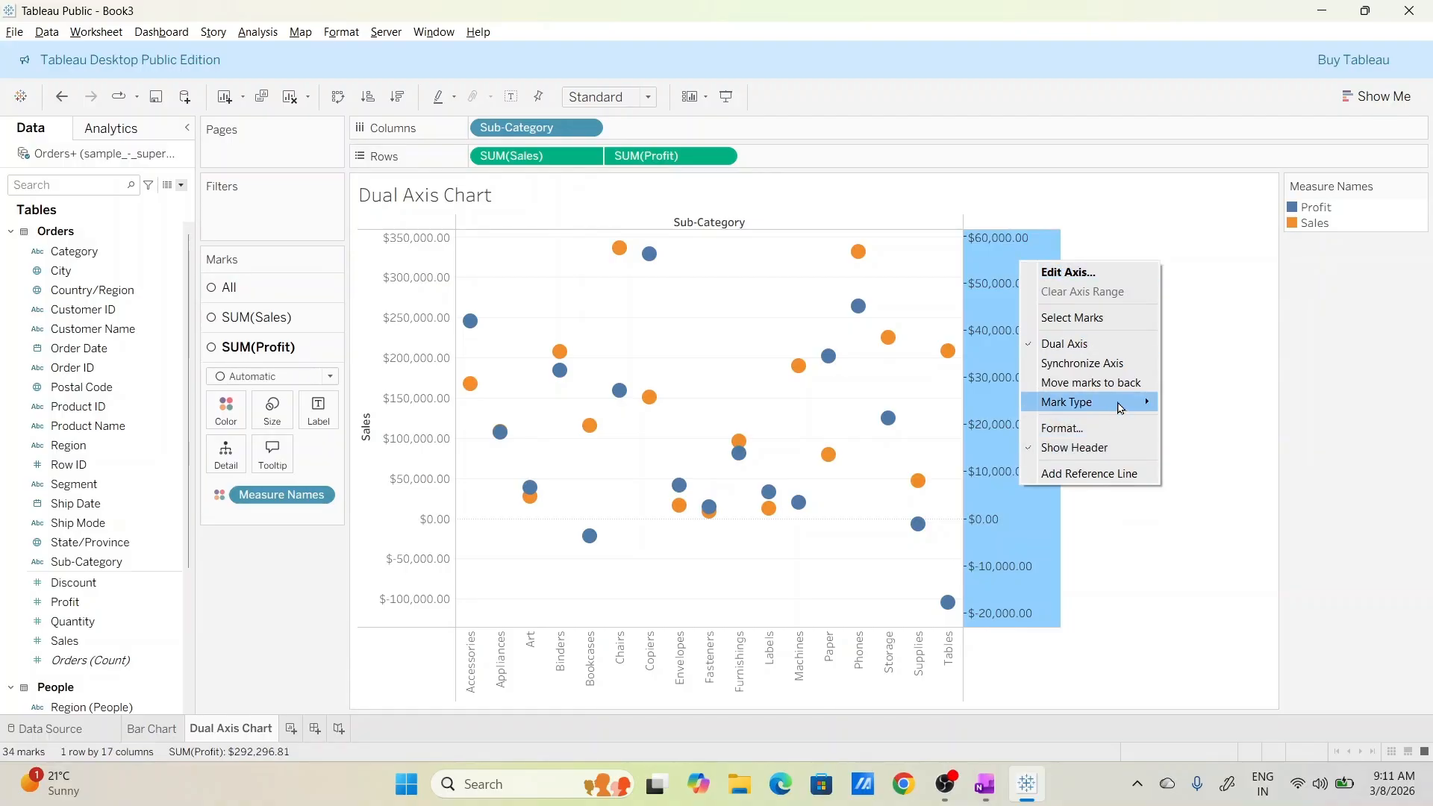
{"action": "left_click", "coordinate": [1117, 365]}
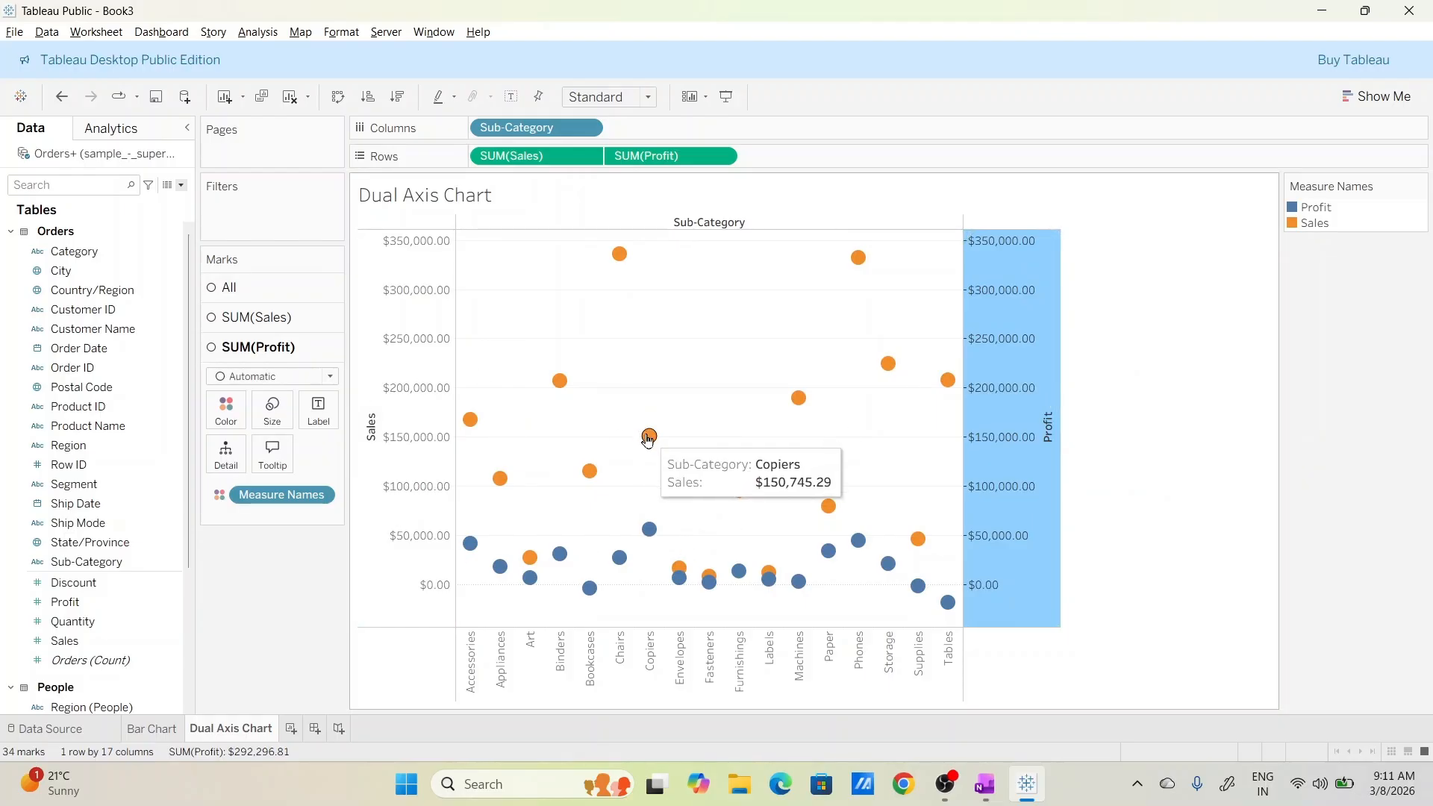
{"action": "mouse_move", "coordinate": [600, 474]}
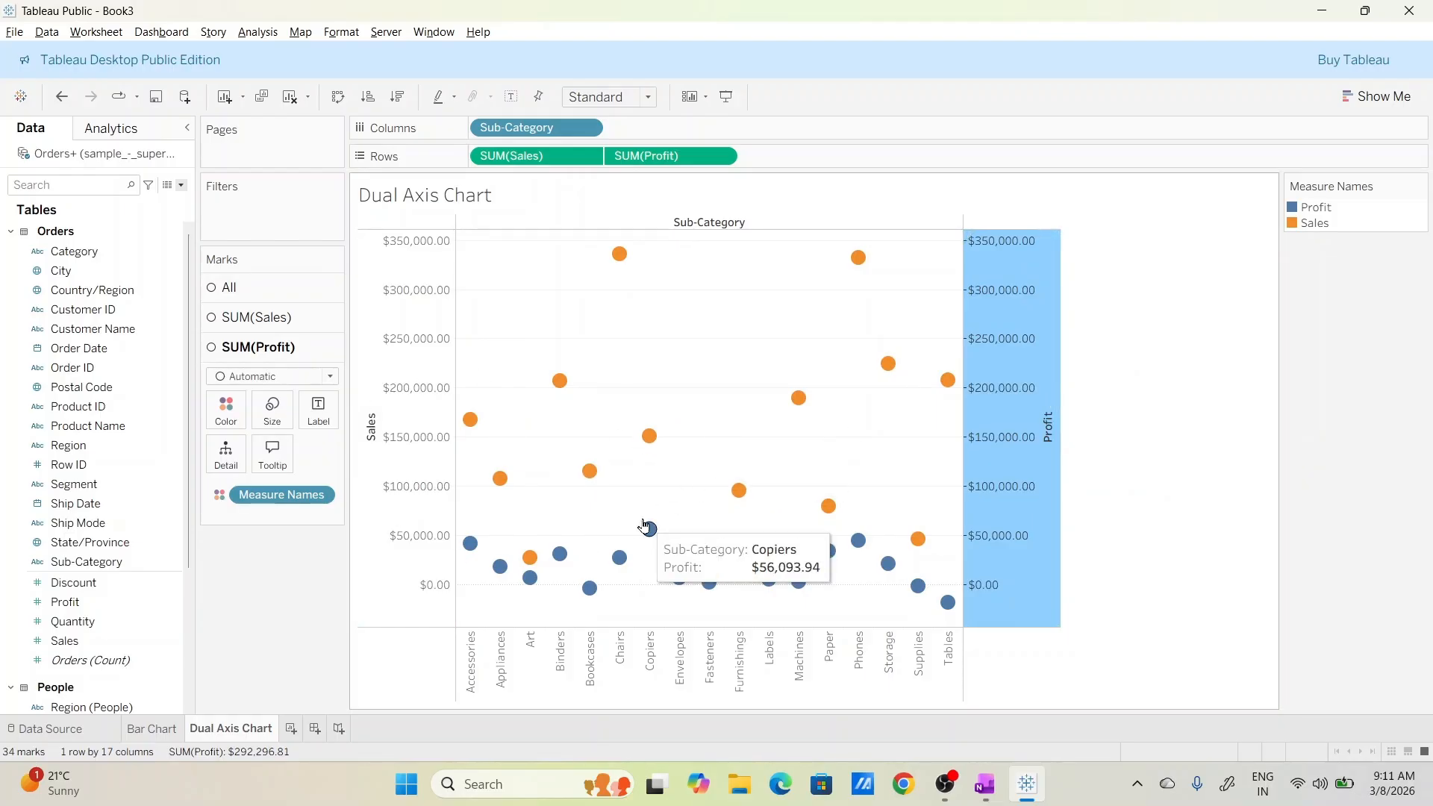
Set the mark type of Sales to Bar and the mark type of Profit to Line.
{"action": "left_click", "coordinate": [295, 319]}
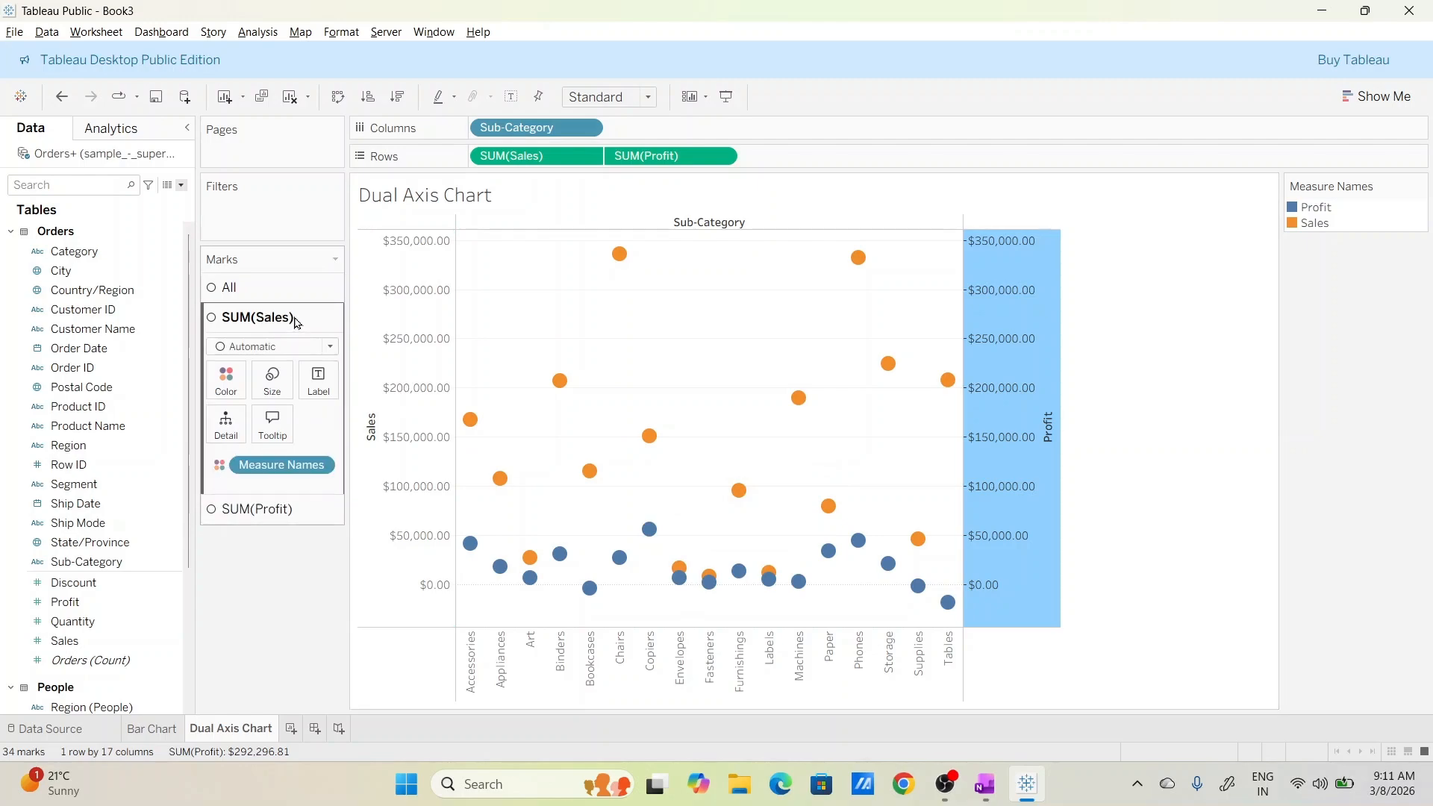
{"action": "left_click", "coordinate": [329, 346]}
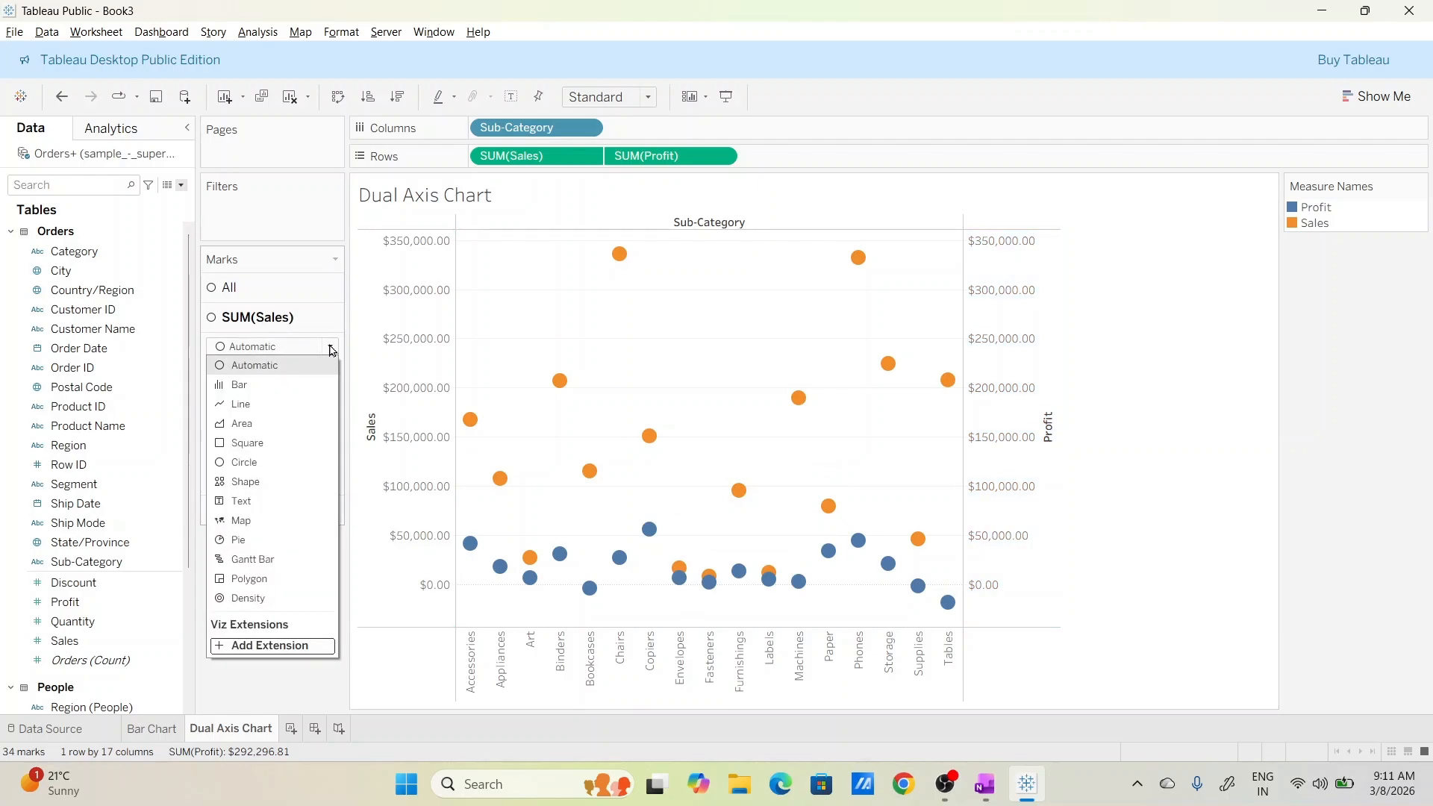
{"action": "left_click", "coordinate": [312, 384]}
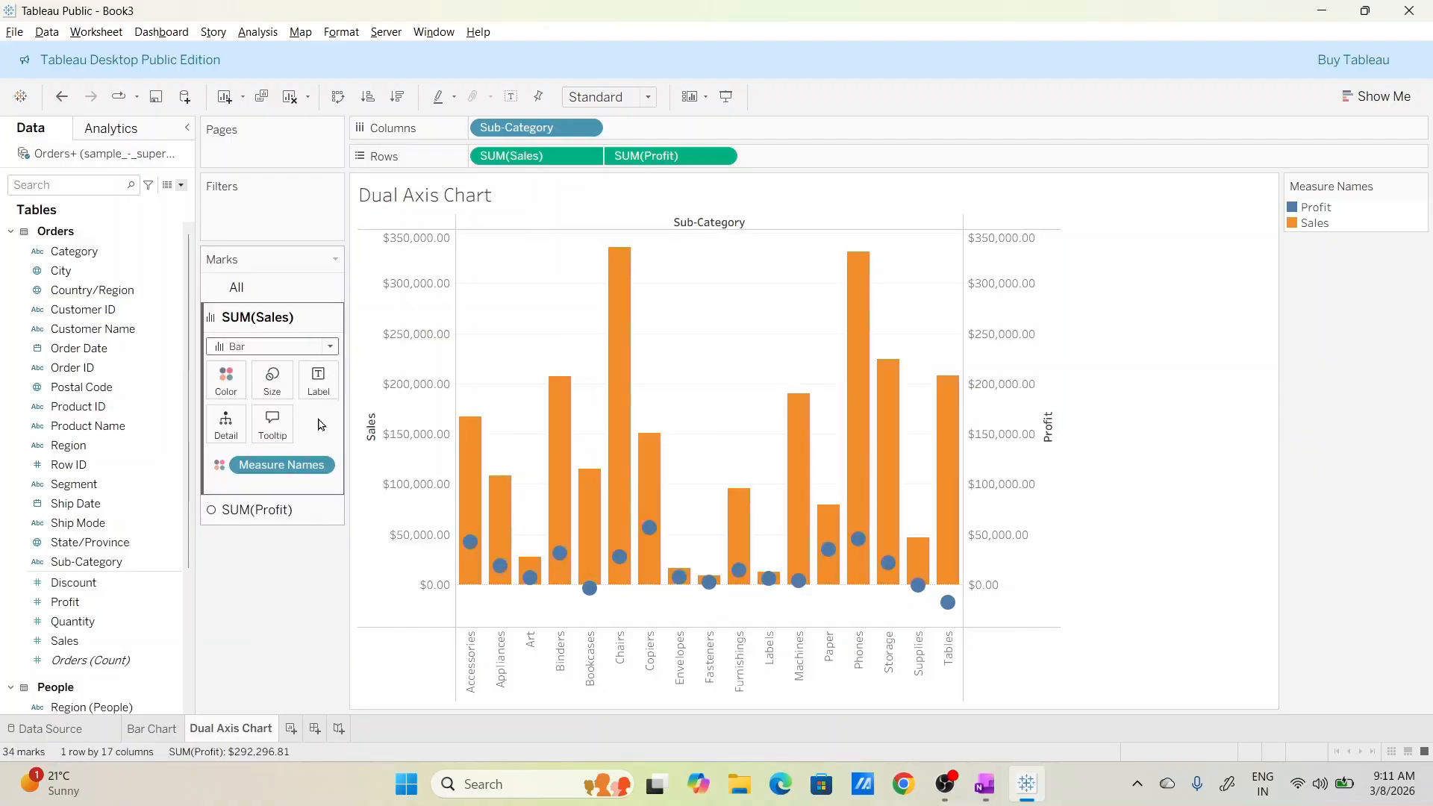
{"action": "left_click", "coordinate": [287, 511]}
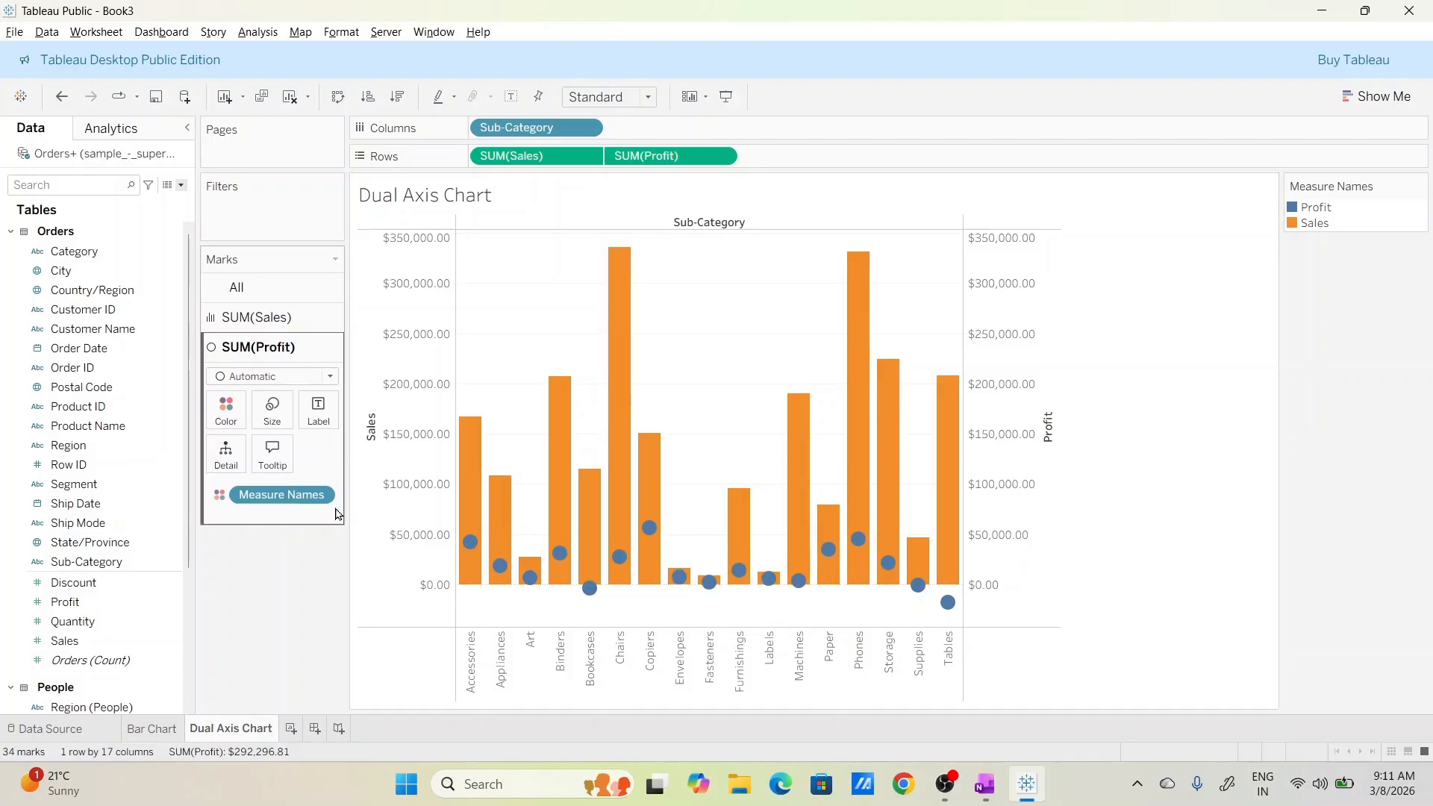
{"action": "left_click", "coordinate": [340, 377]}
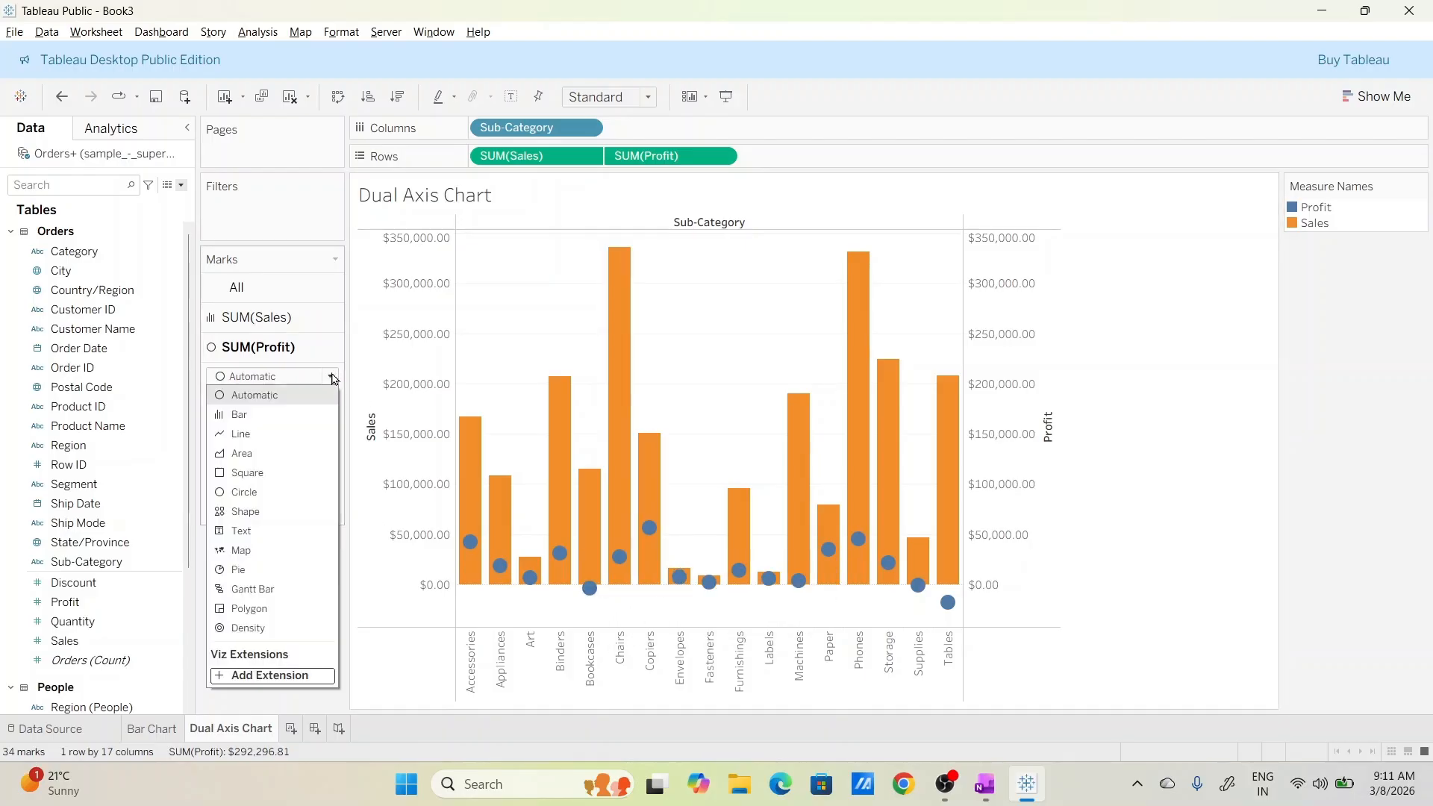
{"action": "left_click", "coordinate": [306, 434]}
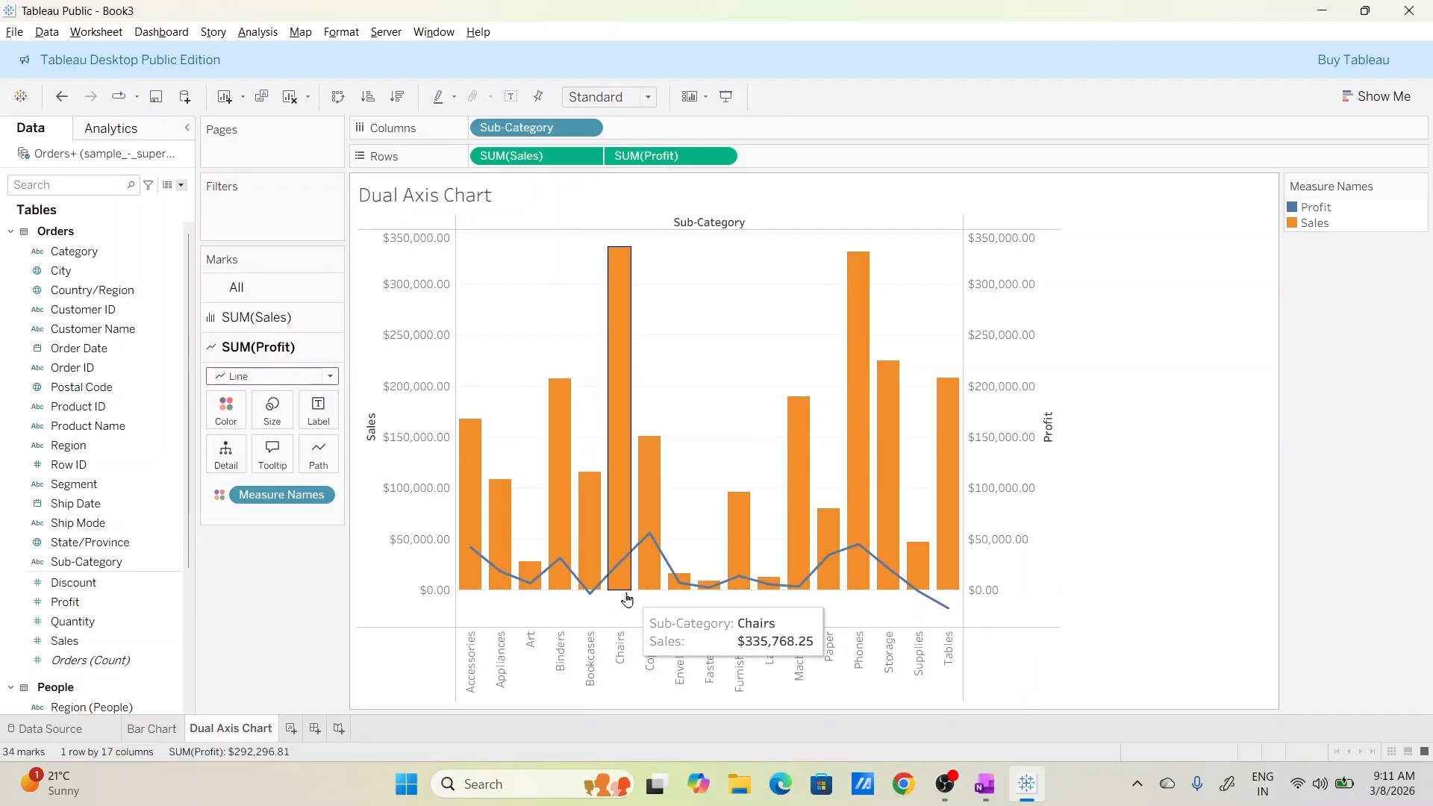
{"action": "mouse_move", "coordinate": [472, 582]}
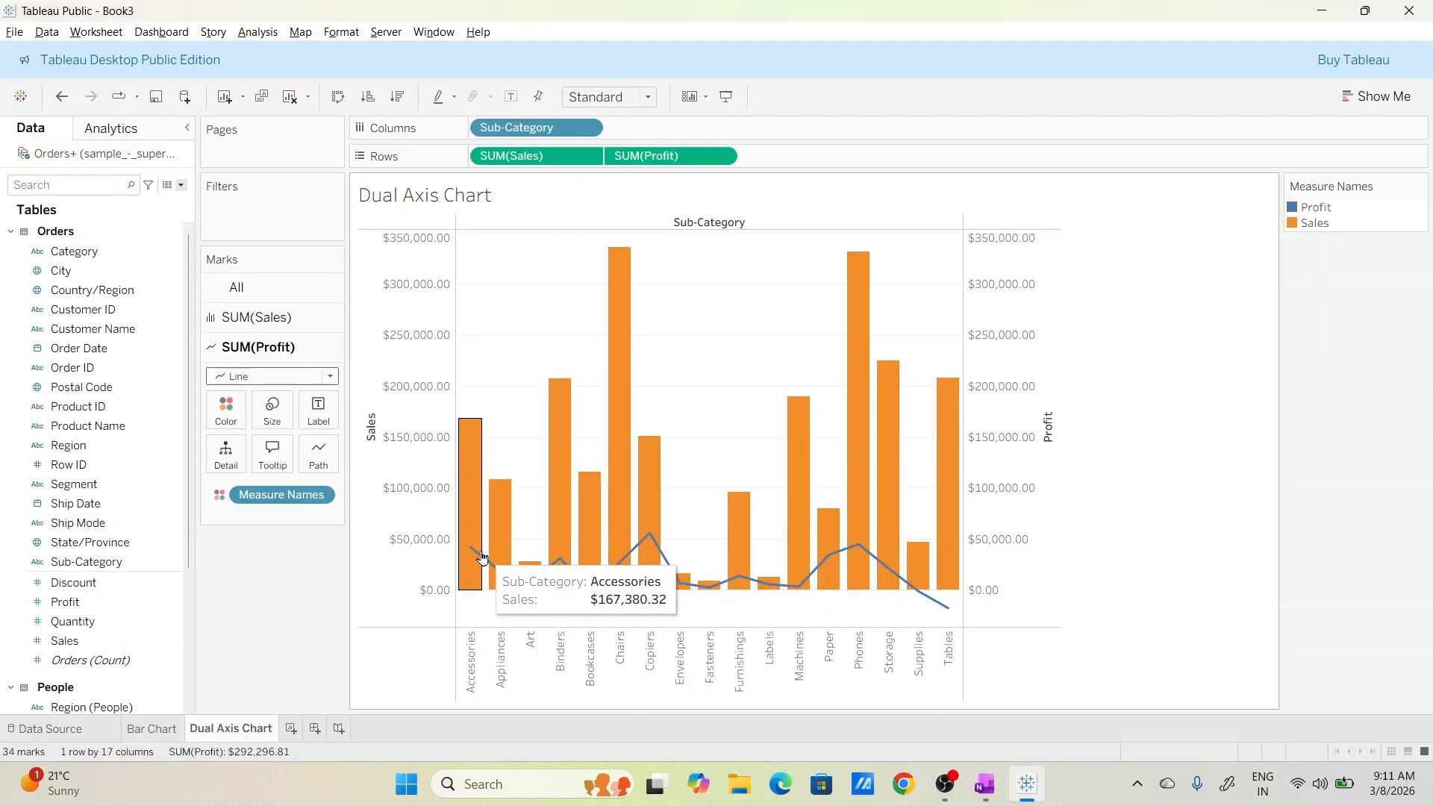
{"action": "mouse_move", "coordinate": [478, 557]}
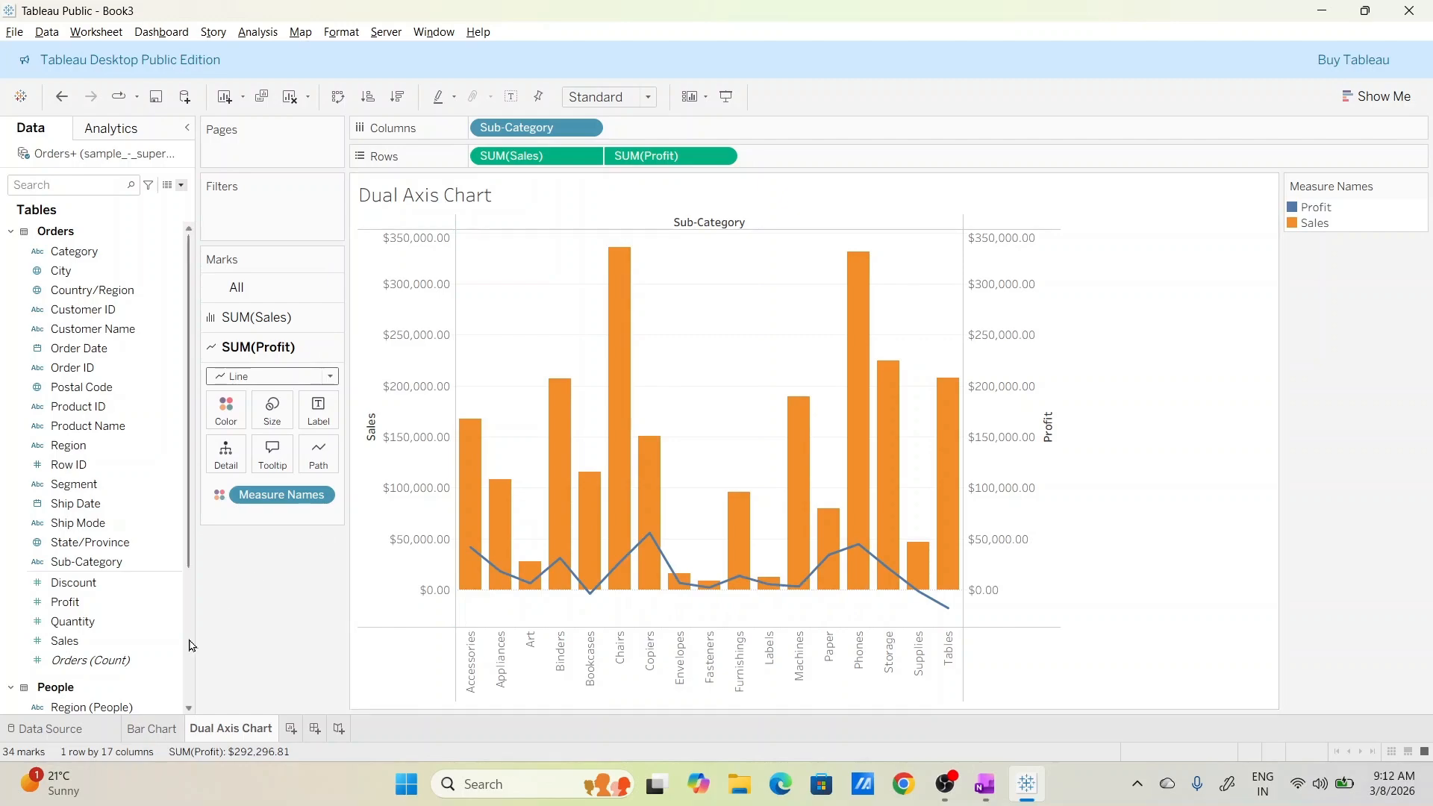
Color the Sales bars by Region, leaving the Profit line as it is.
{"action": "left_click", "coordinate": [304, 322]}
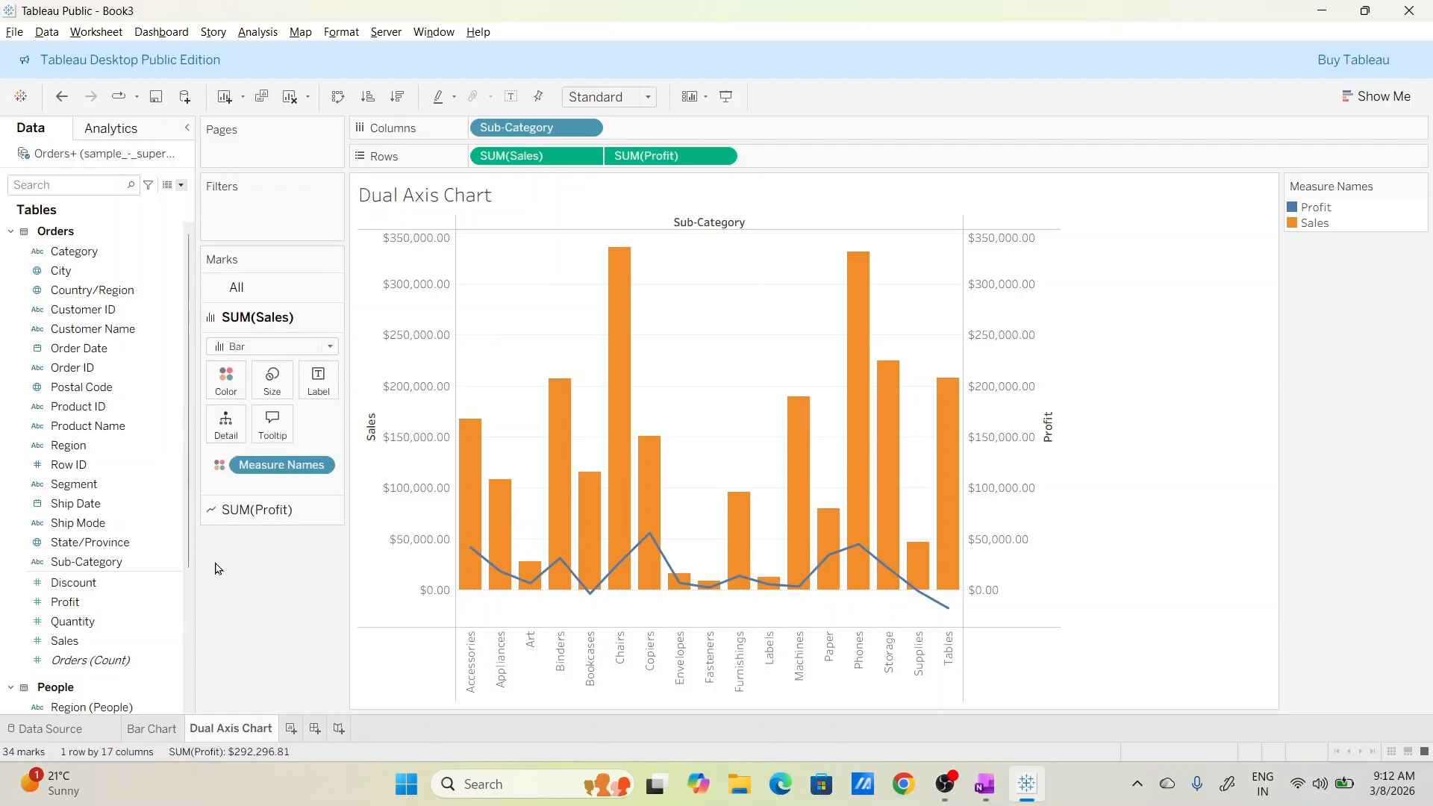
{"action": "mouse_move", "coordinate": [123, 644]}
{"action": "left_mouse_down"}
{"action": "mouse_move", "coordinate": [227, 396]}
{"action": "mouse_move", "coordinate": [116, 643]}
{"action": "left_mouse_up"}
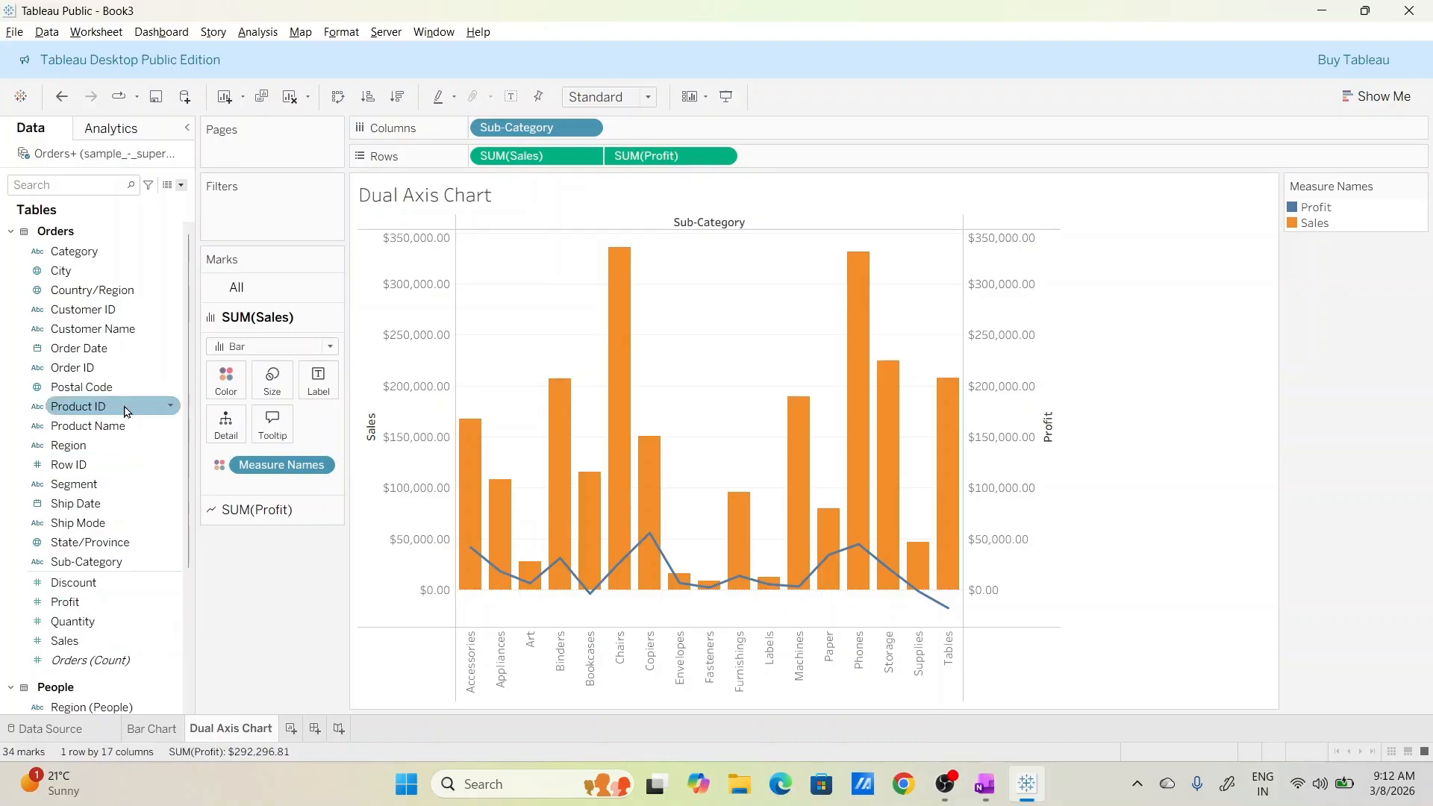
{"action": "left_click_drag", "start_coordinate": [127, 445], "coordinate": [225, 382]}
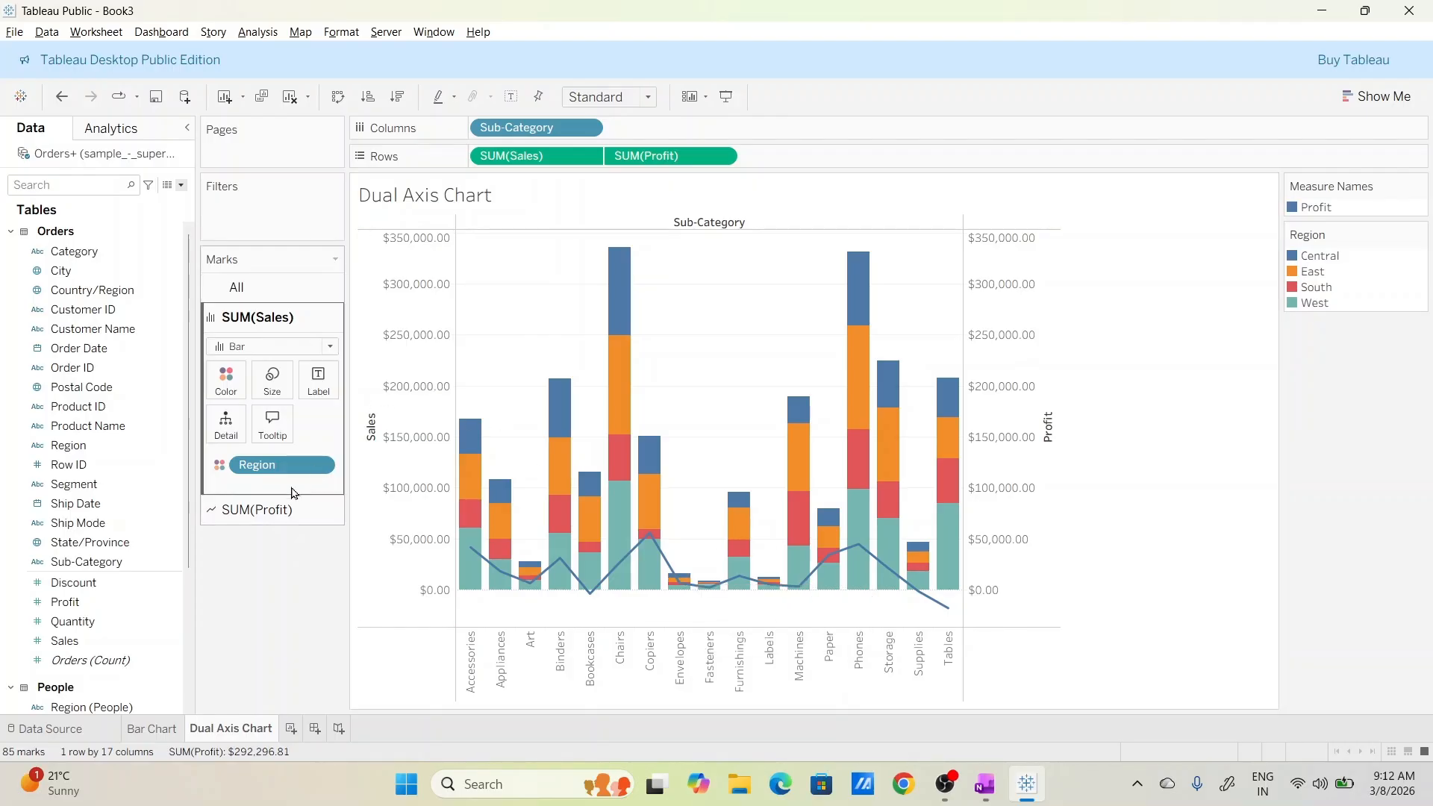
Review the default number format of the Sales field, including the locales offered for standard currency, and close it without changes.
{"action": "left_click", "coordinate": [171, 643]}
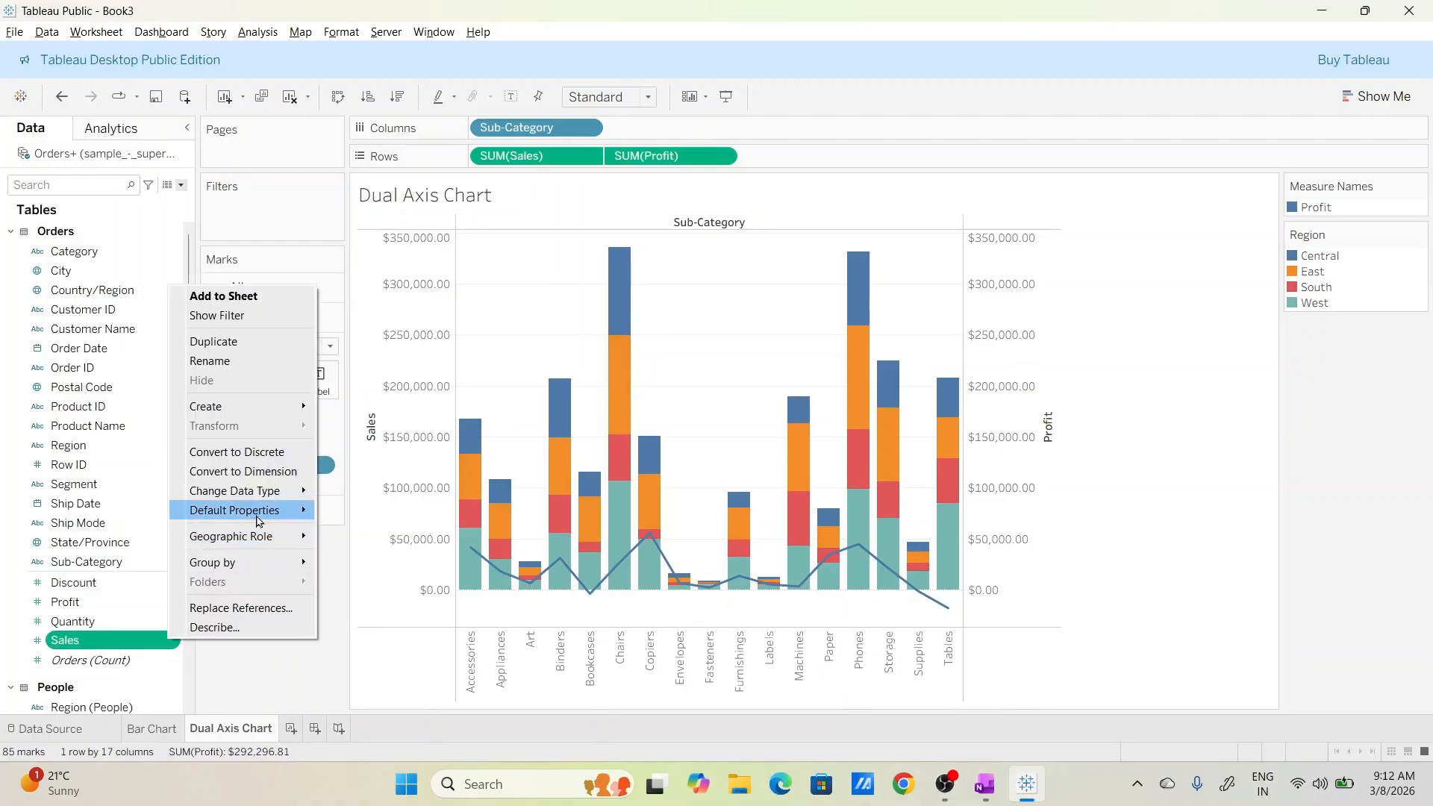
{"action": "mouse_move", "coordinate": [258, 511]}
{"action": "left_click", "coordinate": [369, 549]}
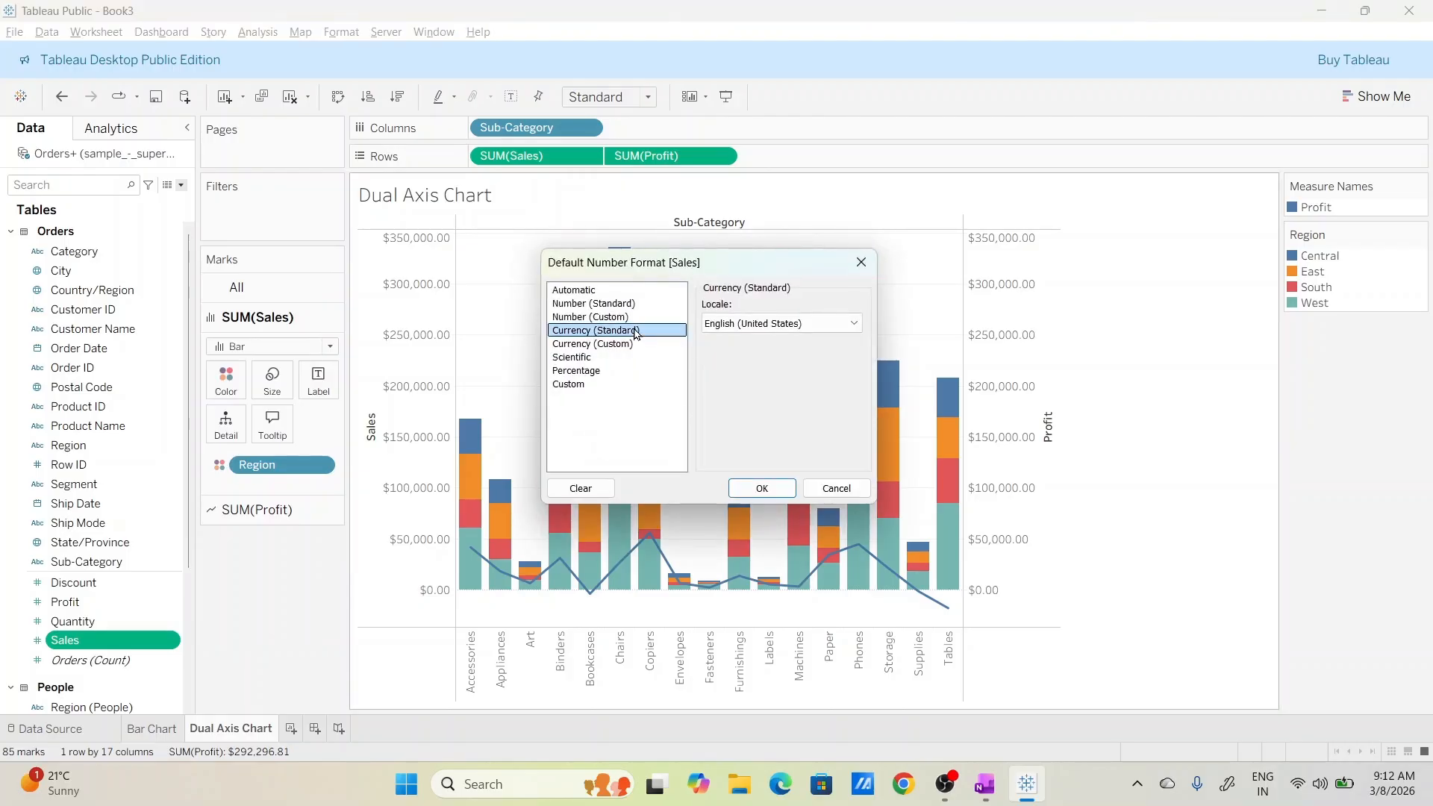
{"action": "left_click", "coordinate": [851, 331]}
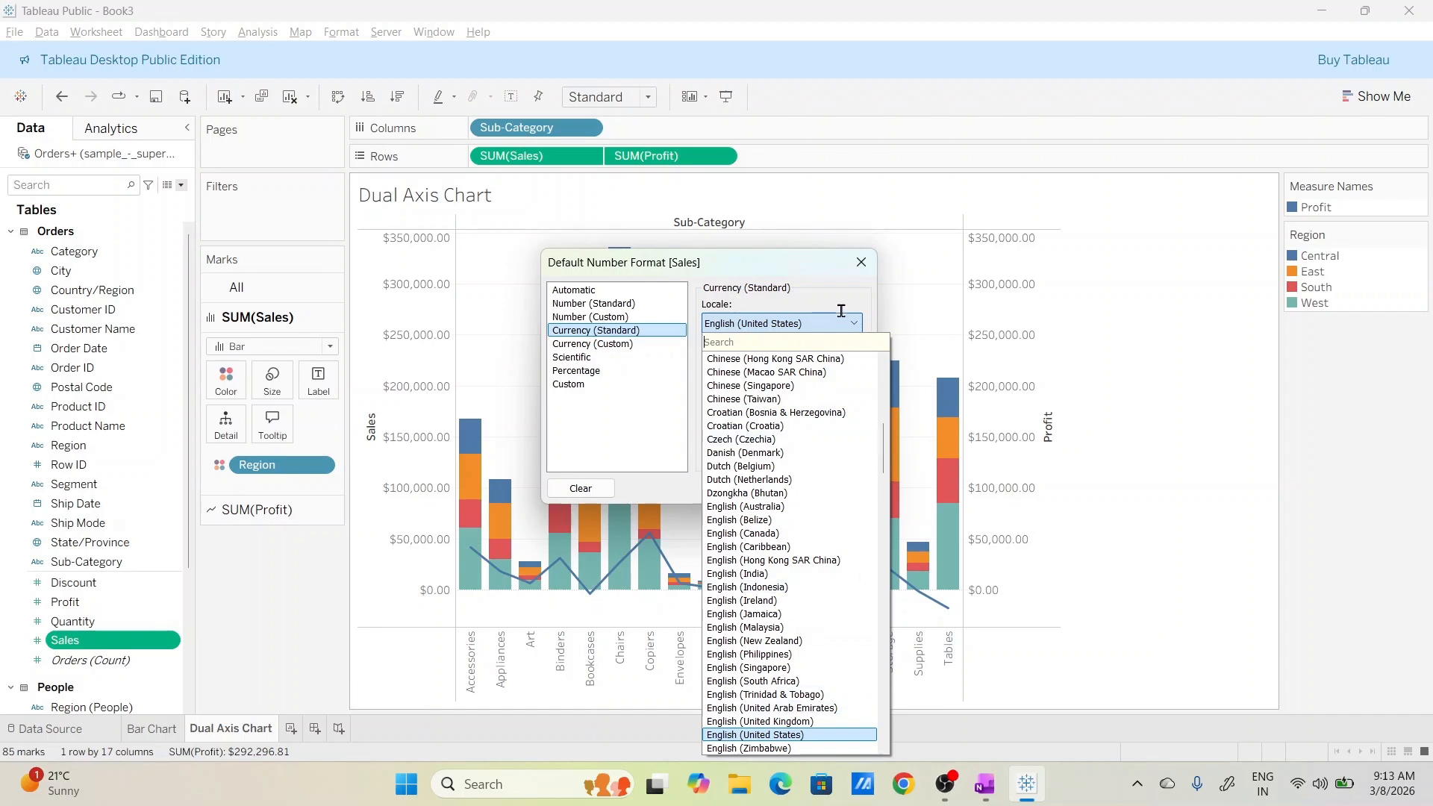
{"action": "left_click", "coordinate": [860, 265]}
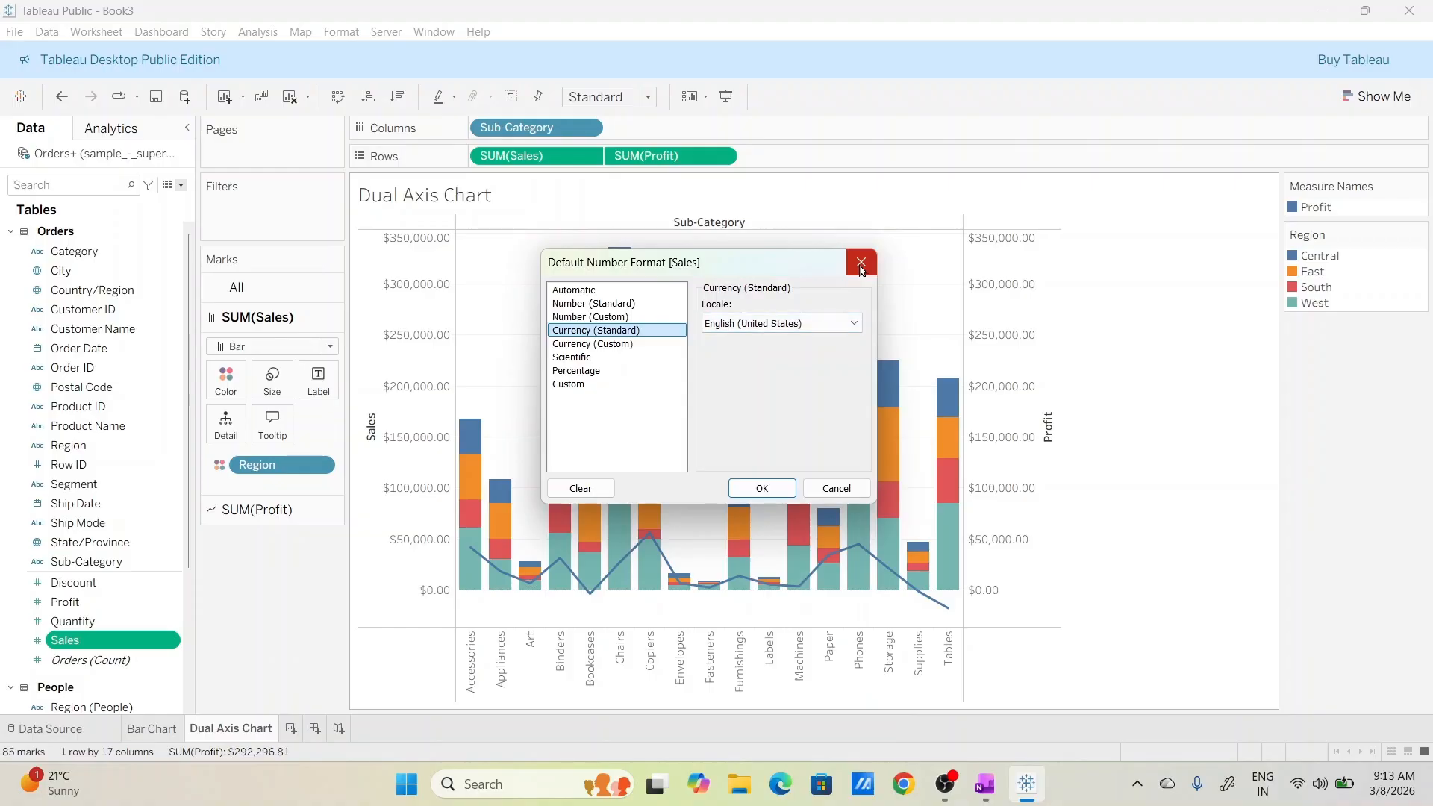
{"action": "left_click", "coordinate": [860, 264]}
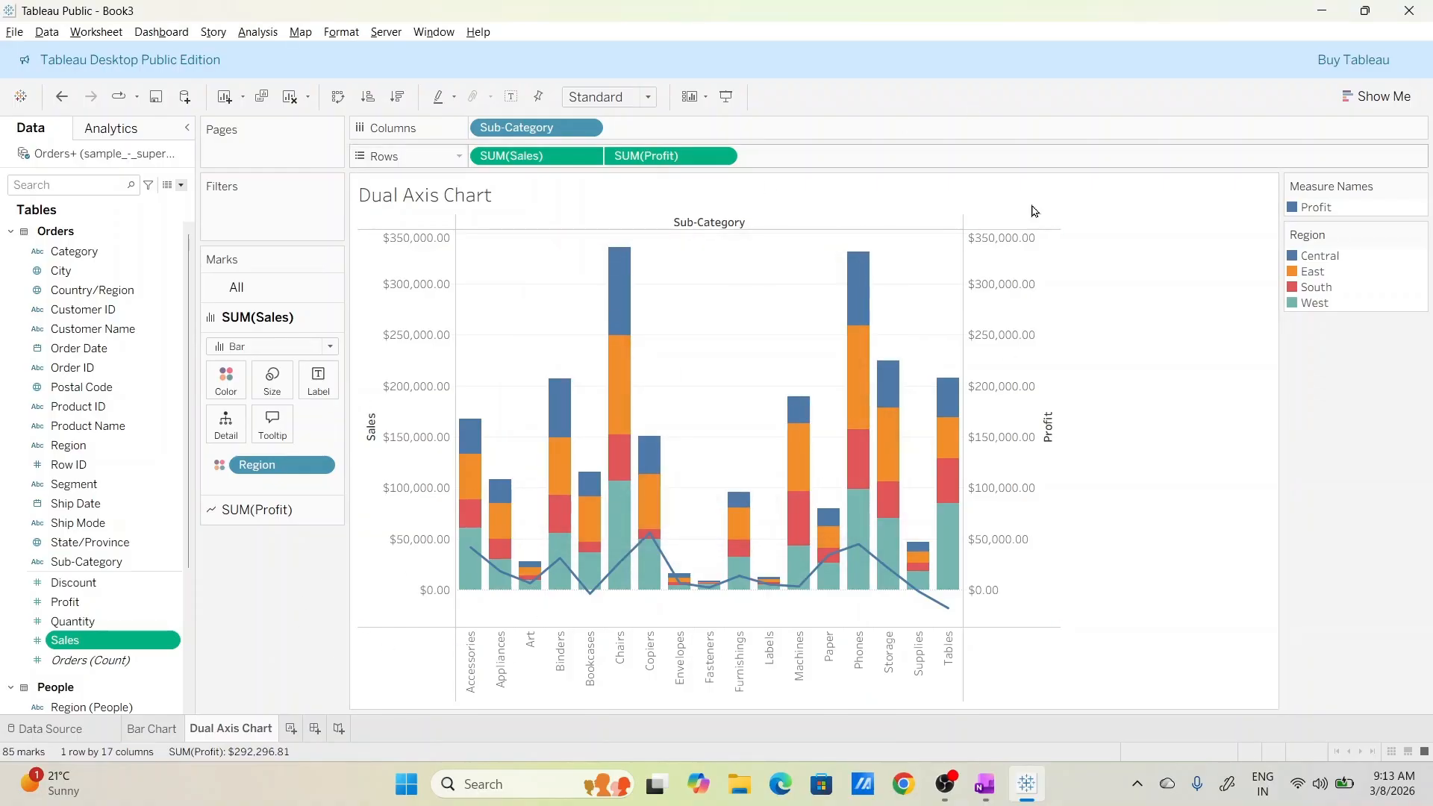
Fit the dual axis chart to Entire View.
{"action": "mouse_move", "coordinate": [592, 543]}
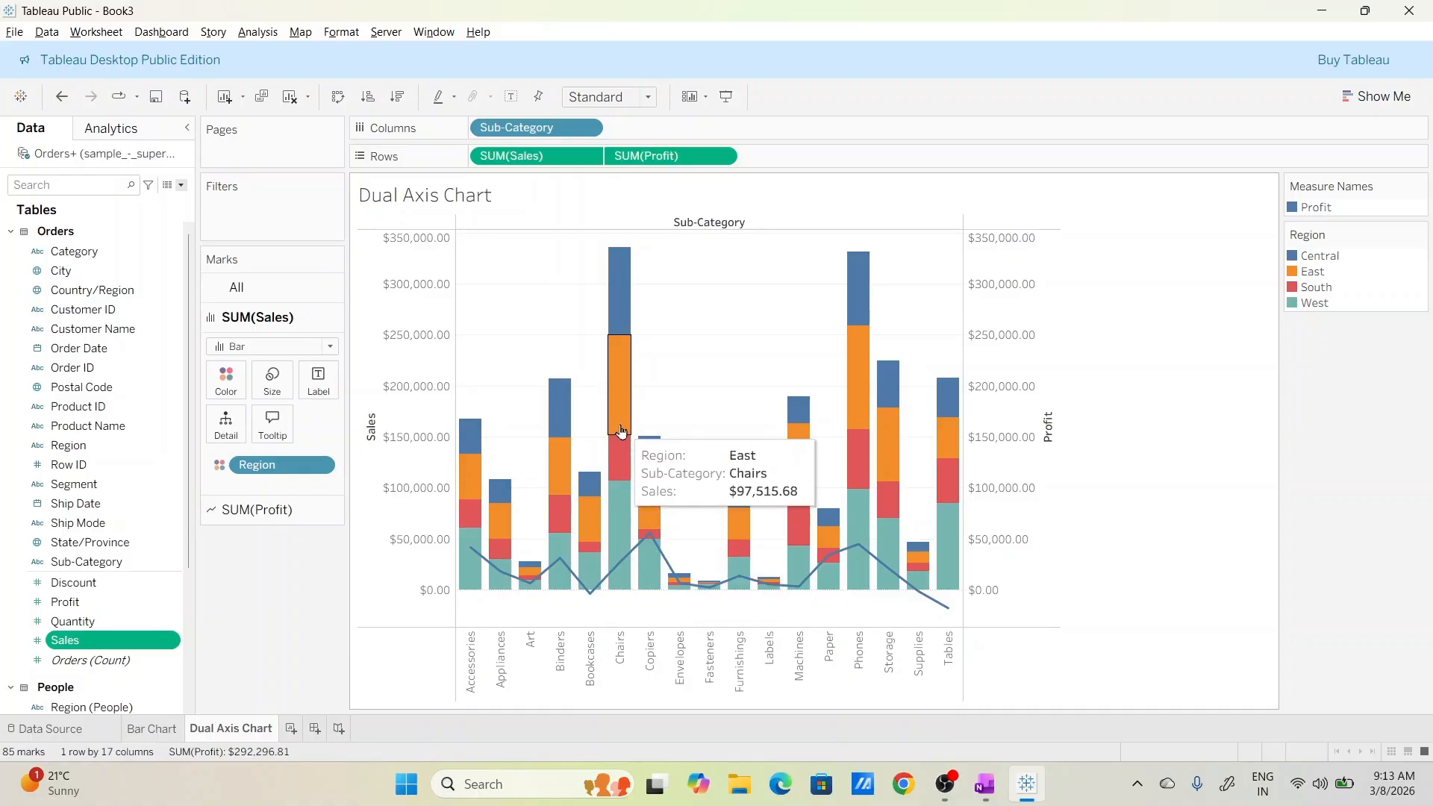
{"action": "mouse_move", "coordinate": [616, 322]}
{"action": "mouse_move", "coordinate": [506, 488]}
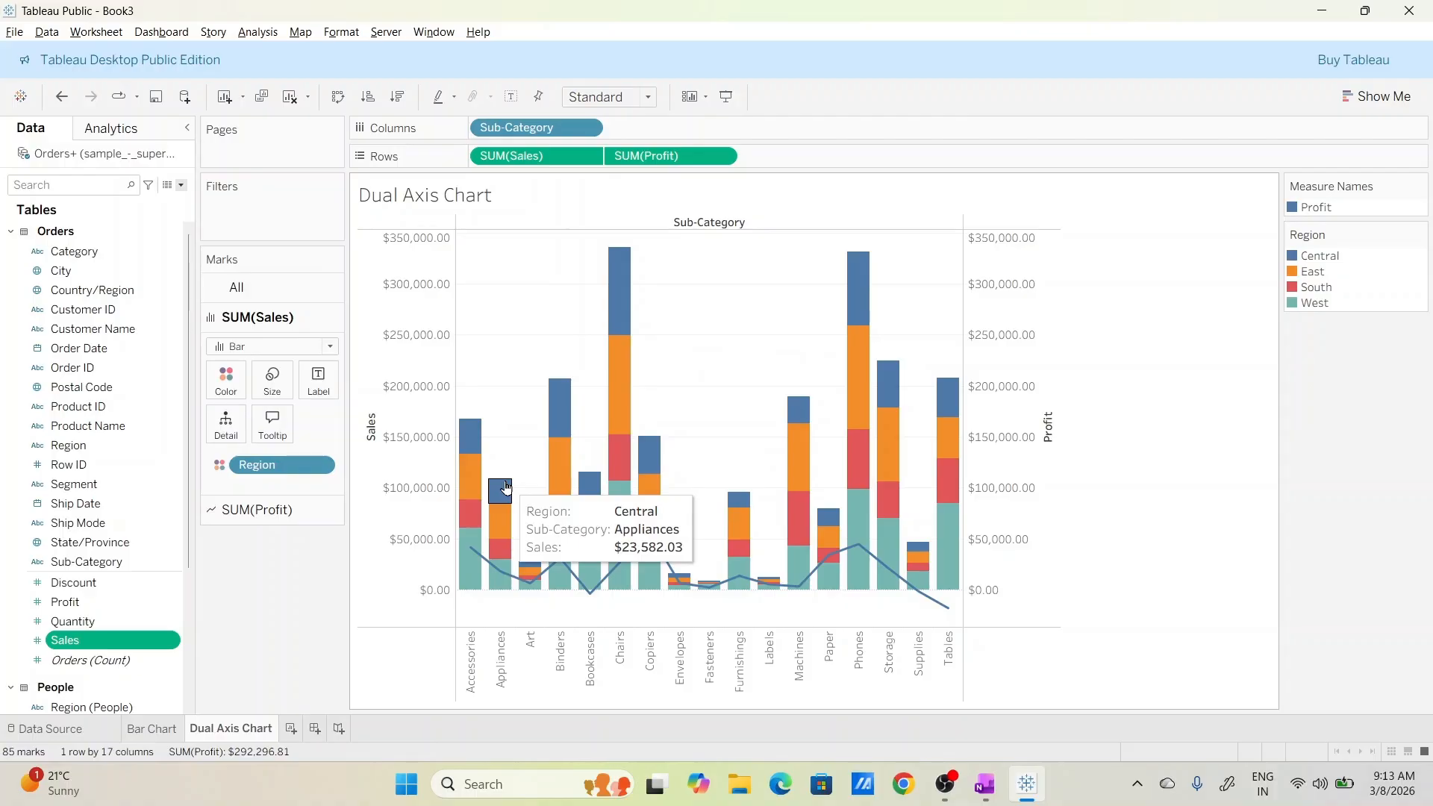
{"action": "left_click", "coordinate": [638, 97]}
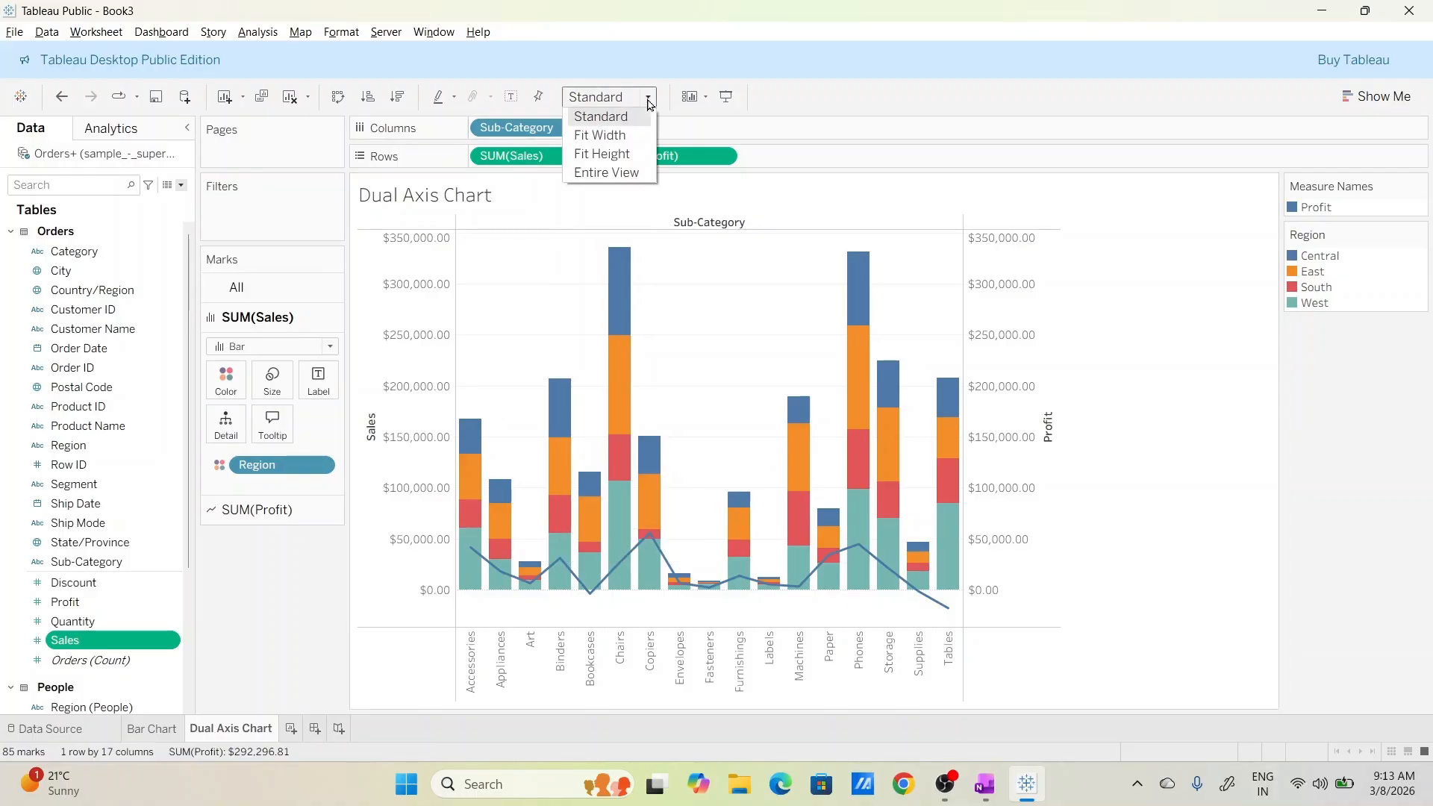
{"action": "left_click", "coordinate": [629, 171]}
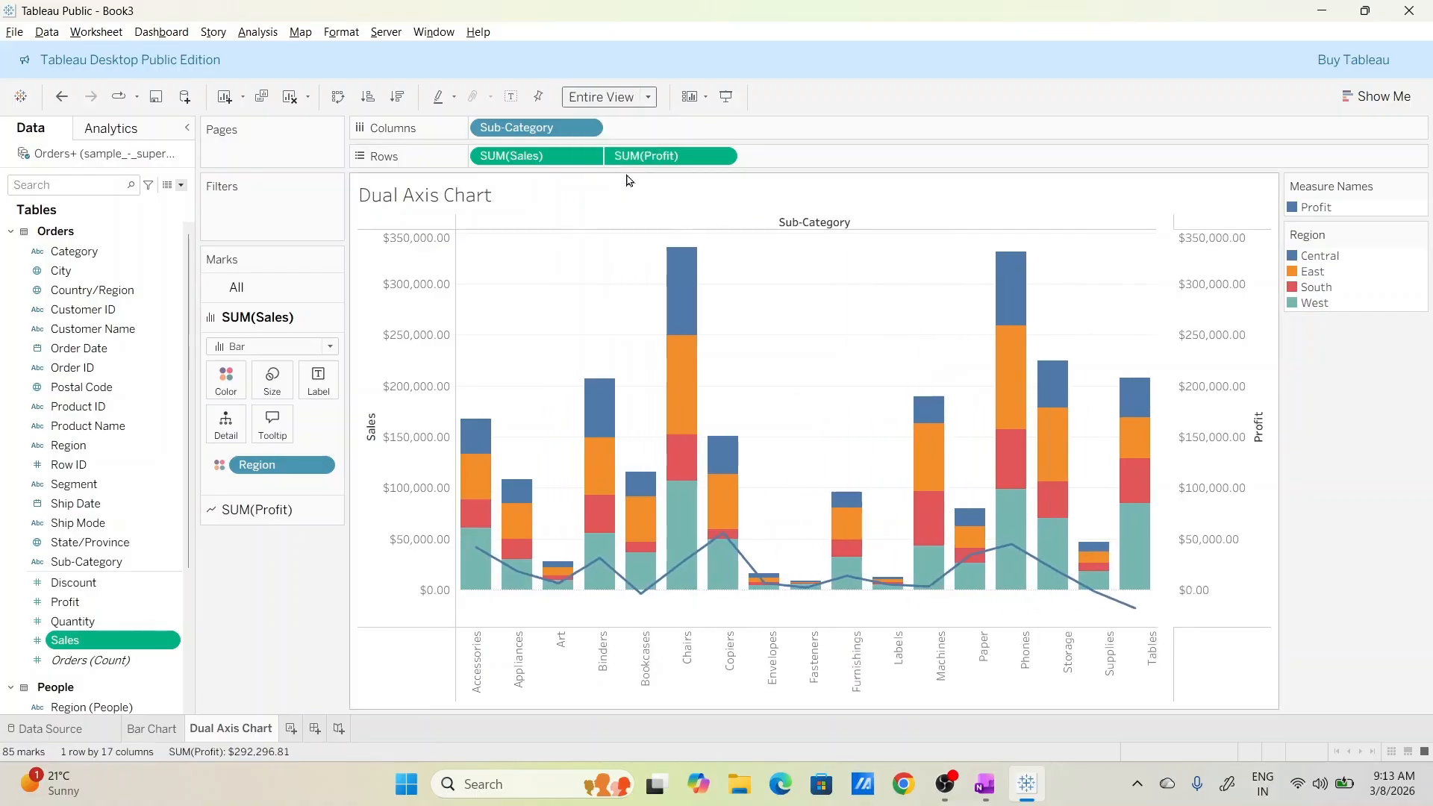